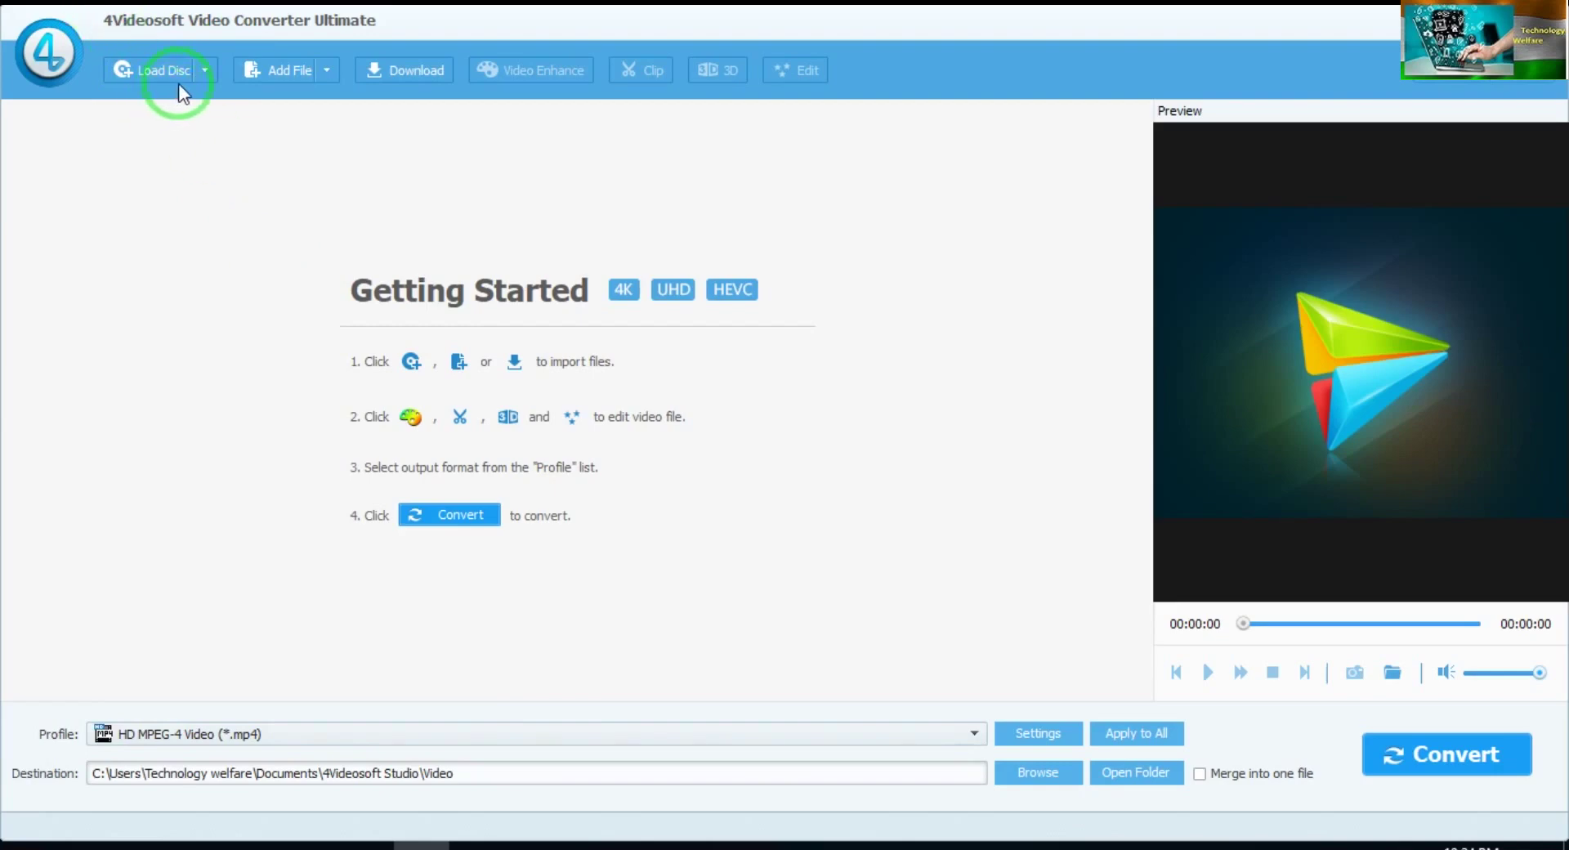
# - Add the "Katiya Karoon Lyrical Video" file from the "All kinds of songs (F:)" drive to the conversion list
pyautogui.click(277, 72)
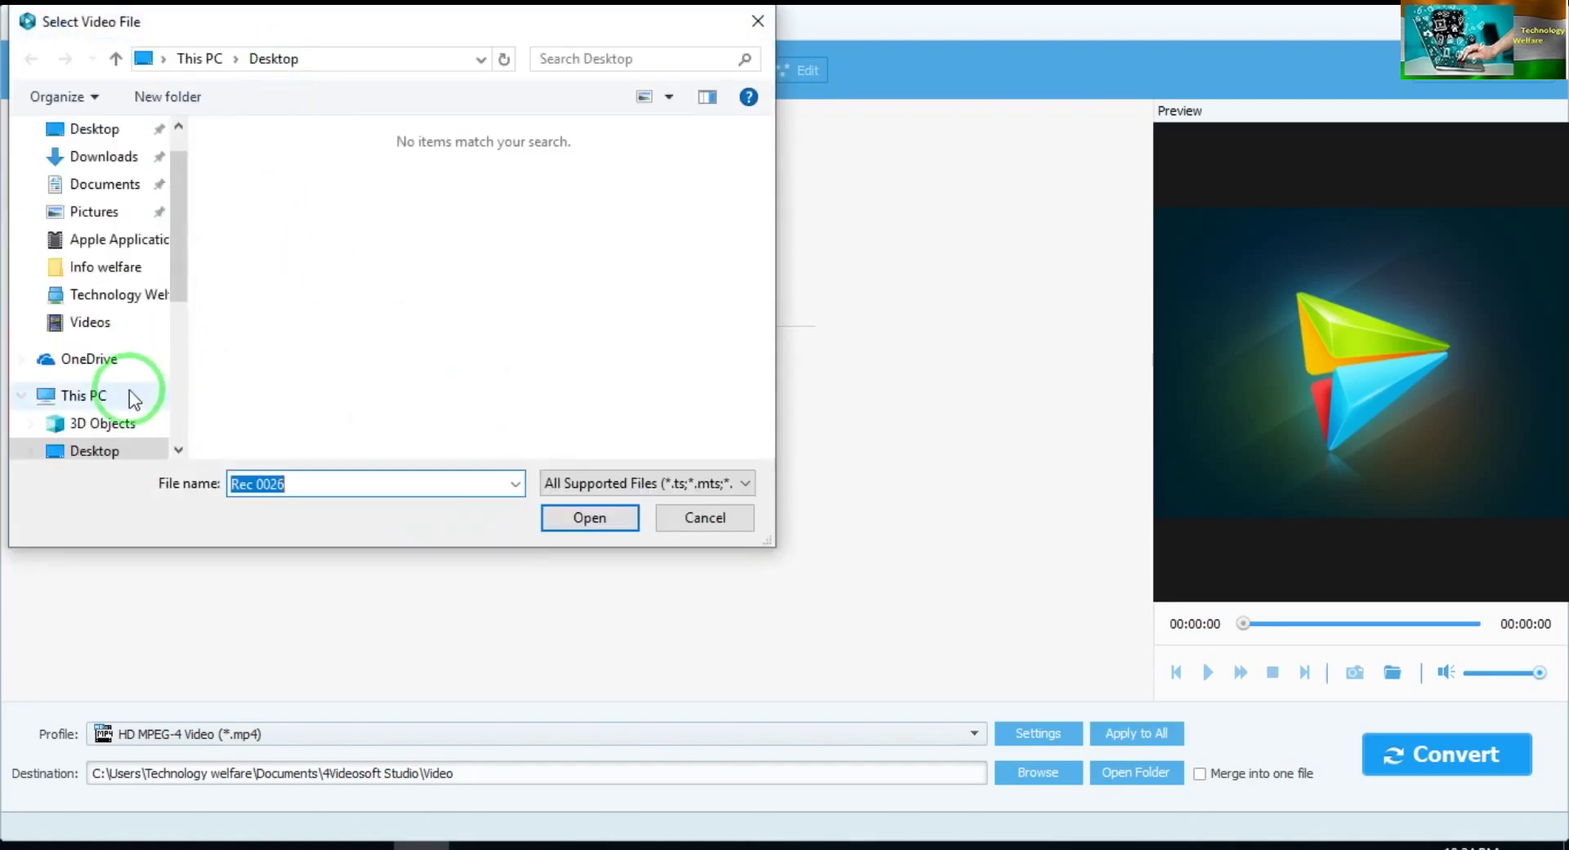
pyautogui.moveTo(174, 258); pyautogui.dragTo(182, 392)
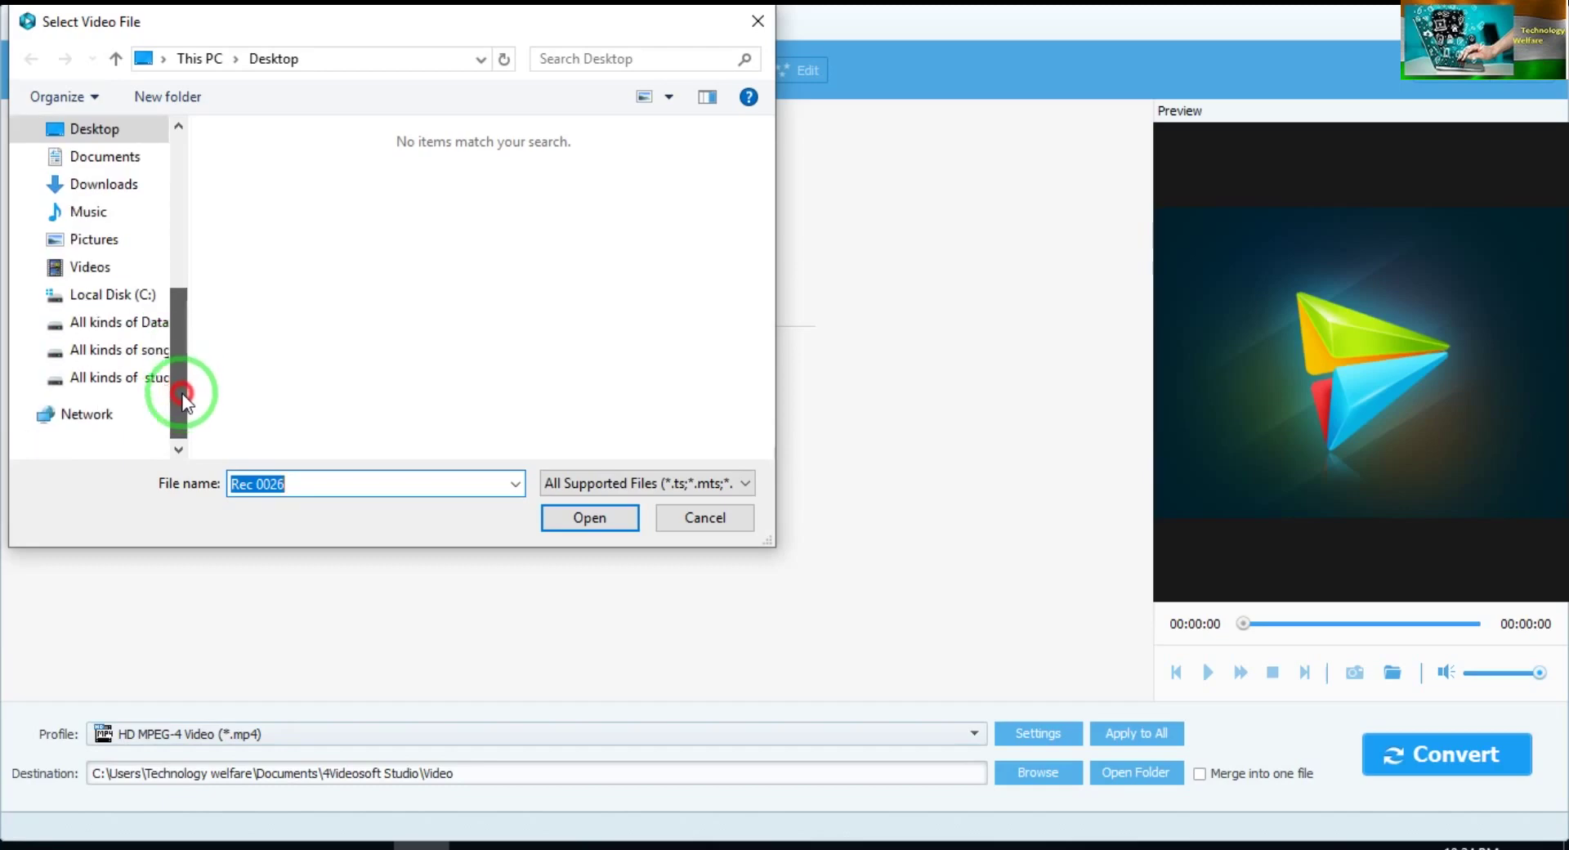
pyautogui.click(131, 350)
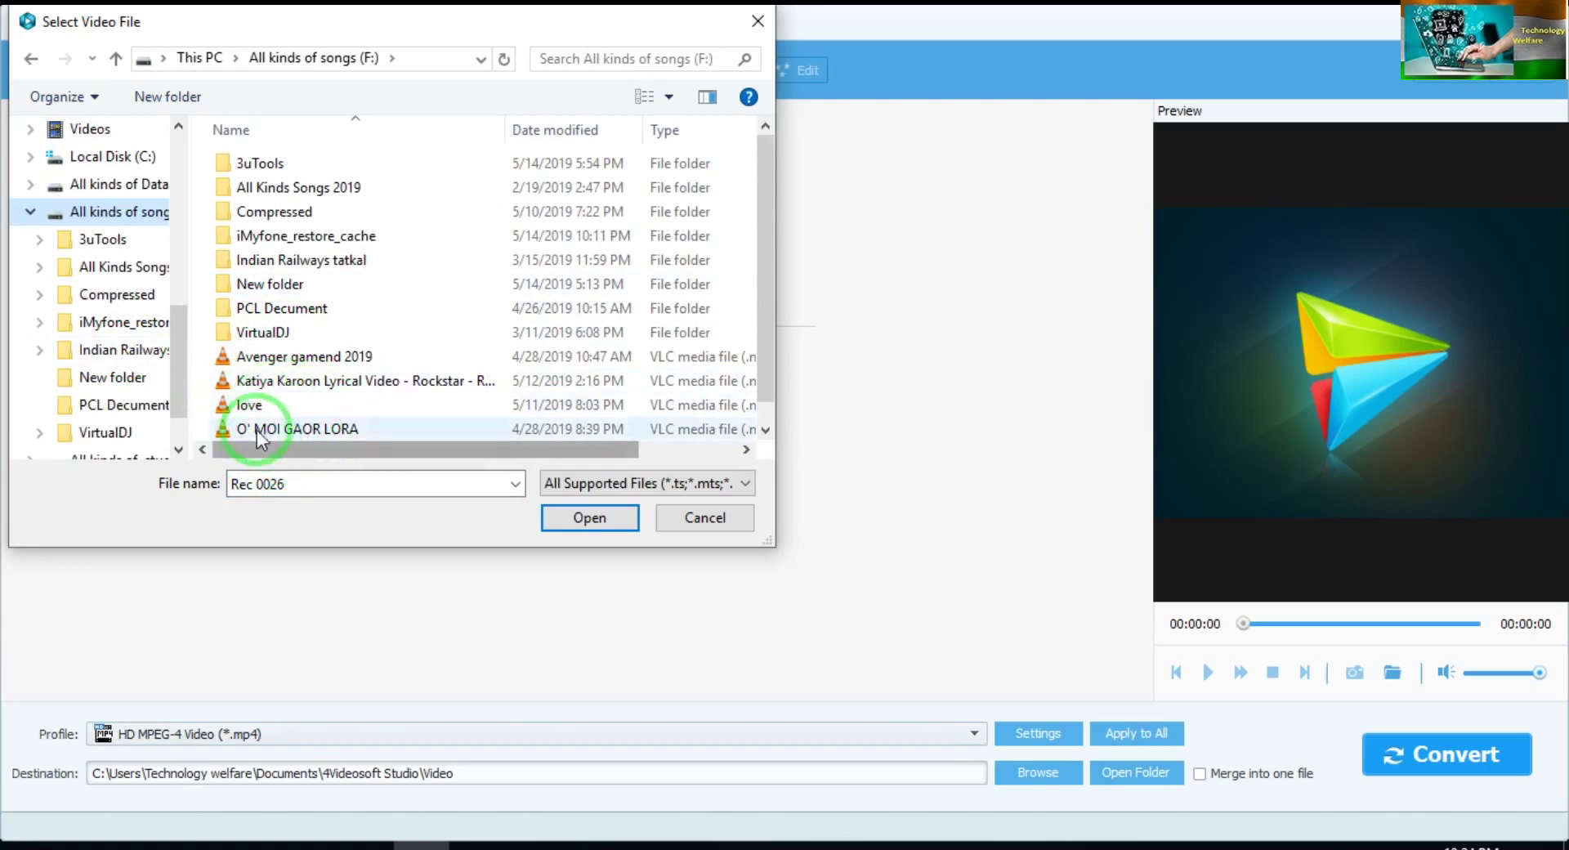
pyautogui.click(282, 382)
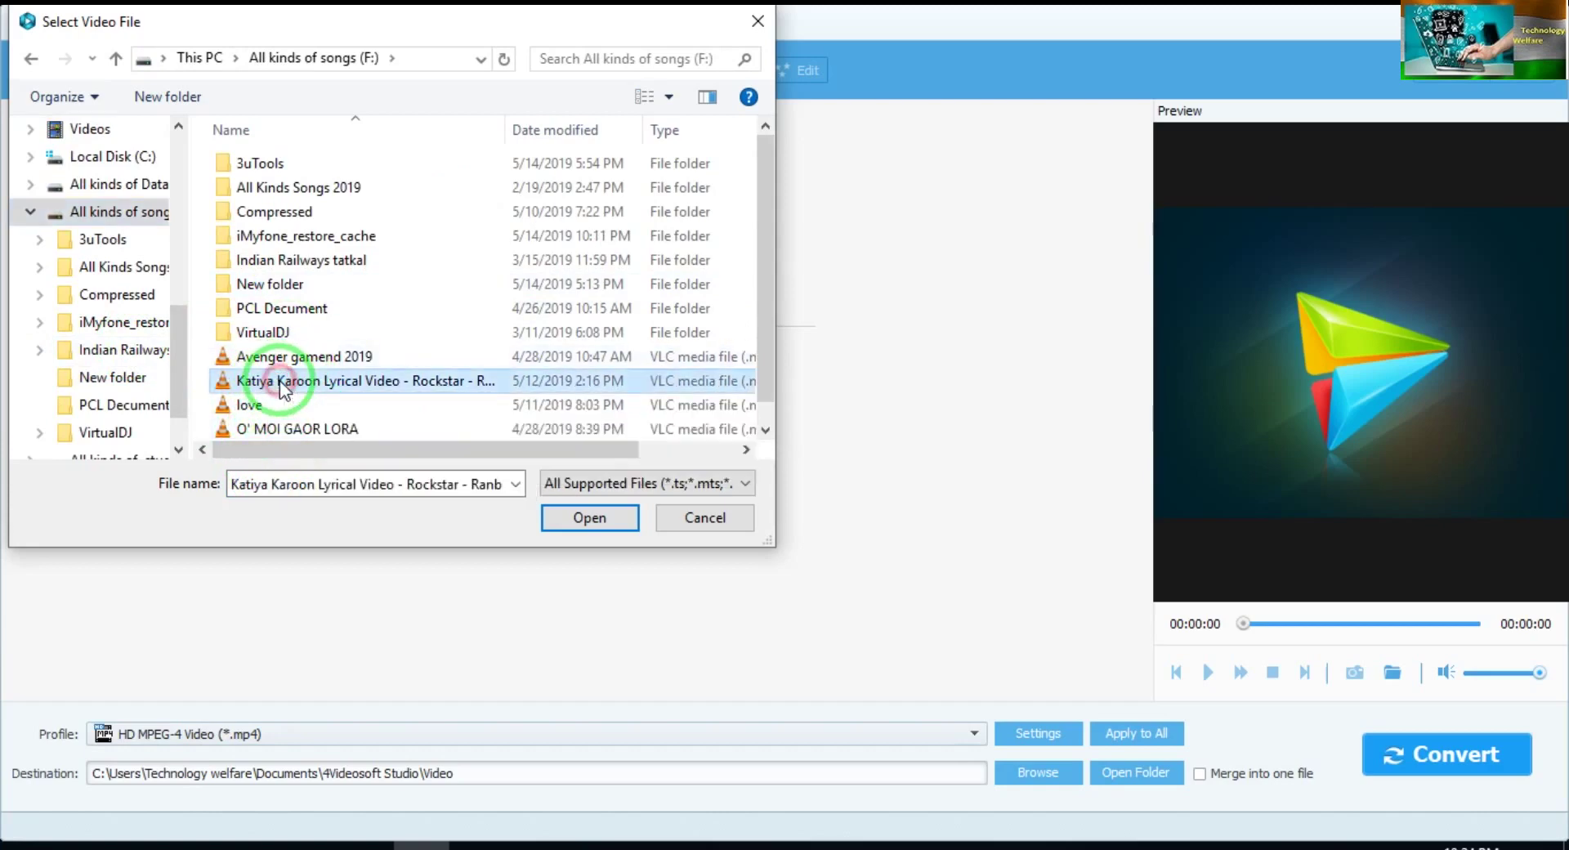
pyautogui.click(600, 517)
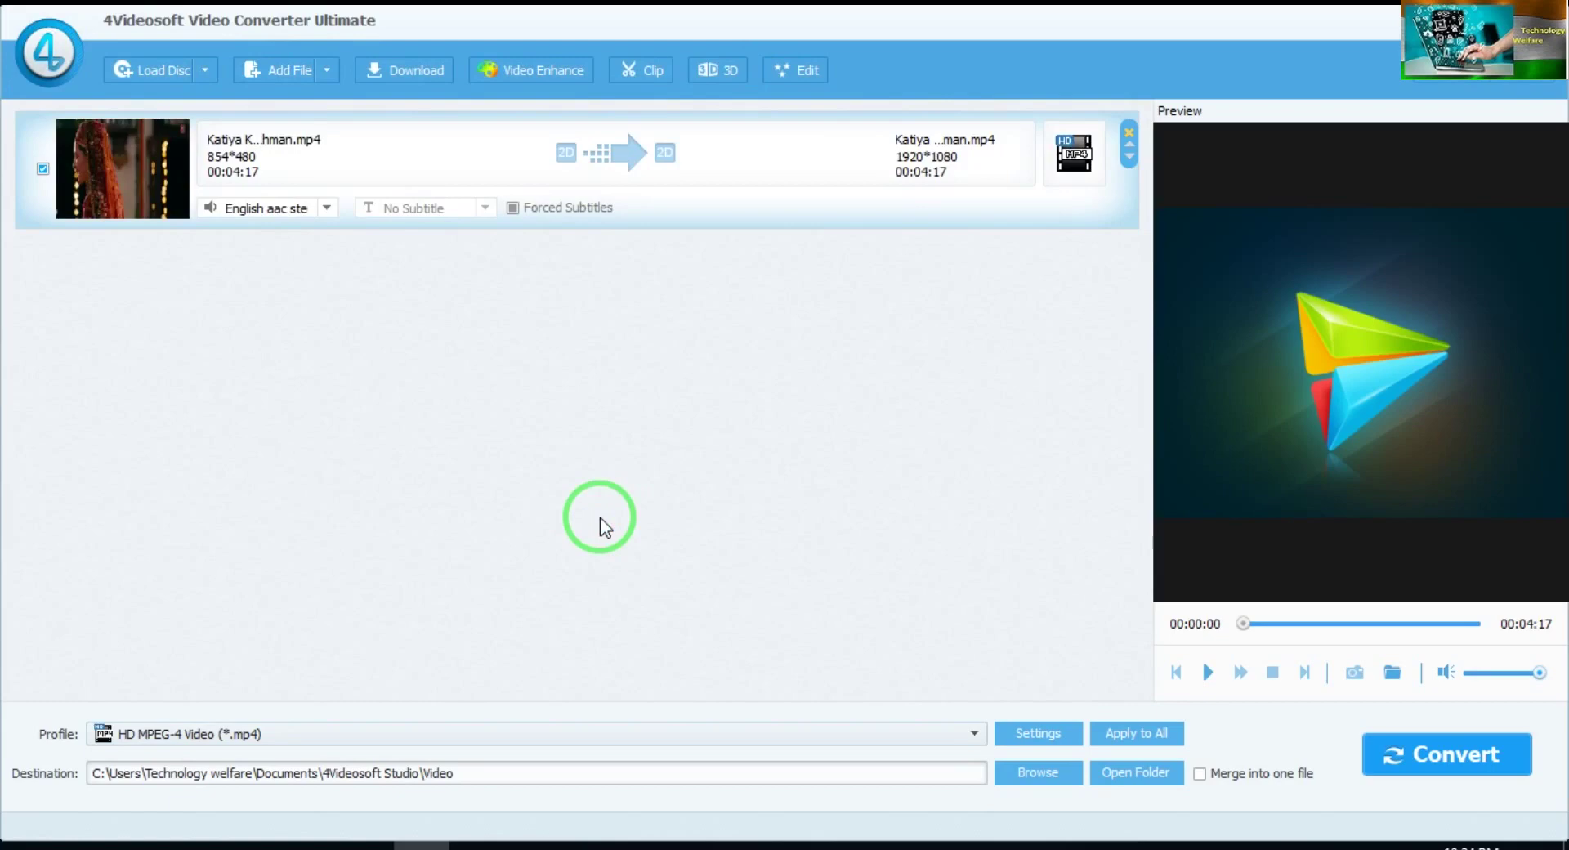
# - Choose HD MPEG-4 Video (*.mp4) from the recently used profiles as the output format of the added video
pyautogui.click(1074, 156)
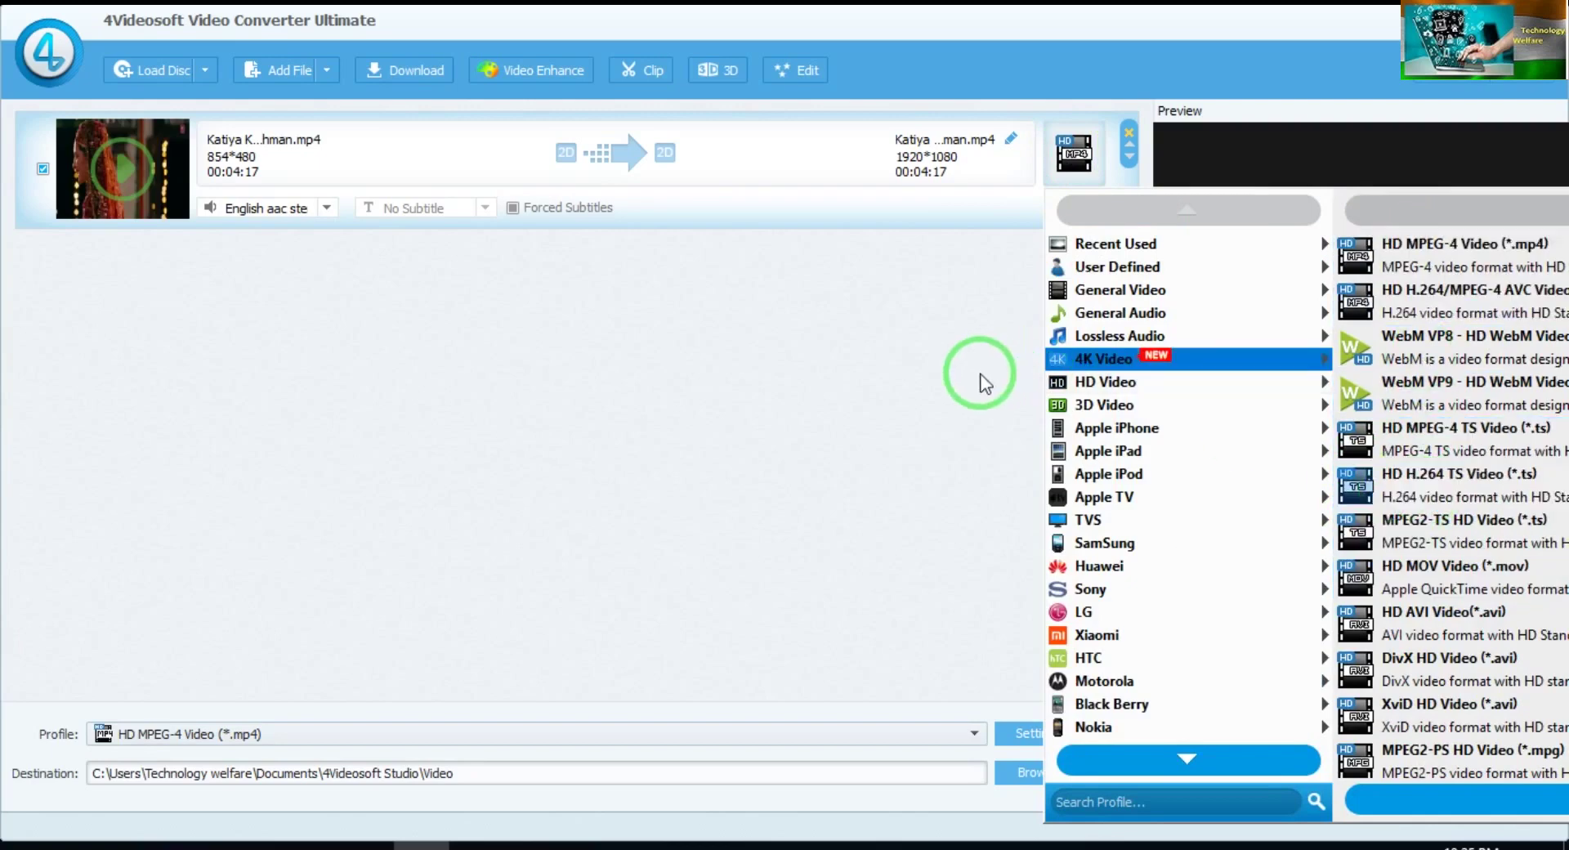
pyautogui.moveTo(1145, 616)
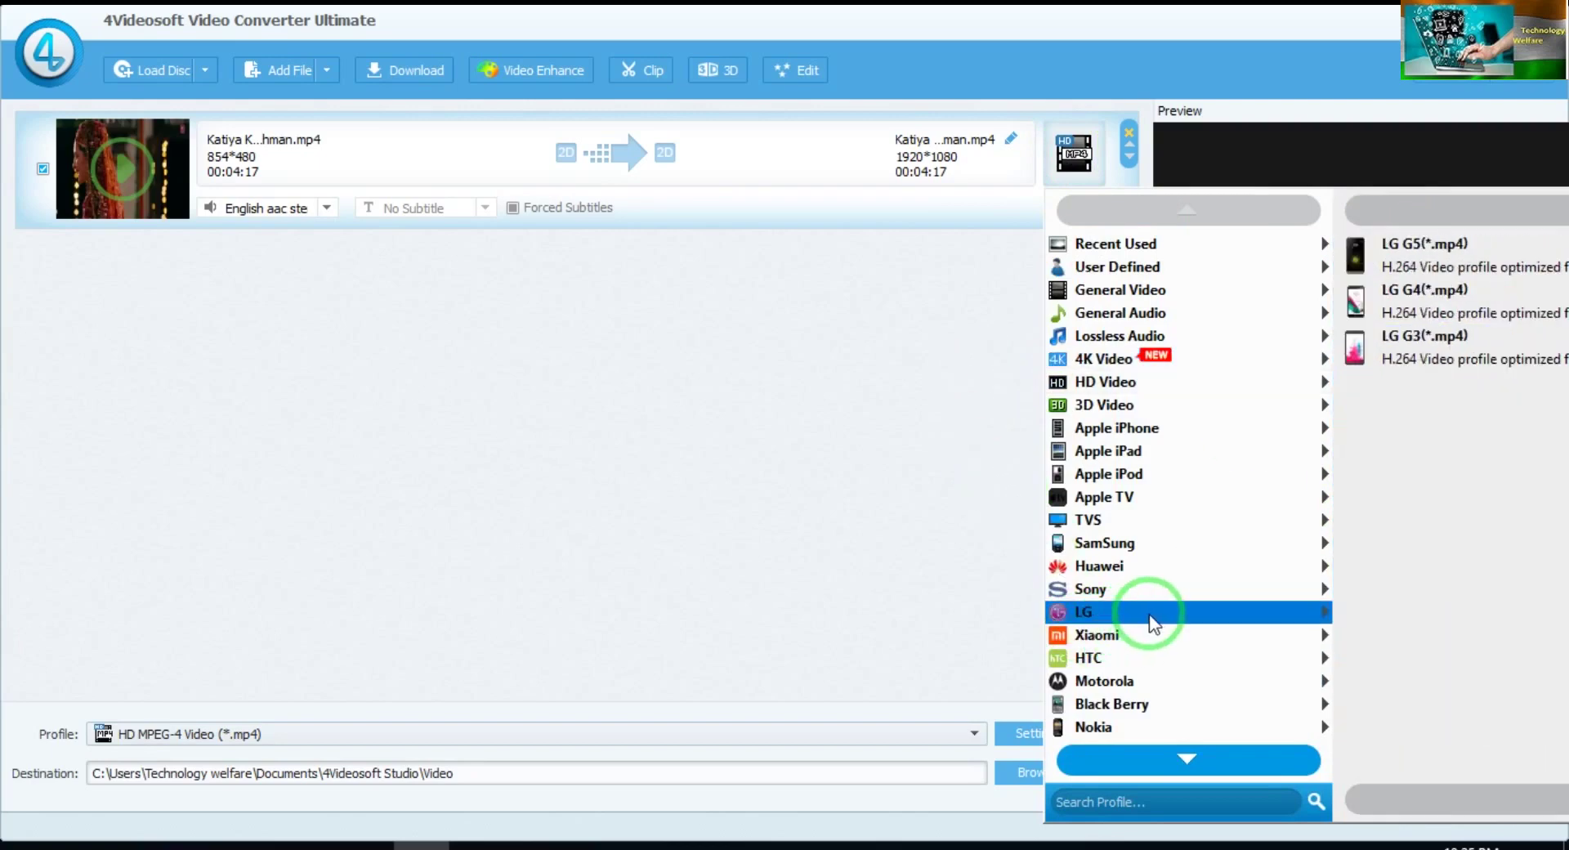
pyautogui.moveTo(1136, 646)
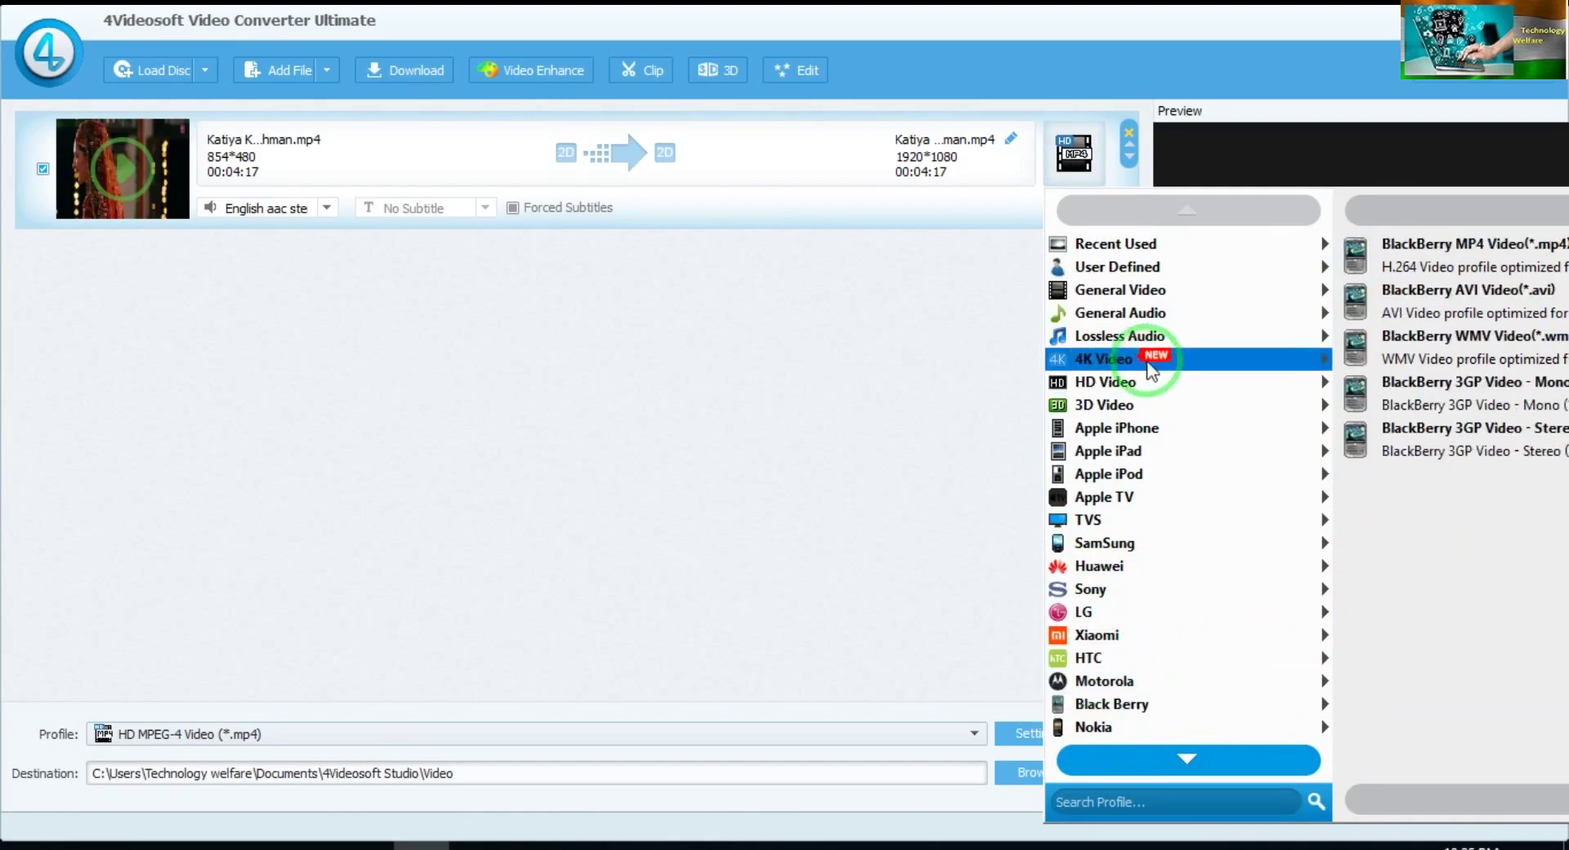
pyautogui.moveTo(1152, 257)
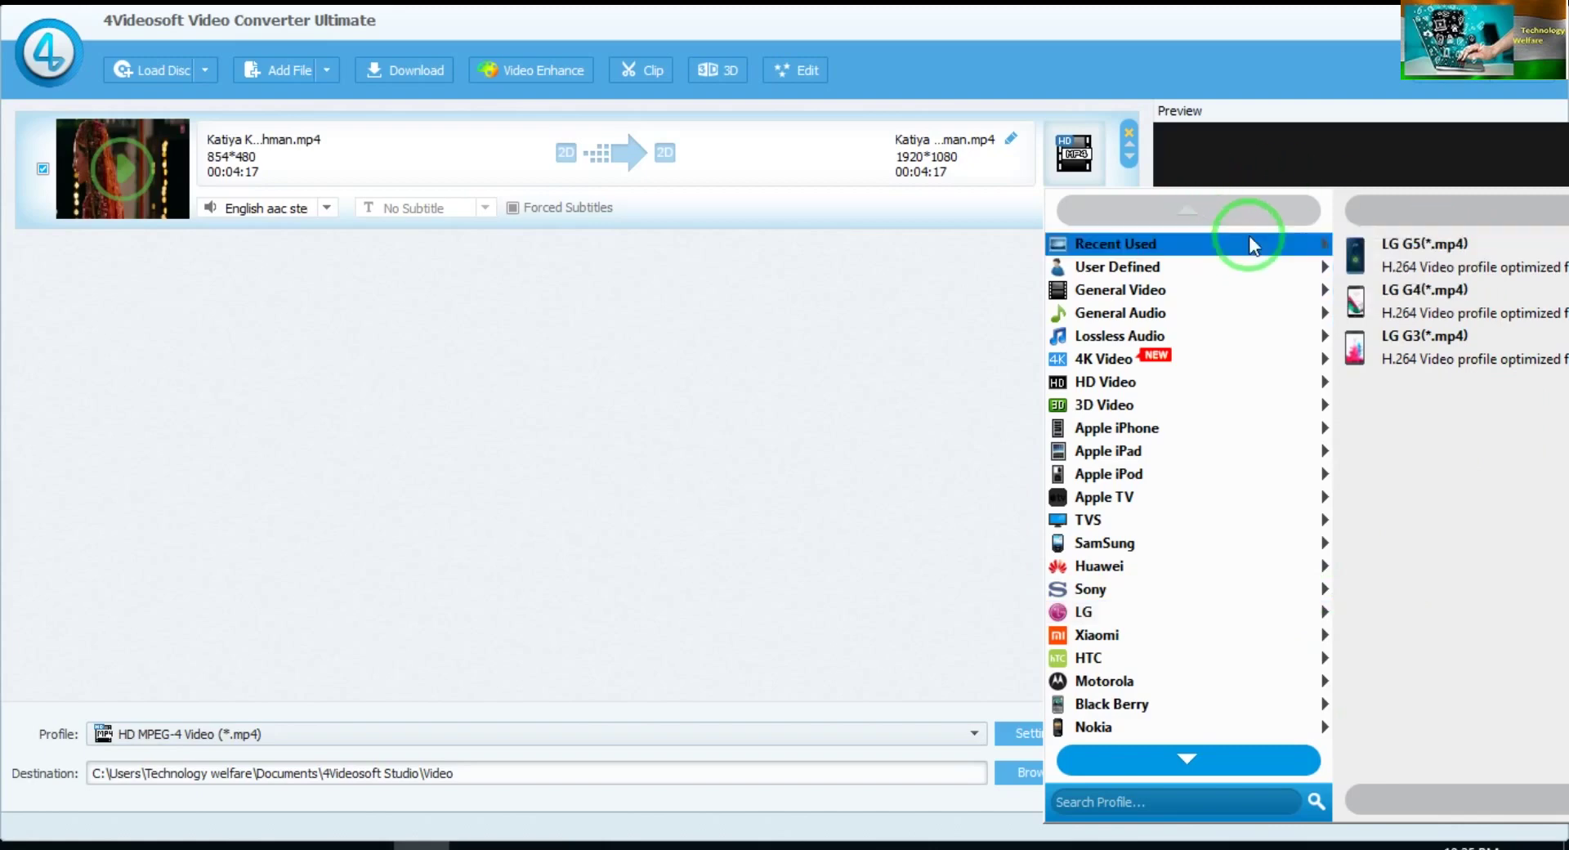
pyautogui.moveTo(1307, 248)
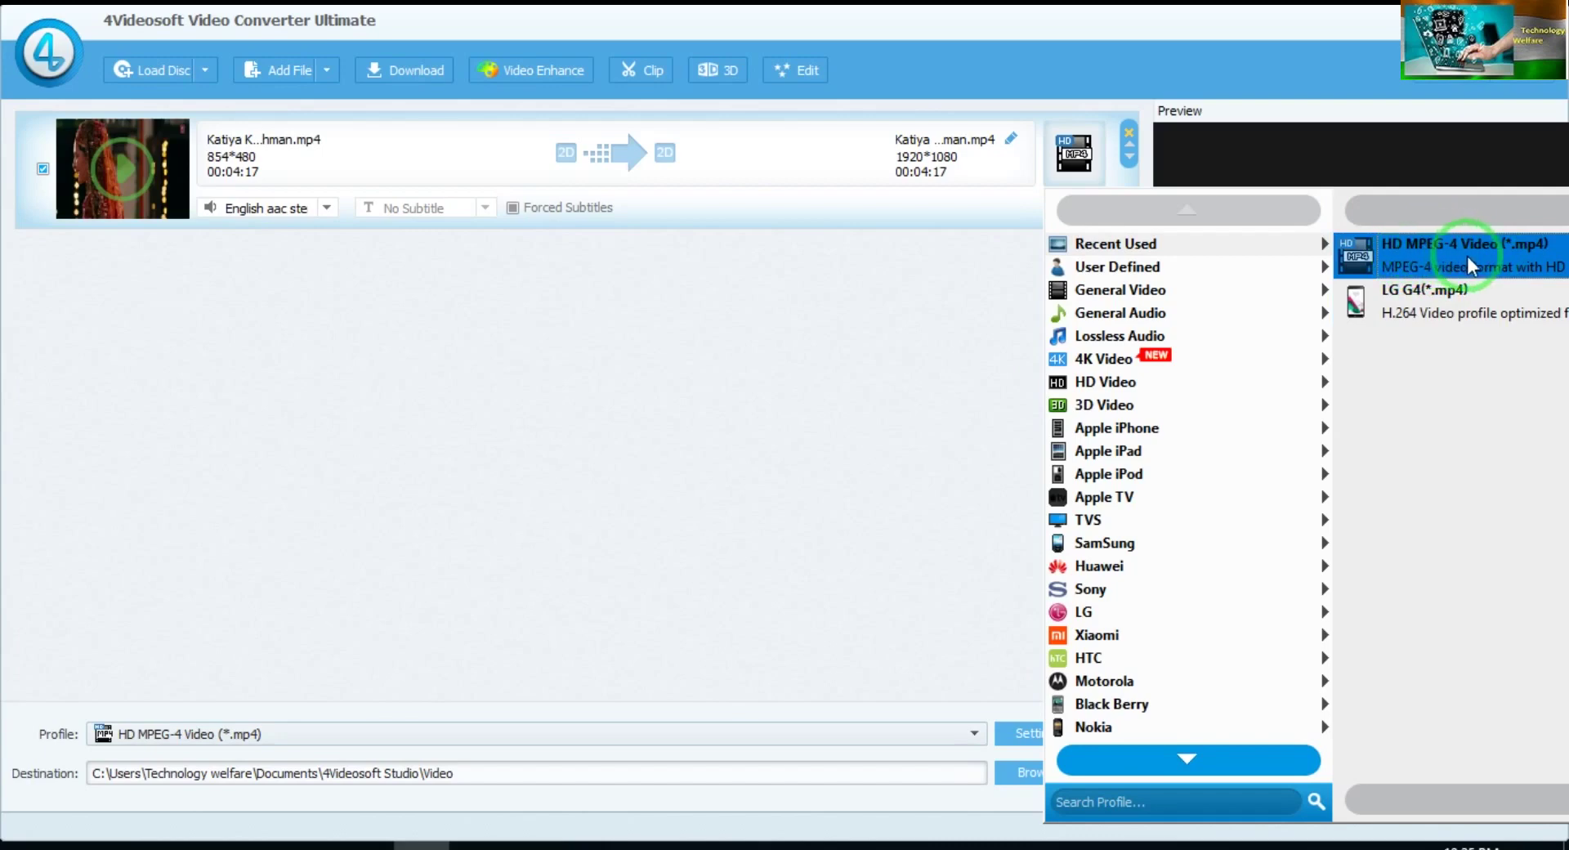
pyautogui.click(1537, 265)
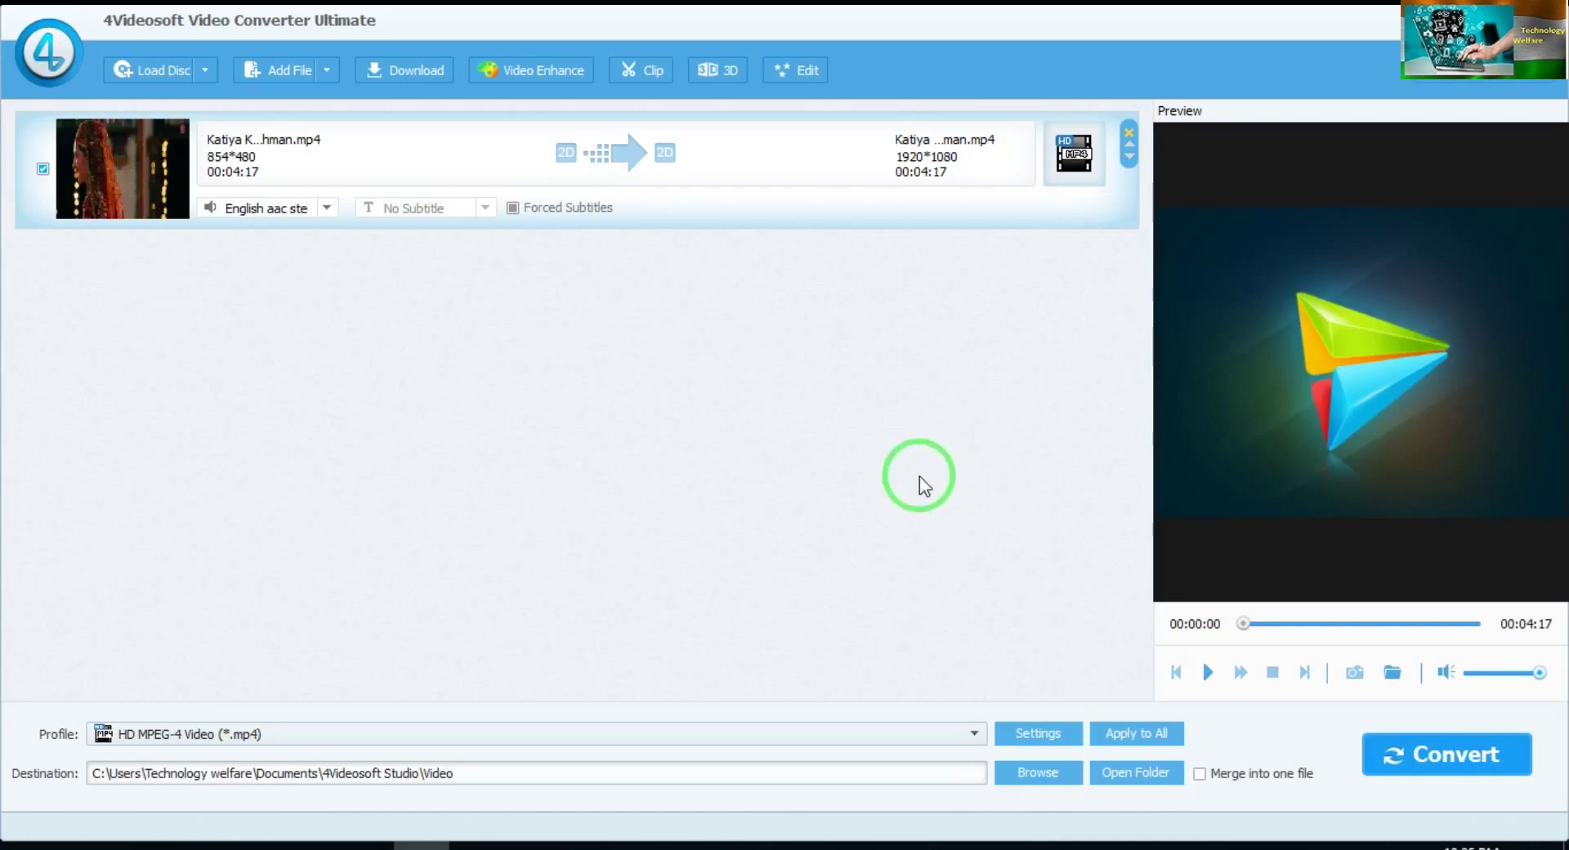
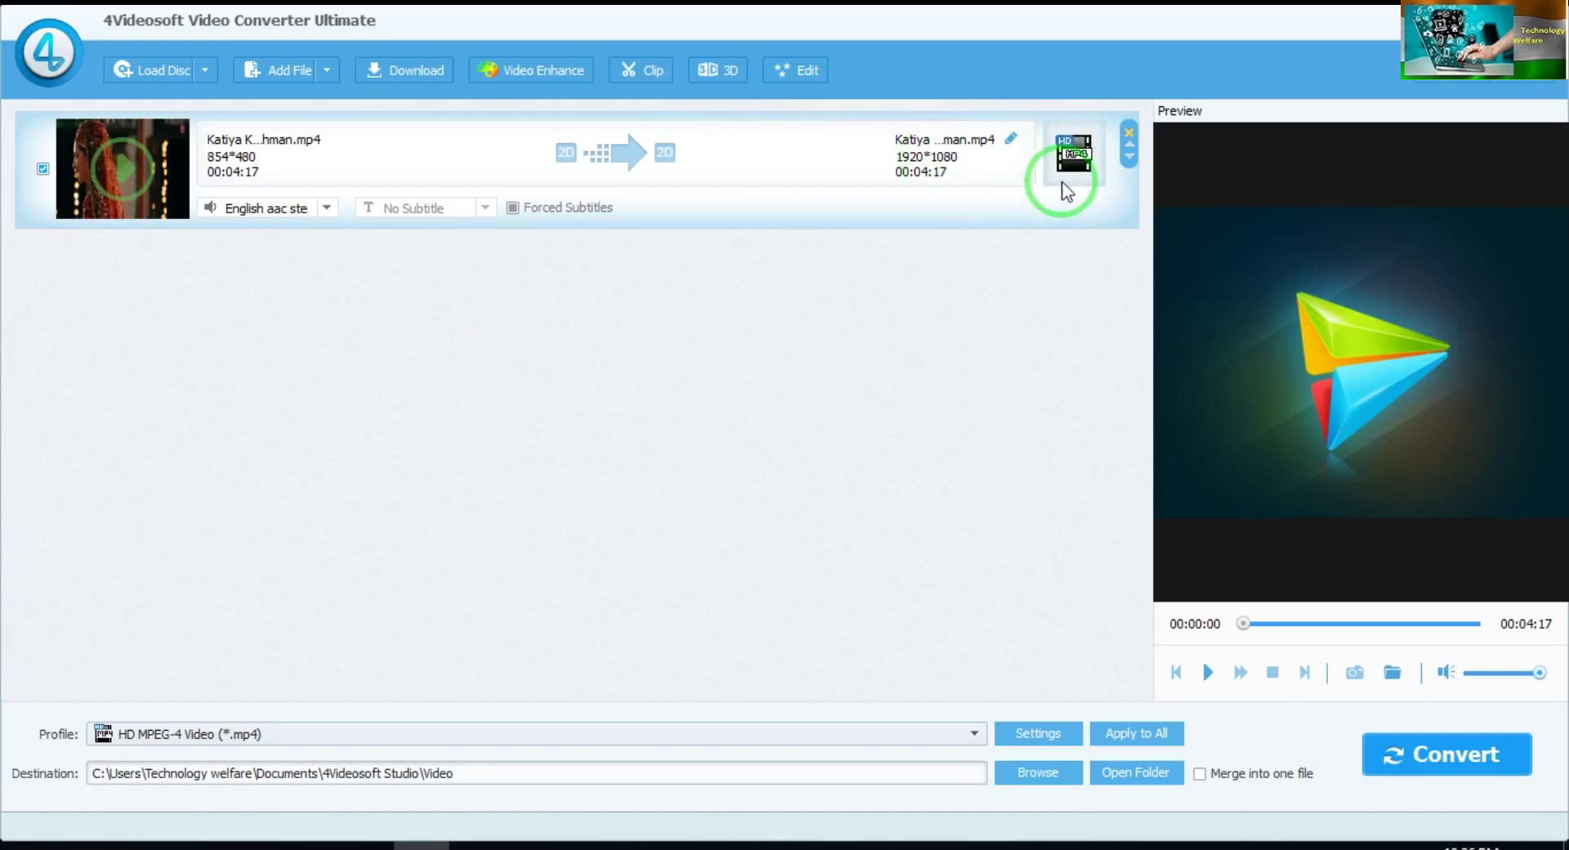
# - Open the video for clipping and move the playhead to about 00:03:14
pyautogui.click(646, 72)
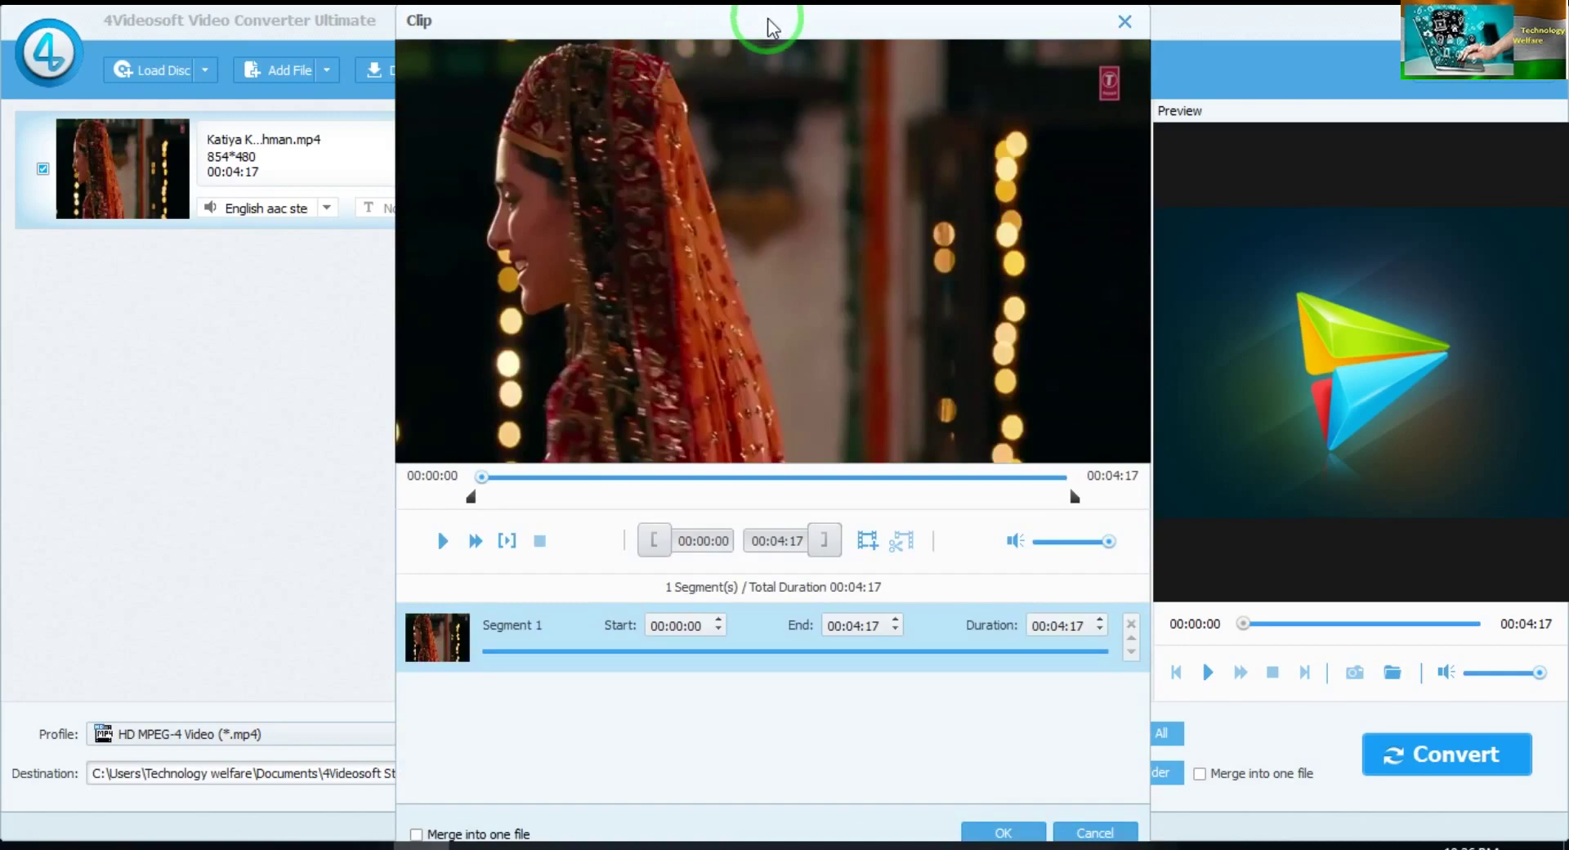
pyautogui.moveTo(768, 32); pyautogui.dragTo(724, 68)
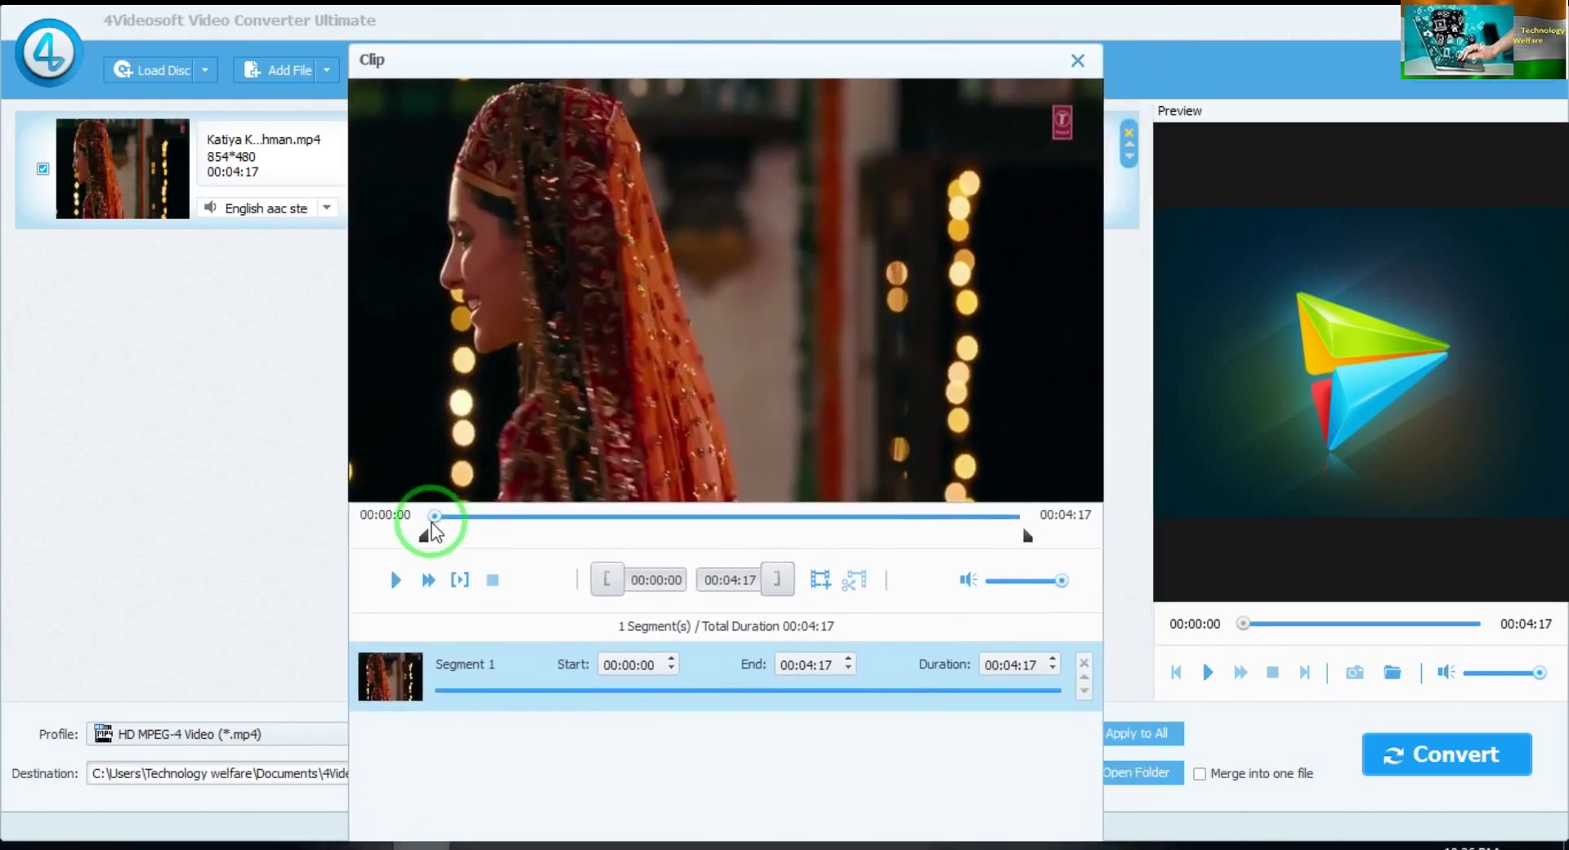
pyautogui.moveTo(433, 527); pyautogui.dragTo(878, 540)
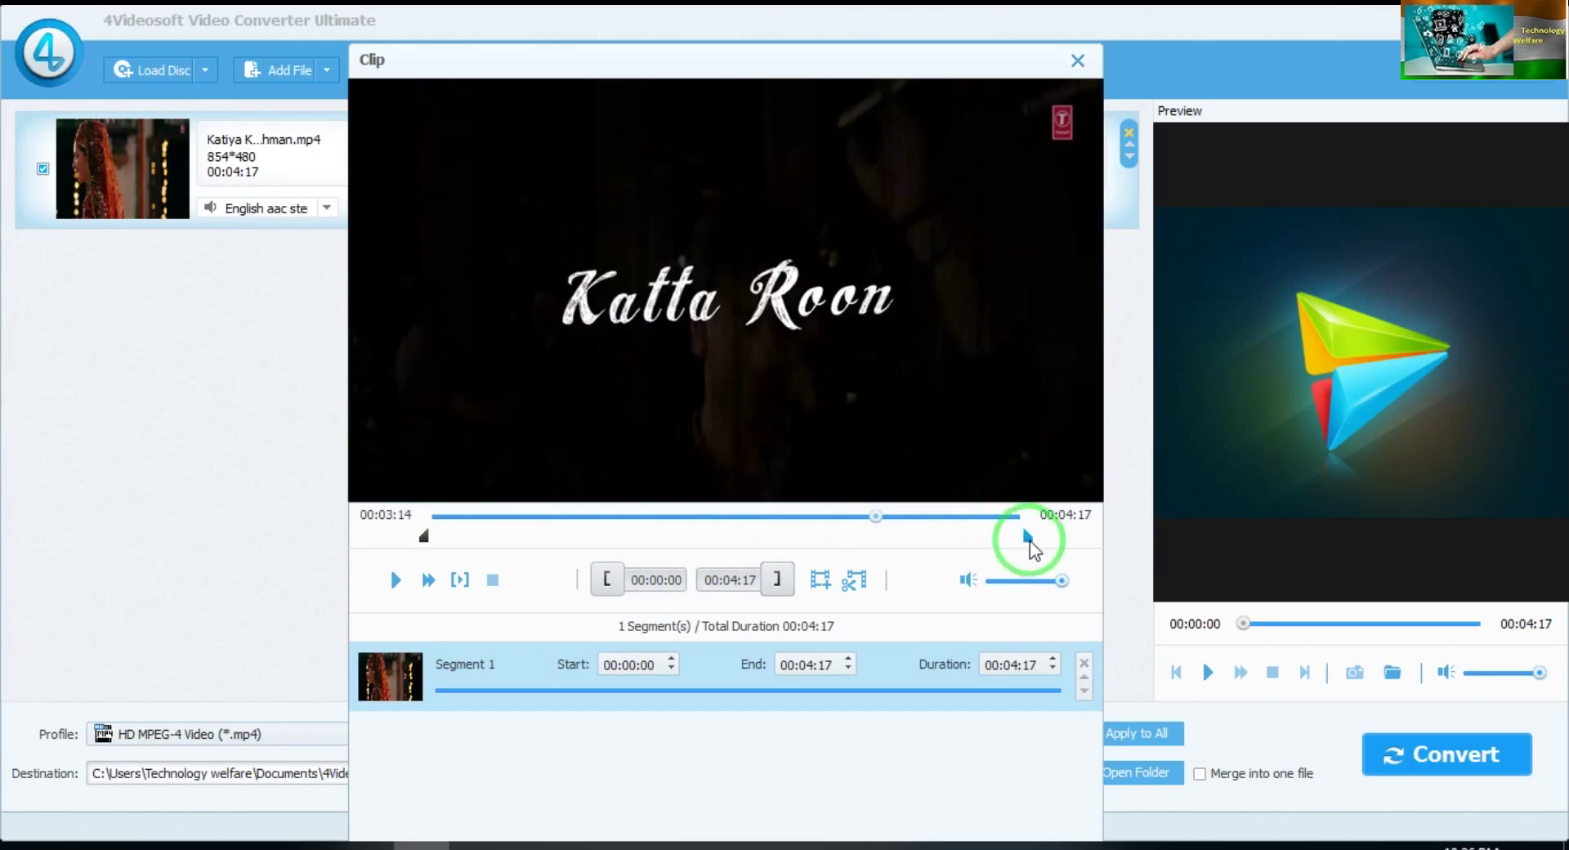
# - Trim Segment 1 to start at about 00:02:37 and end at about 00:03:45
pyautogui.moveTo(1028, 541)
pyautogui.mouseDown()
pyautogui.moveTo(753, 543)
pyautogui.moveTo(873, 537)
pyautogui.mouseUp()
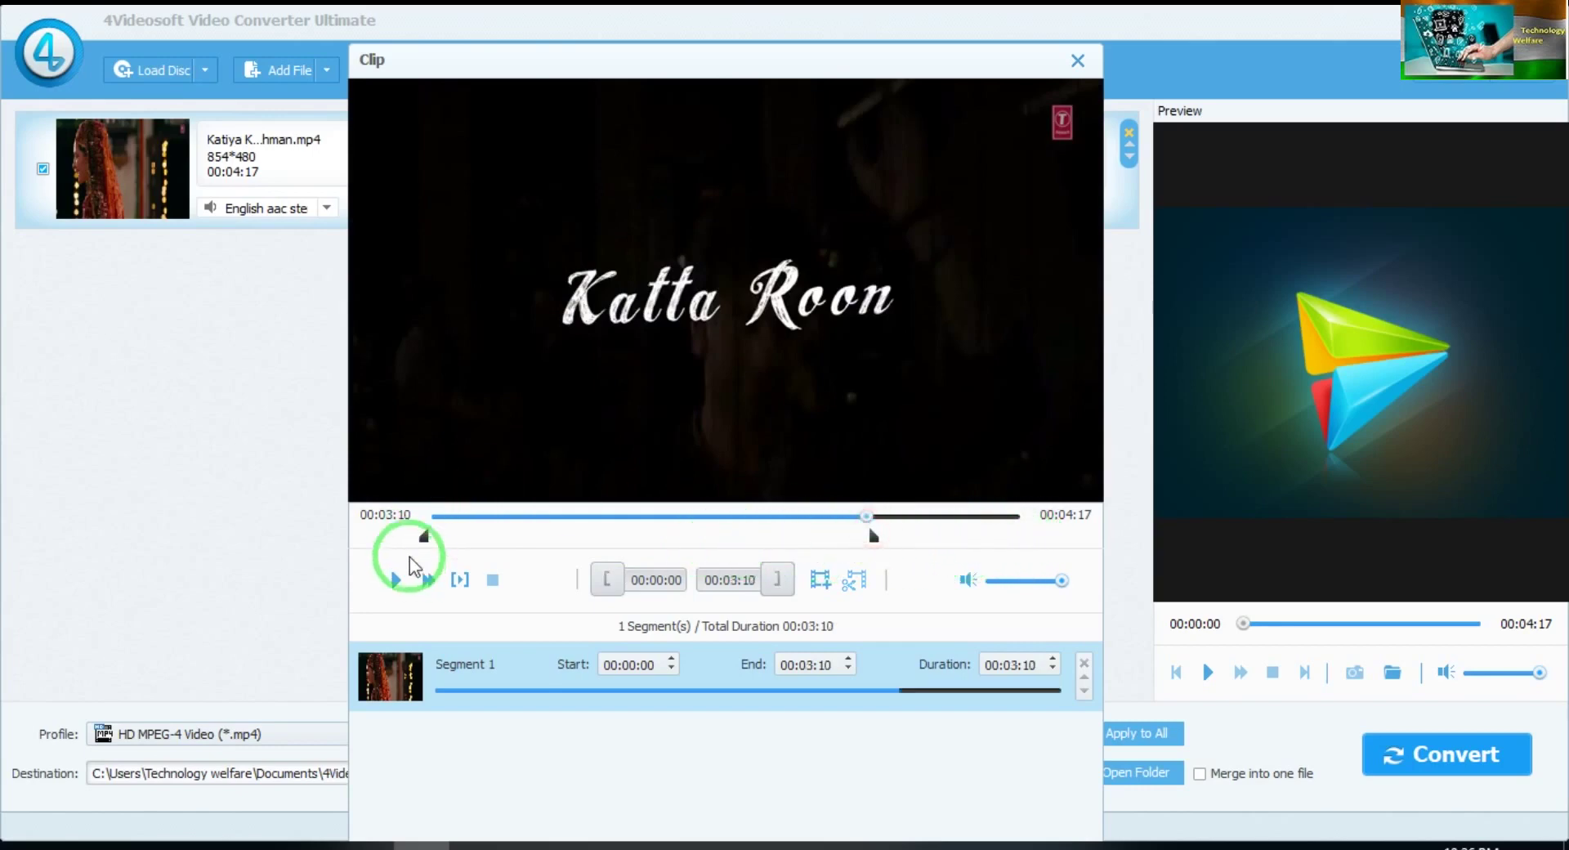
pyautogui.moveTo(420, 542); pyautogui.dragTo(786, 551)
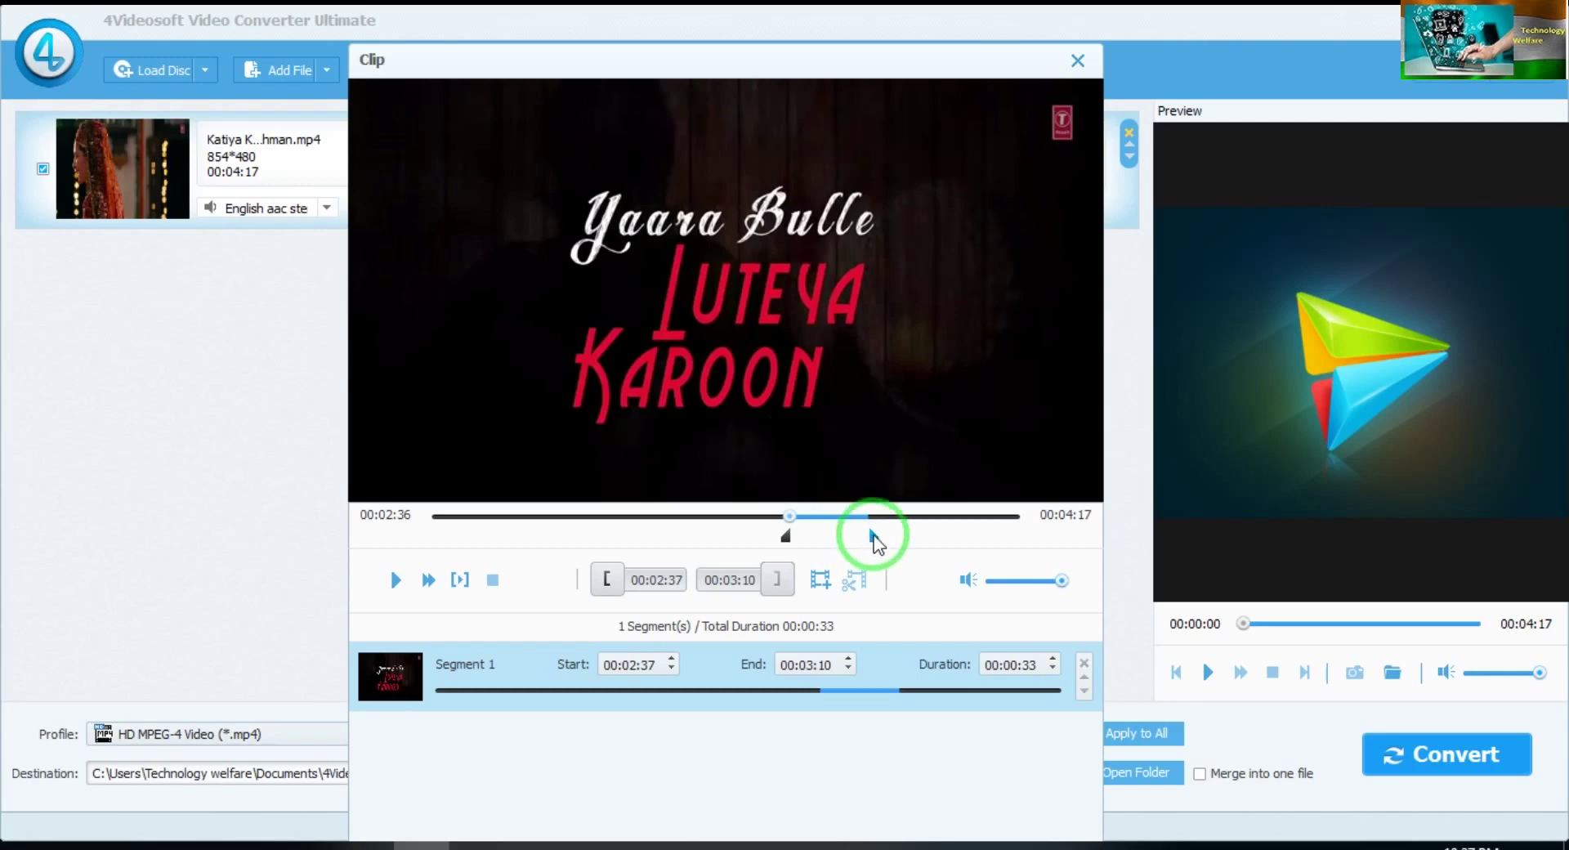
pyautogui.moveTo(872, 539); pyautogui.dragTo(954, 537)
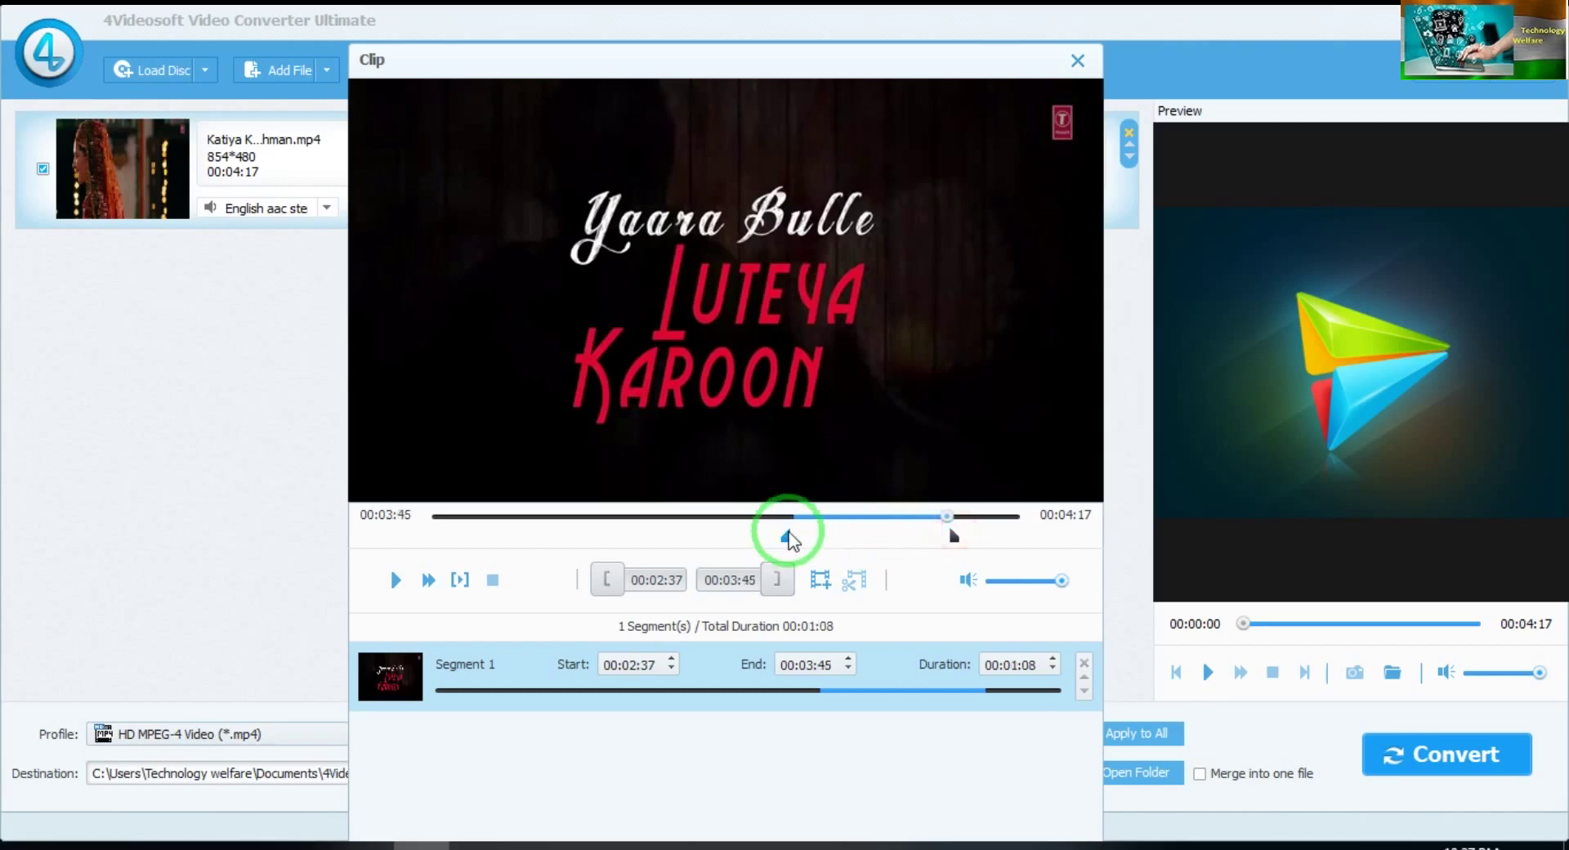
# - Retrim Segment 1 to start at about 00:00:45 and end at about 00:01:06
pyautogui.moveTo(790, 539)
pyautogui.mouseDown()
pyautogui.moveTo(928, 533)
pyautogui.moveTo(494, 535)
pyautogui.moveTo(517, 532)
pyautogui.mouseUp()
pyautogui.moveTo(955, 536)
pyautogui.mouseDown()
pyautogui.moveTo(526, 537)
pyautogui.moveTo(581, 536)
pyautogui.mouseUp()
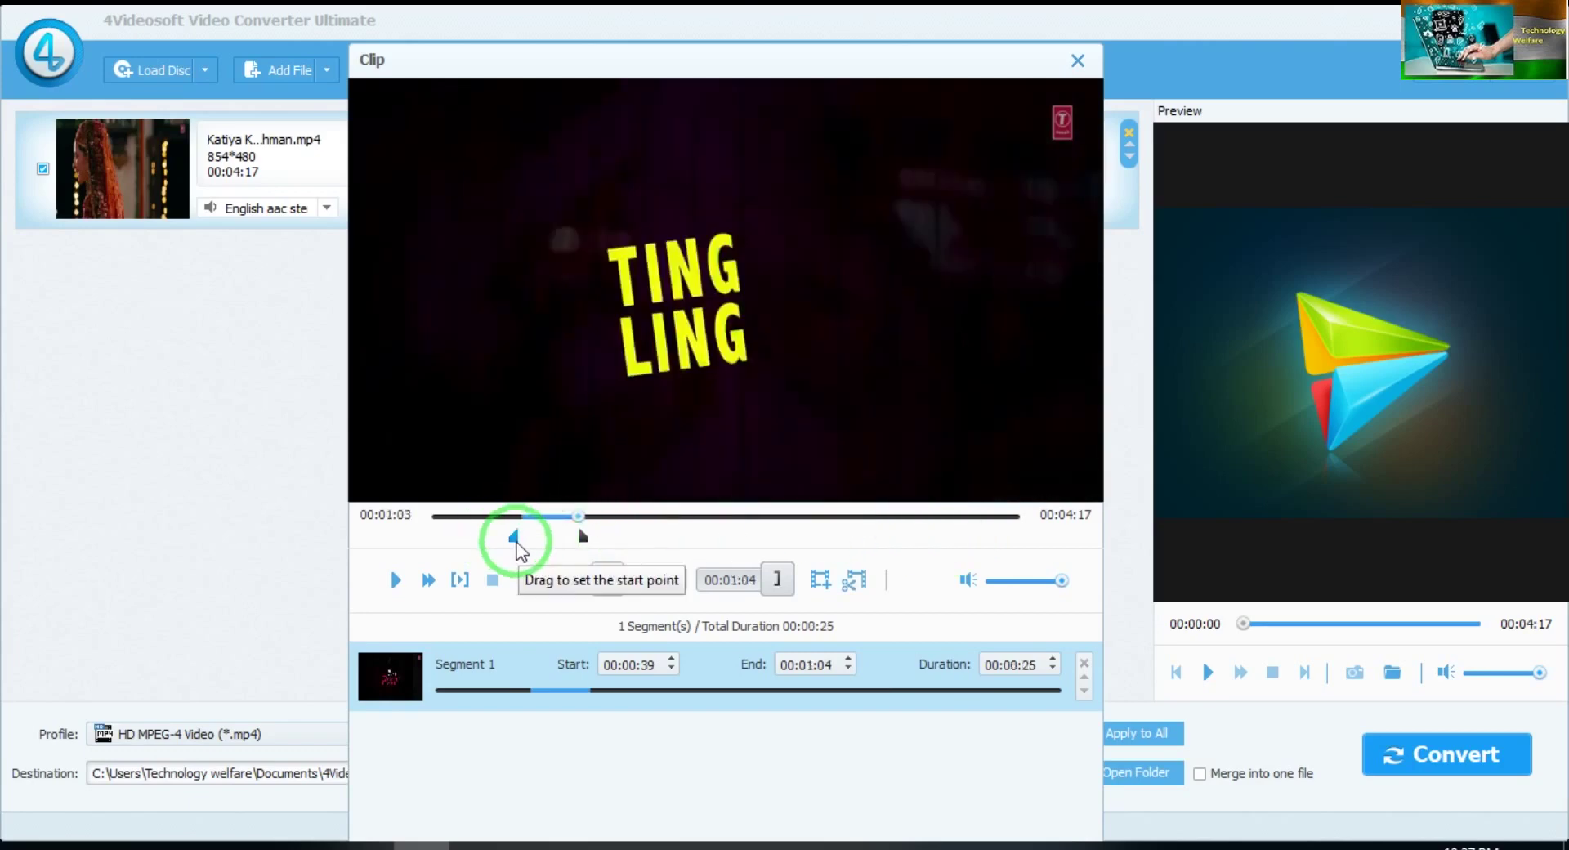
pyautogui.click(519, 543)
pyautogui.moveTo(528, 543); pyautogui.dragTo(528, 543)
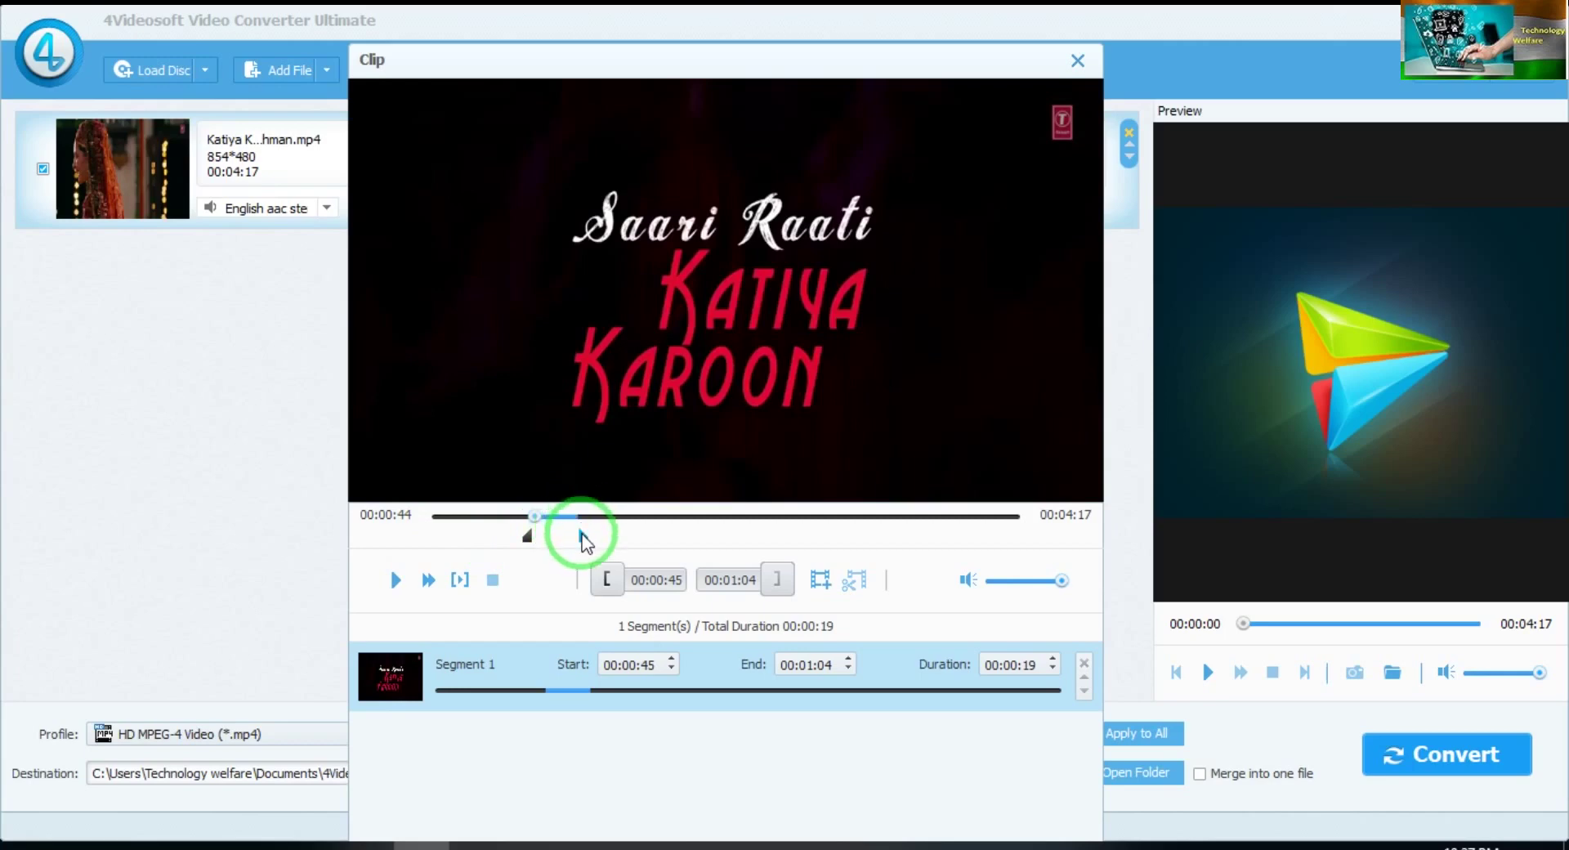
pyautogui.moveTo(581, 536); pyautogui.dragTo(572, 536)
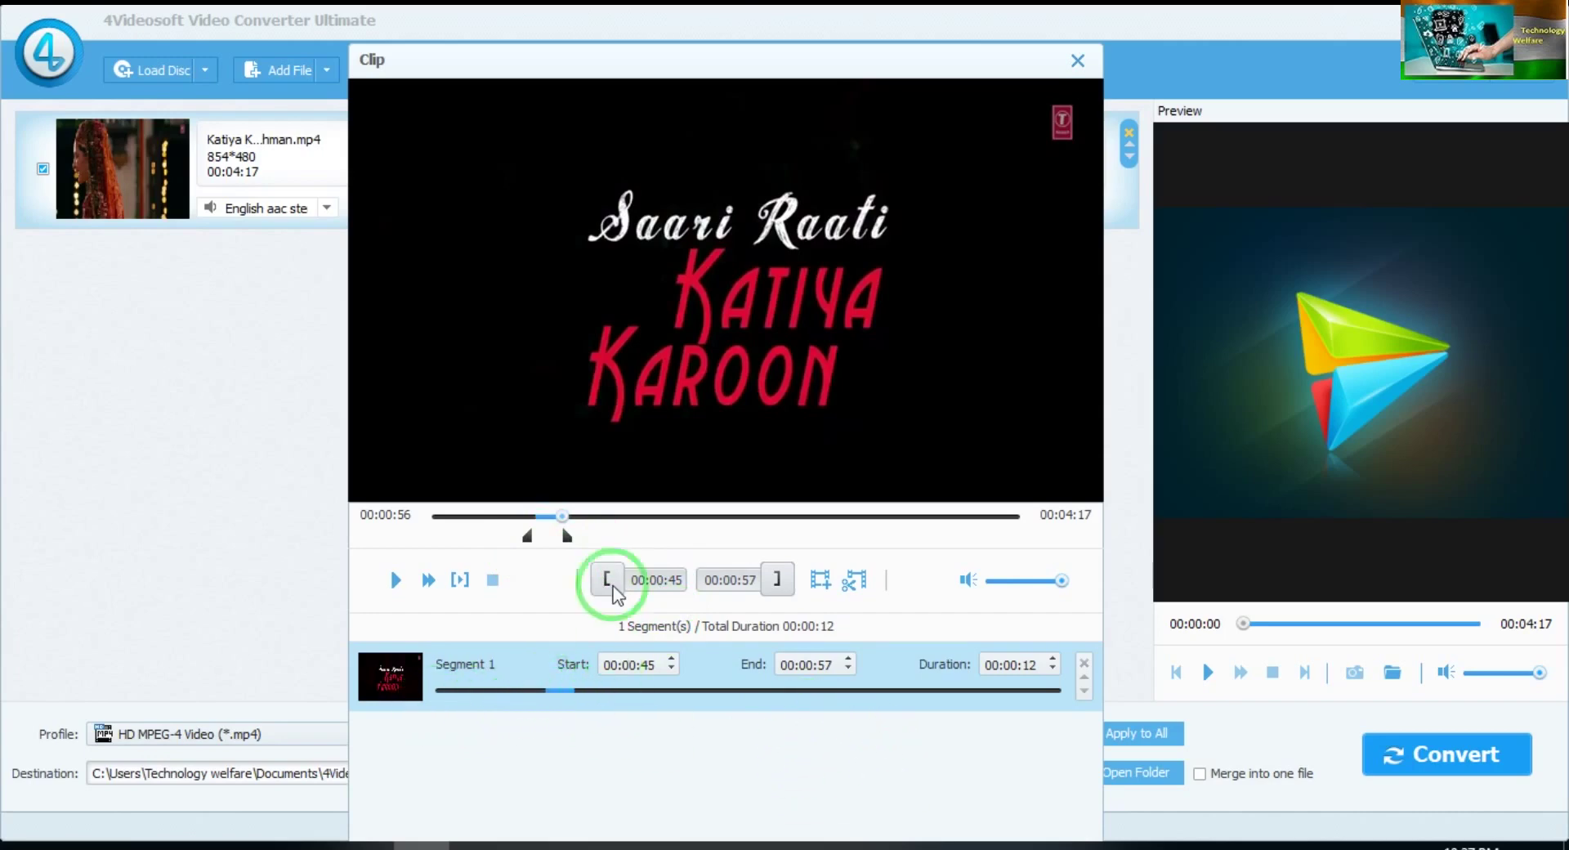
pyautogui.moveTo(561, 528); pyautogui.dragTo(586, 527)
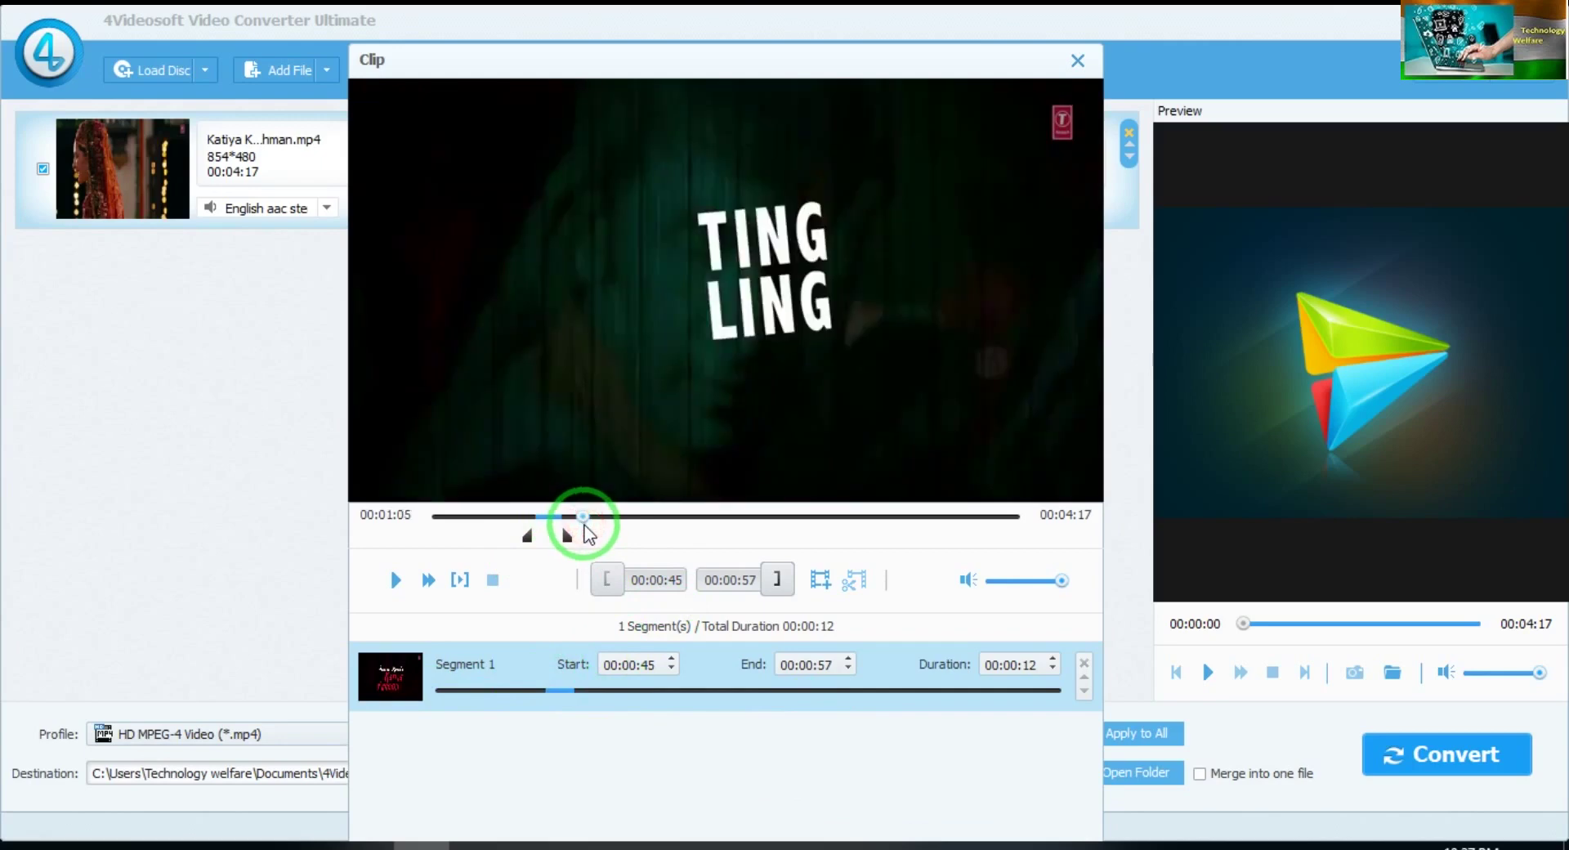
pyautogui.moveTo(570, 540); pyautogui.dragTo(590, 542)
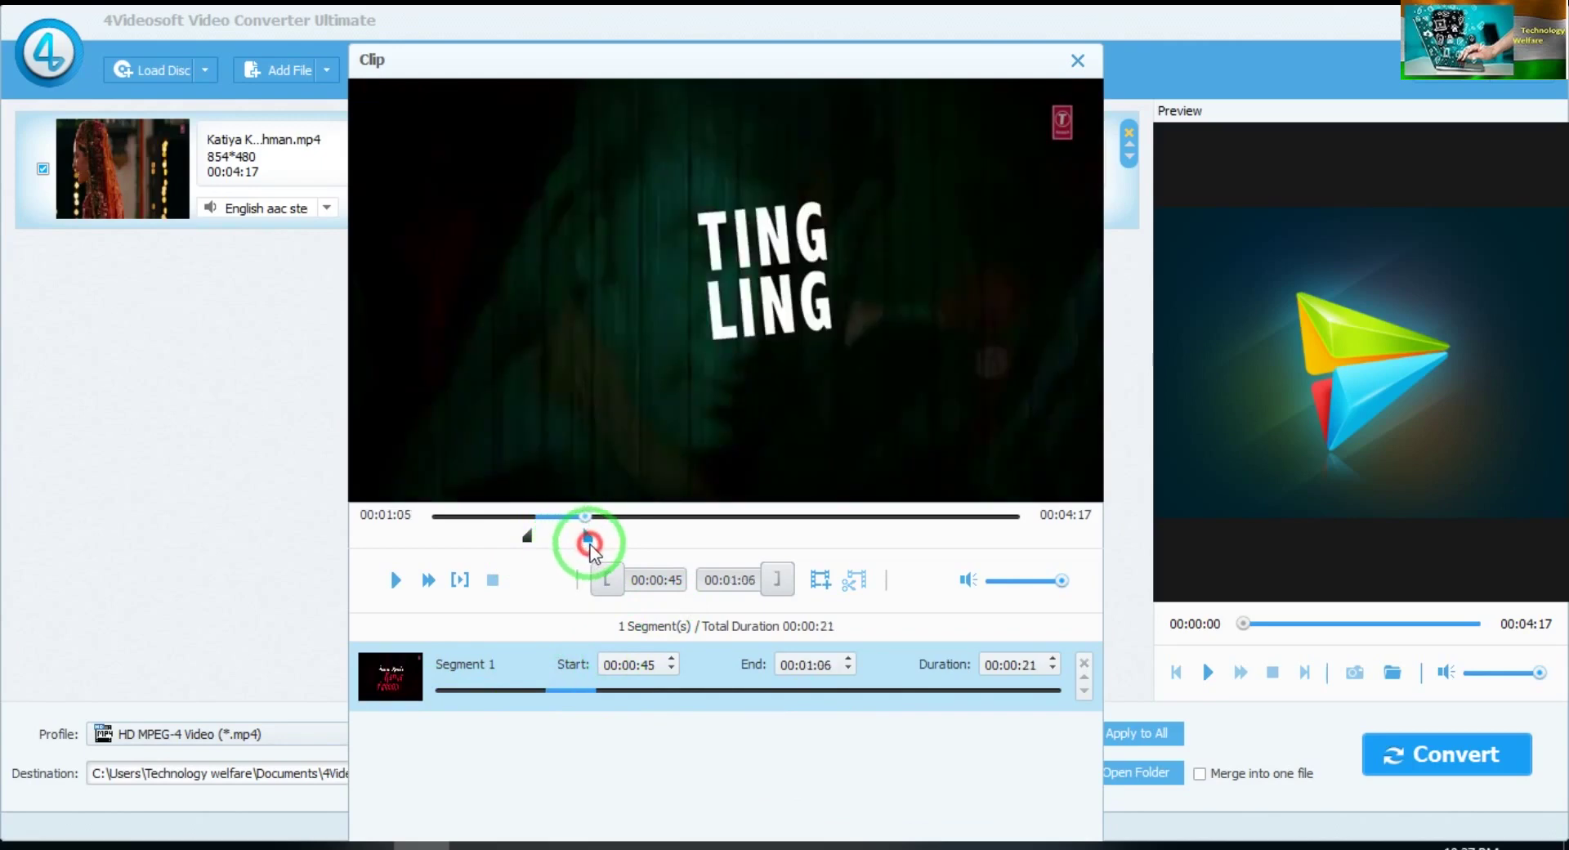
pyautogui.click(1026, 664)
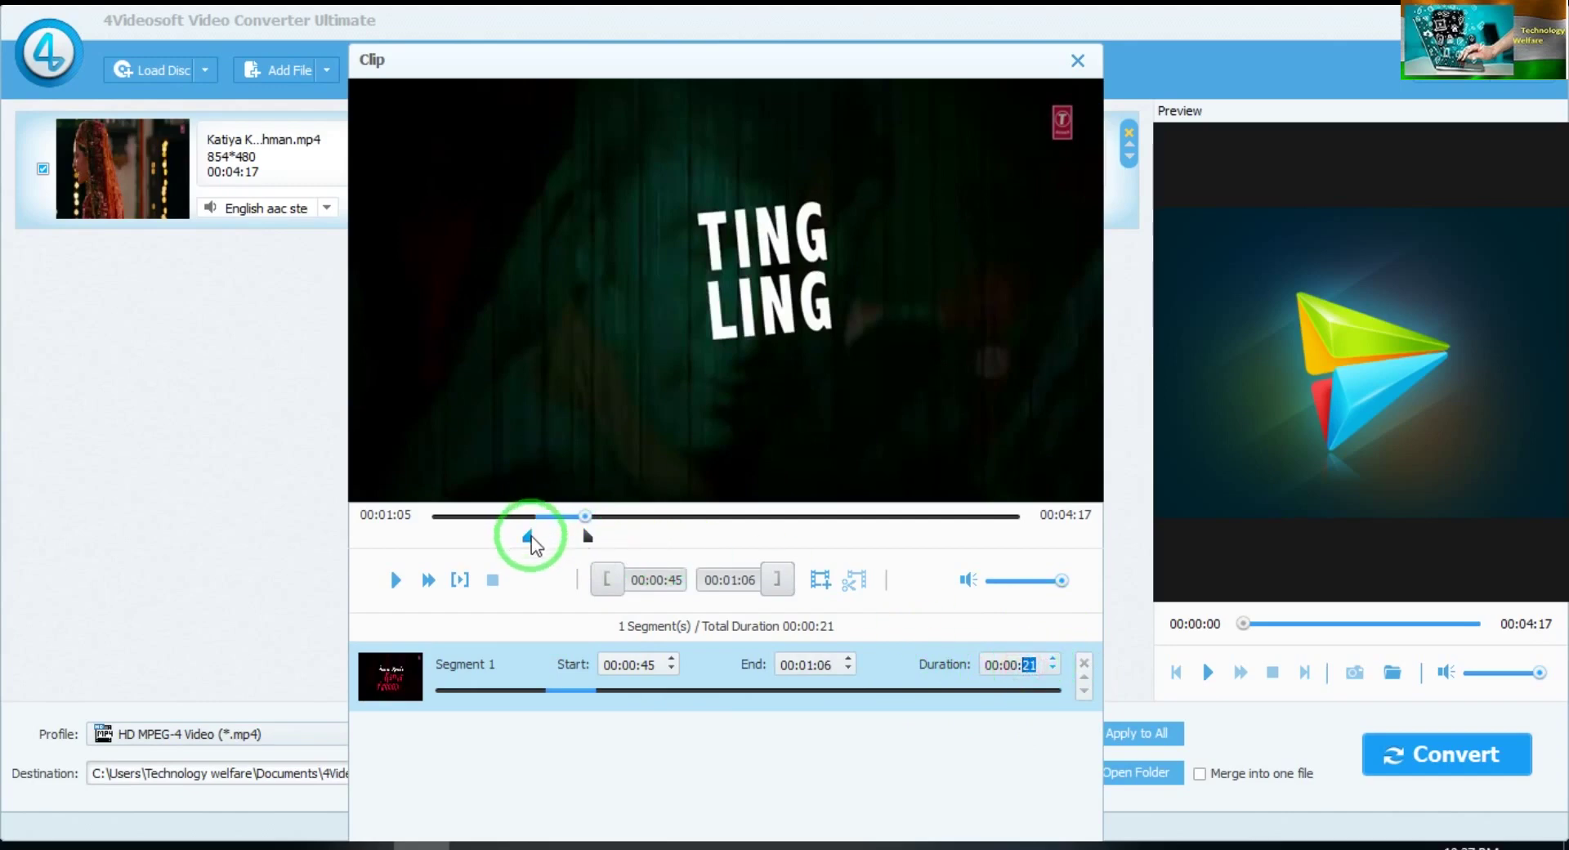
# - Trim Segment 1 to run from about 00:00:23 to 00:00:54 and accept the clip
pyautogui.moveTo(527, 533)
pyautogui.mouseDown()
pyautogui.moveTo(509, 533)
pyautogui.moveTo(578, 539)
pyautogui.moveTo(478, 537)
pyautogui.mouseUp()
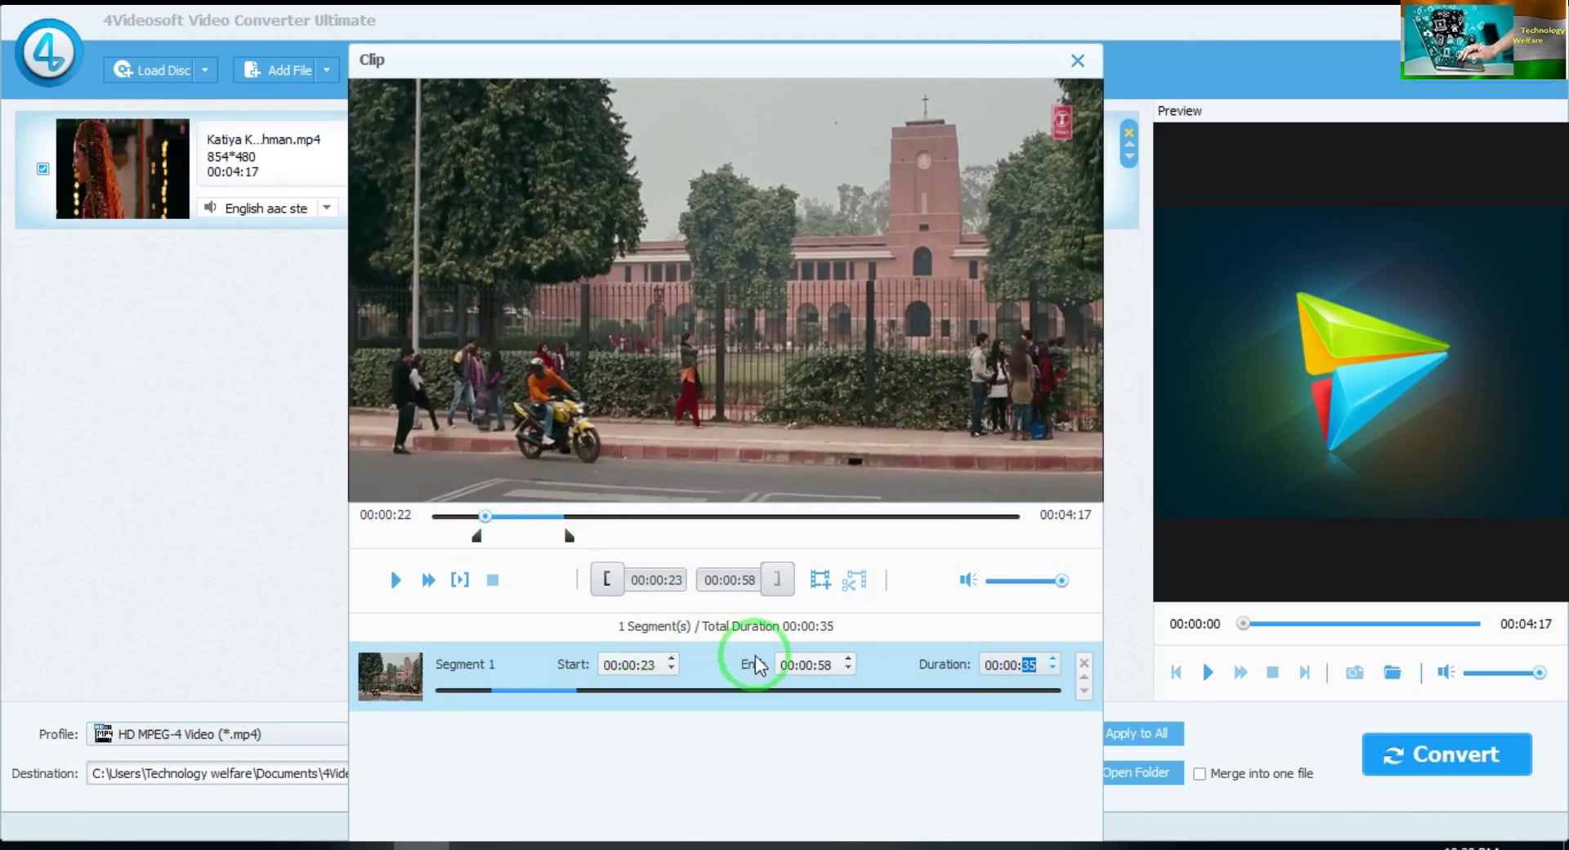
pyautogui.moveTo(570, 537); pyautogui.dragTo(560, 537)
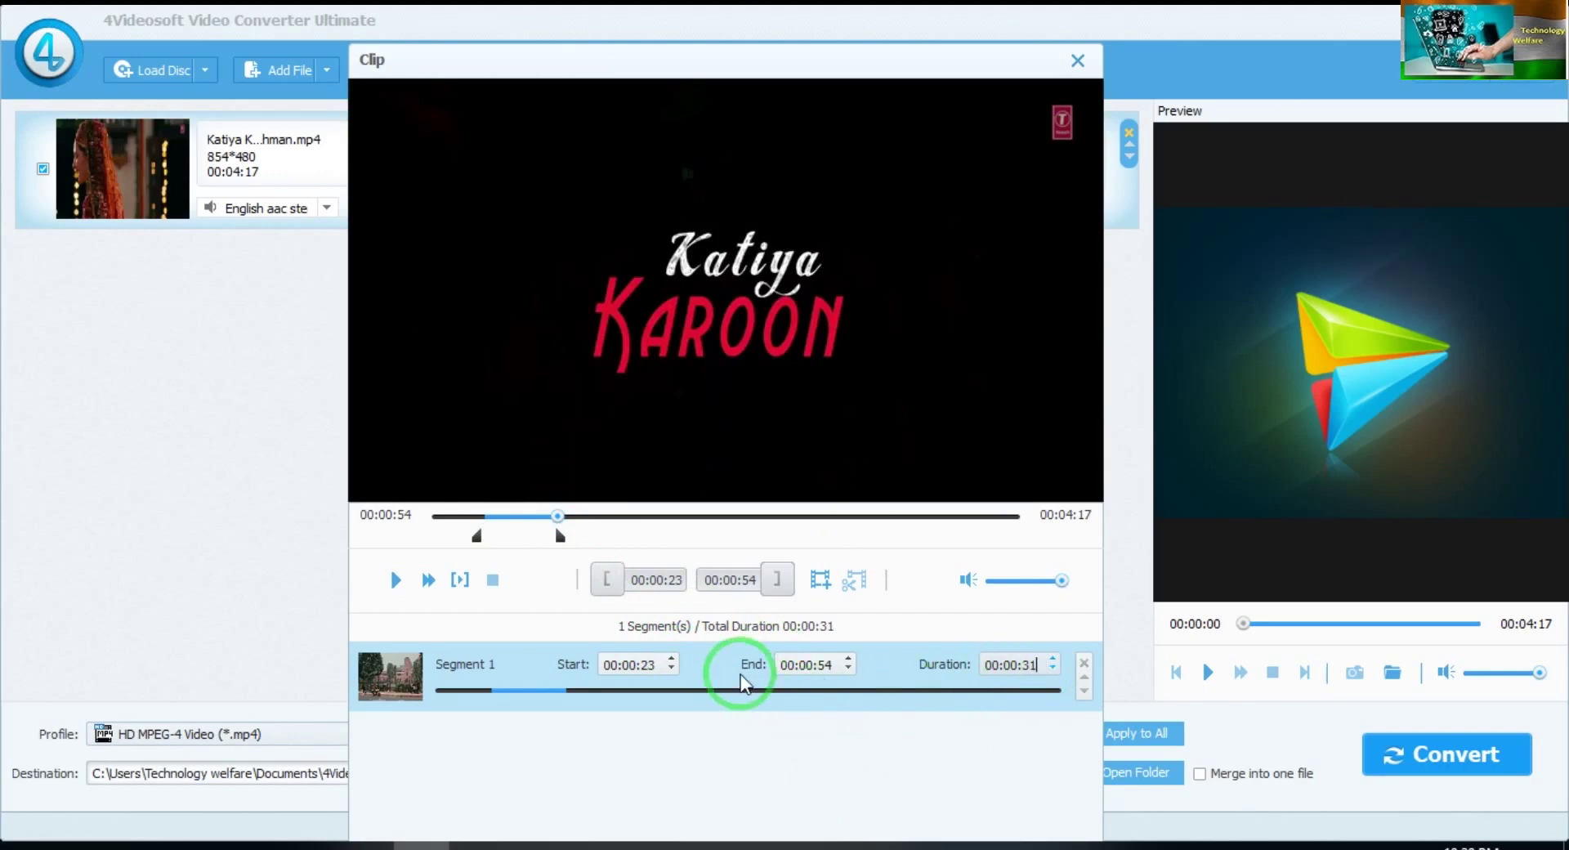
pyautogui.click(642, 29)
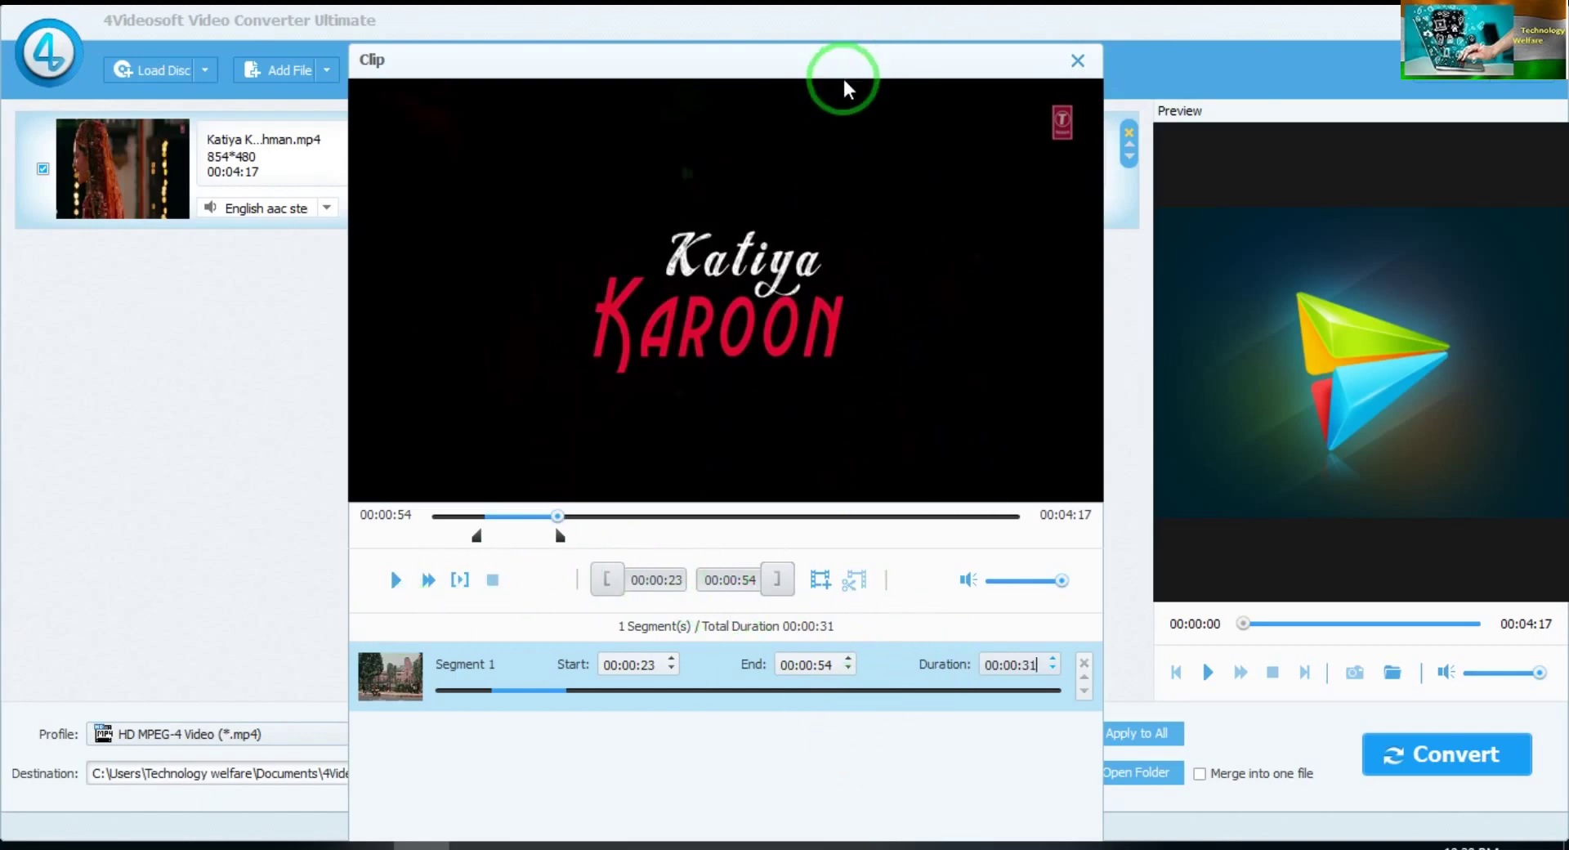
pyautogui.moveTo(841, 72); pyautogui.dragTo(810, 12)
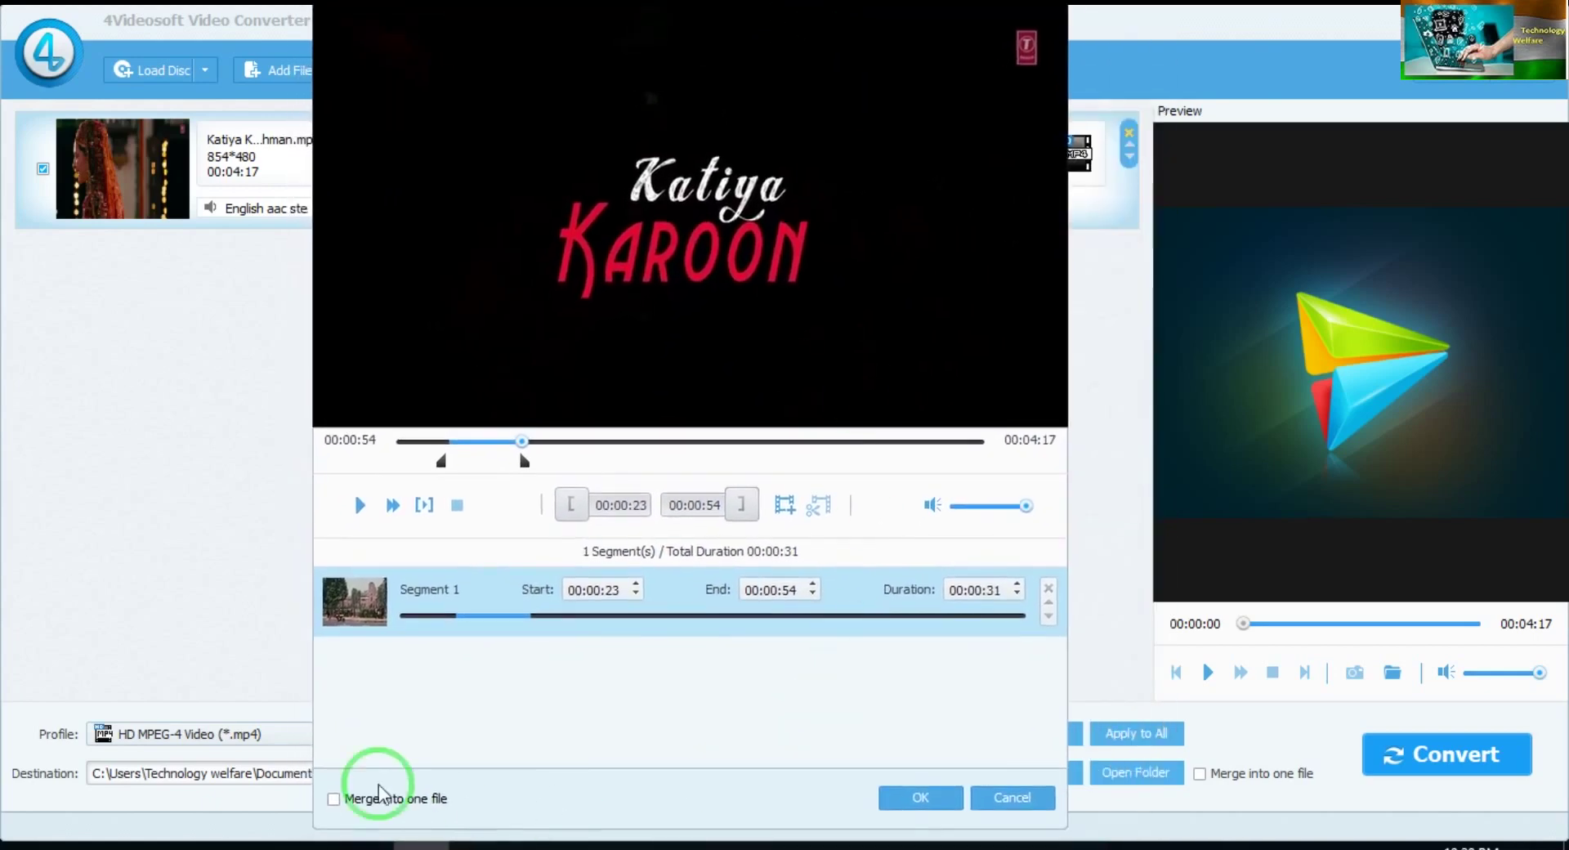
pyautogui.click(922, 797)
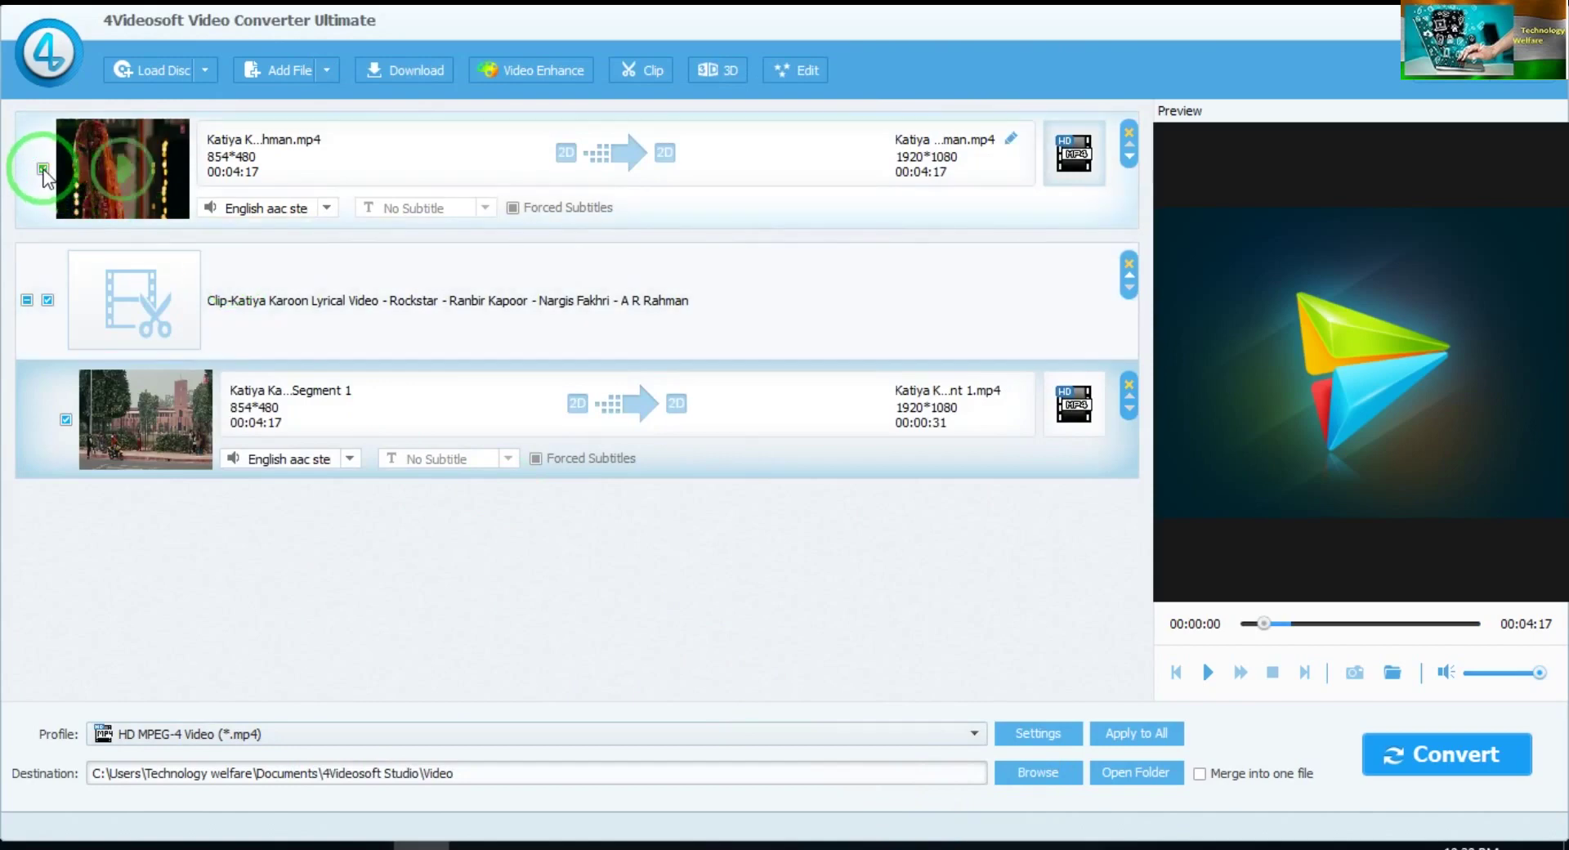
# - Exclude the full-length video from conversion, keeping only the clipped Segment 1 and its group selected
pyautogui.click(44, 172)
pyautogui.click(66, 419)
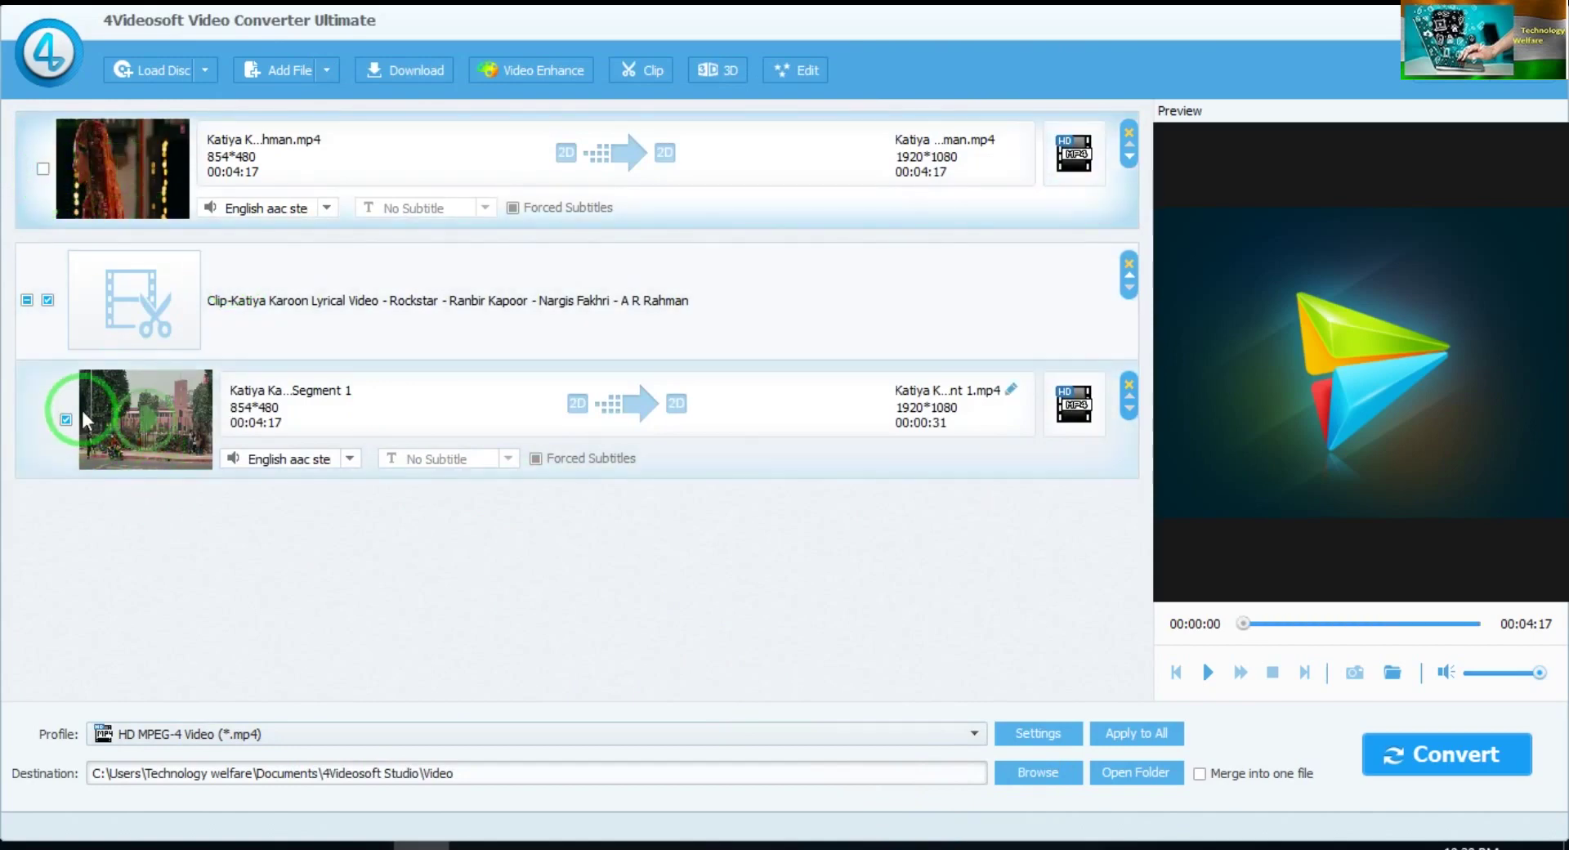
pyautogui.click(49, 301)
pyautogui.click(53, 405)
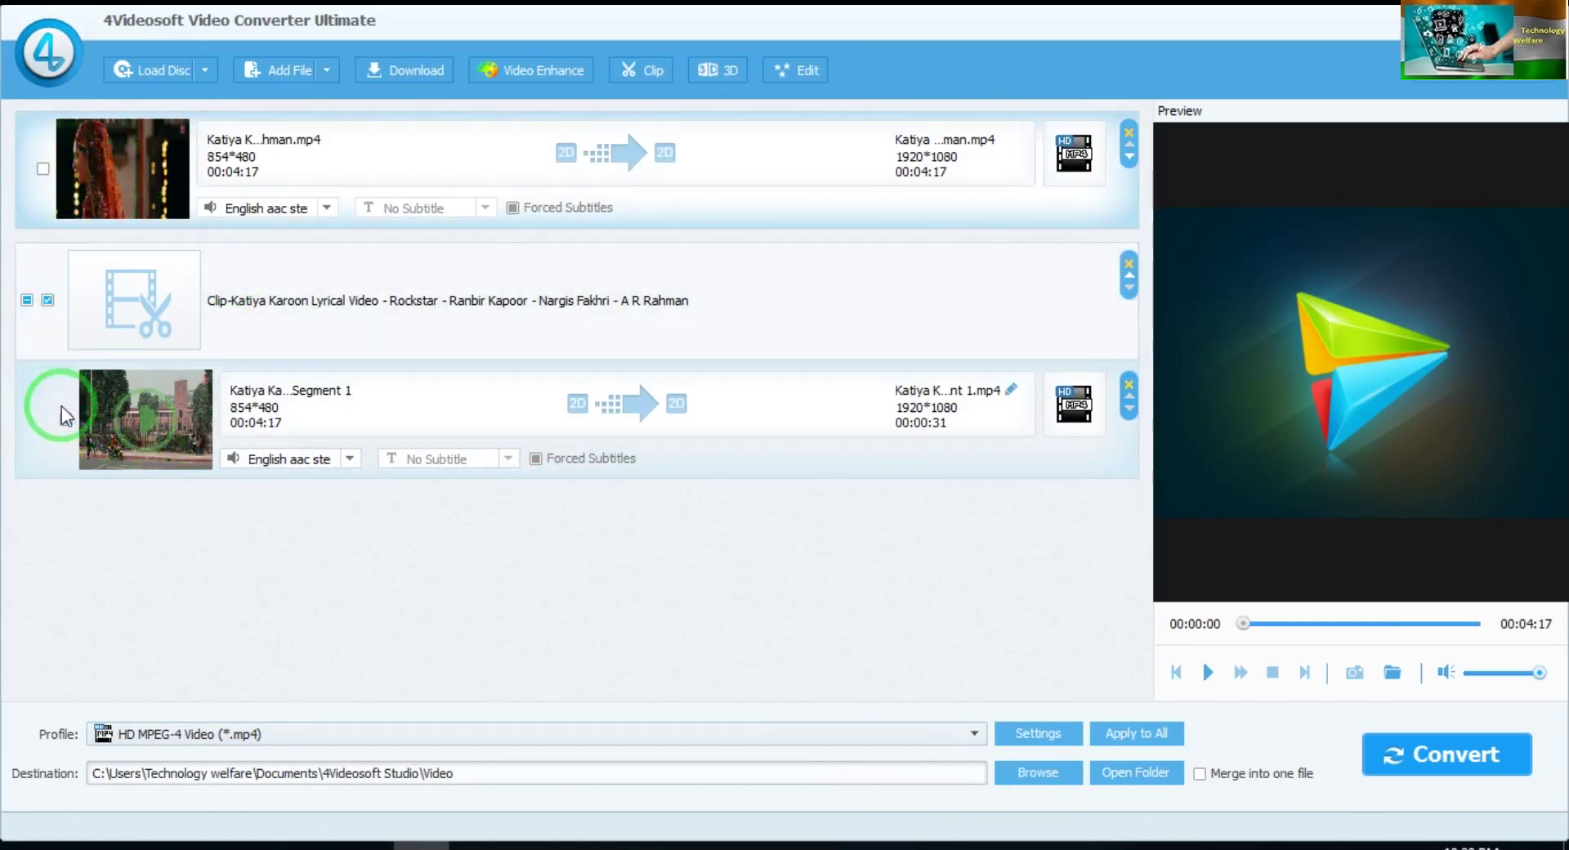
pyautogui.click(711, 394)
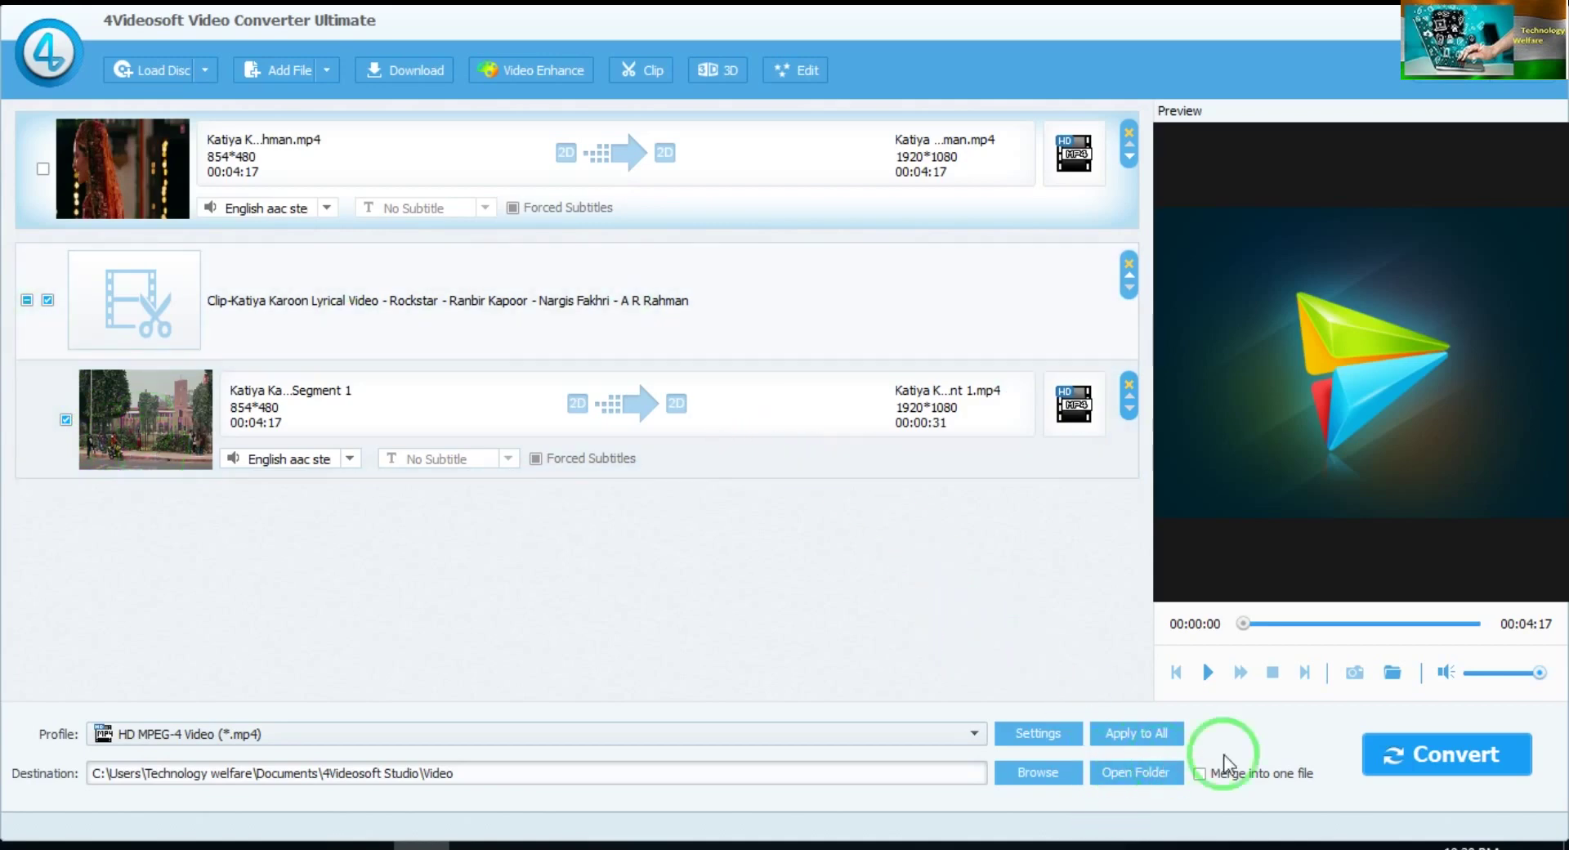
pyautogui.click(1423, 772)
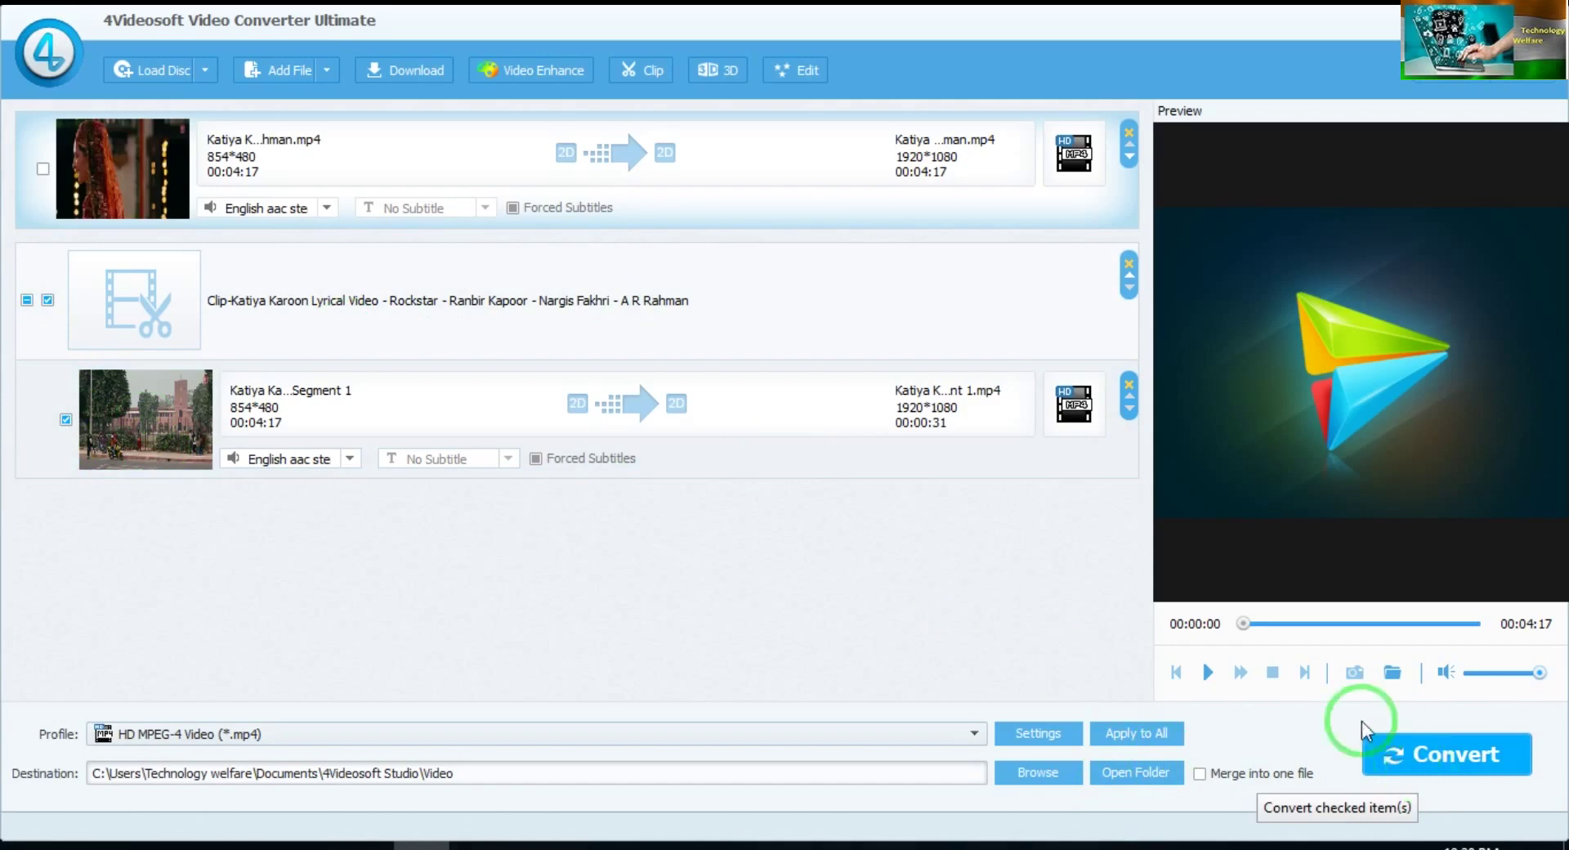
# - Review the enhancement options for resolution, brightness, noise and shaking, plus the rotation options, for the full-length video
pyautogui.click(528, 70)
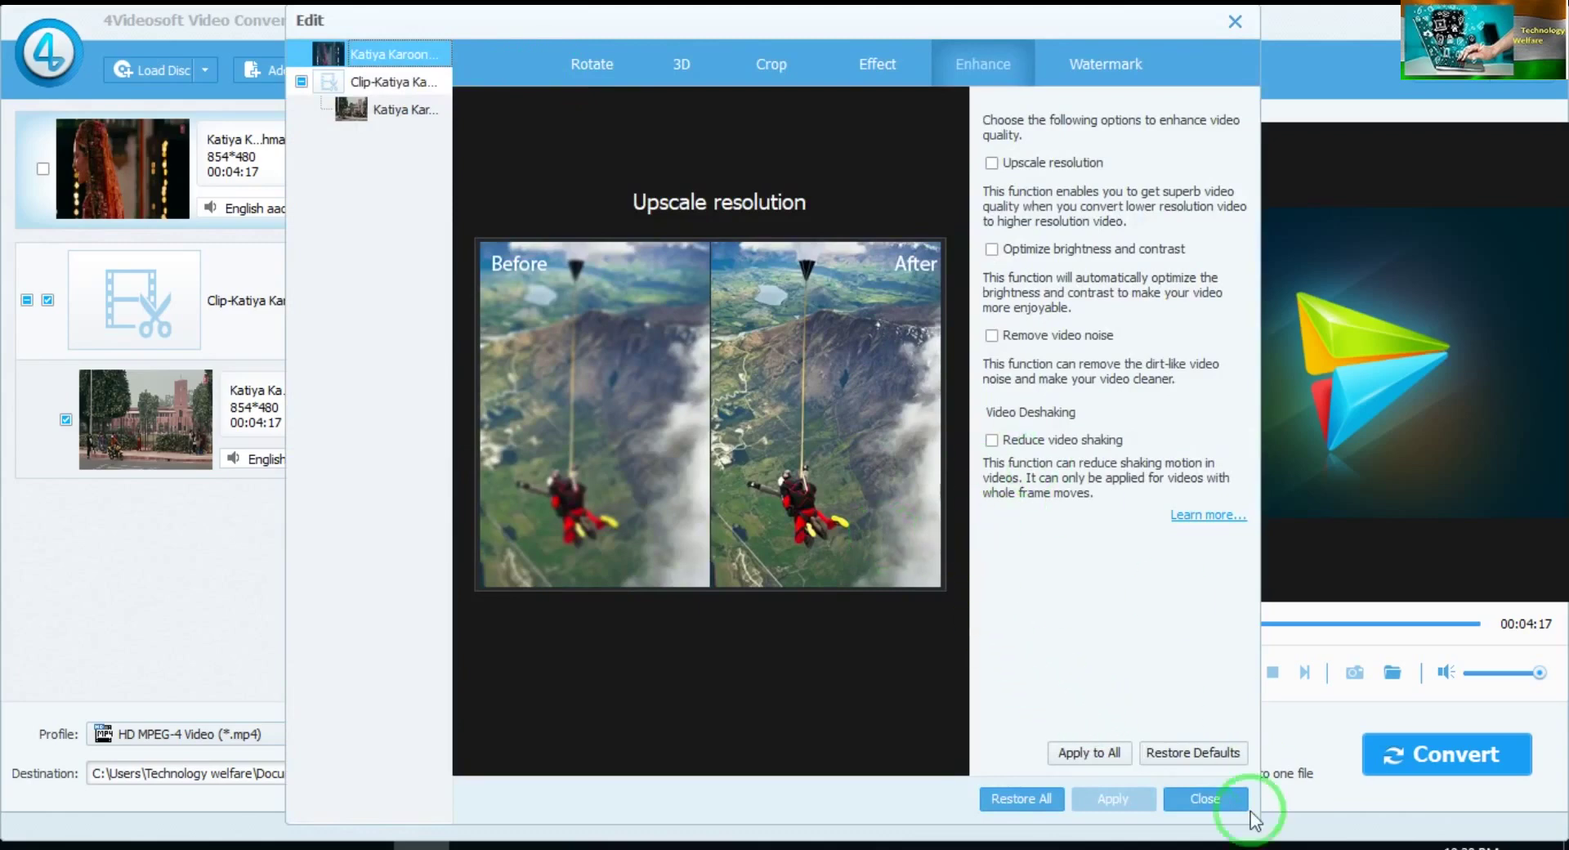
pyautogui.click(991, 163)
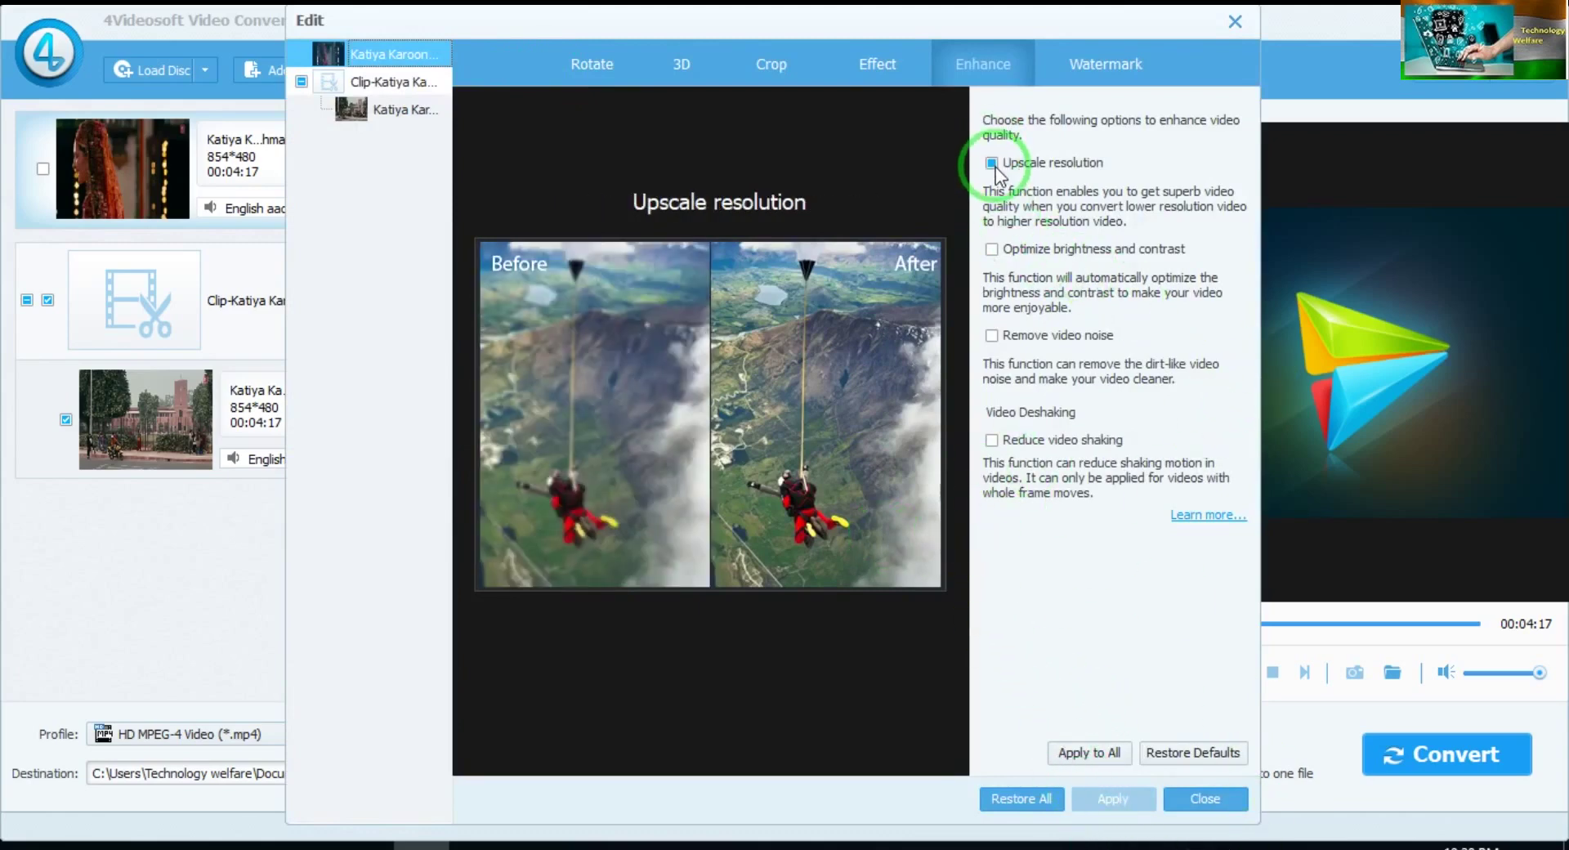
pyautogui.click(1006, 163)
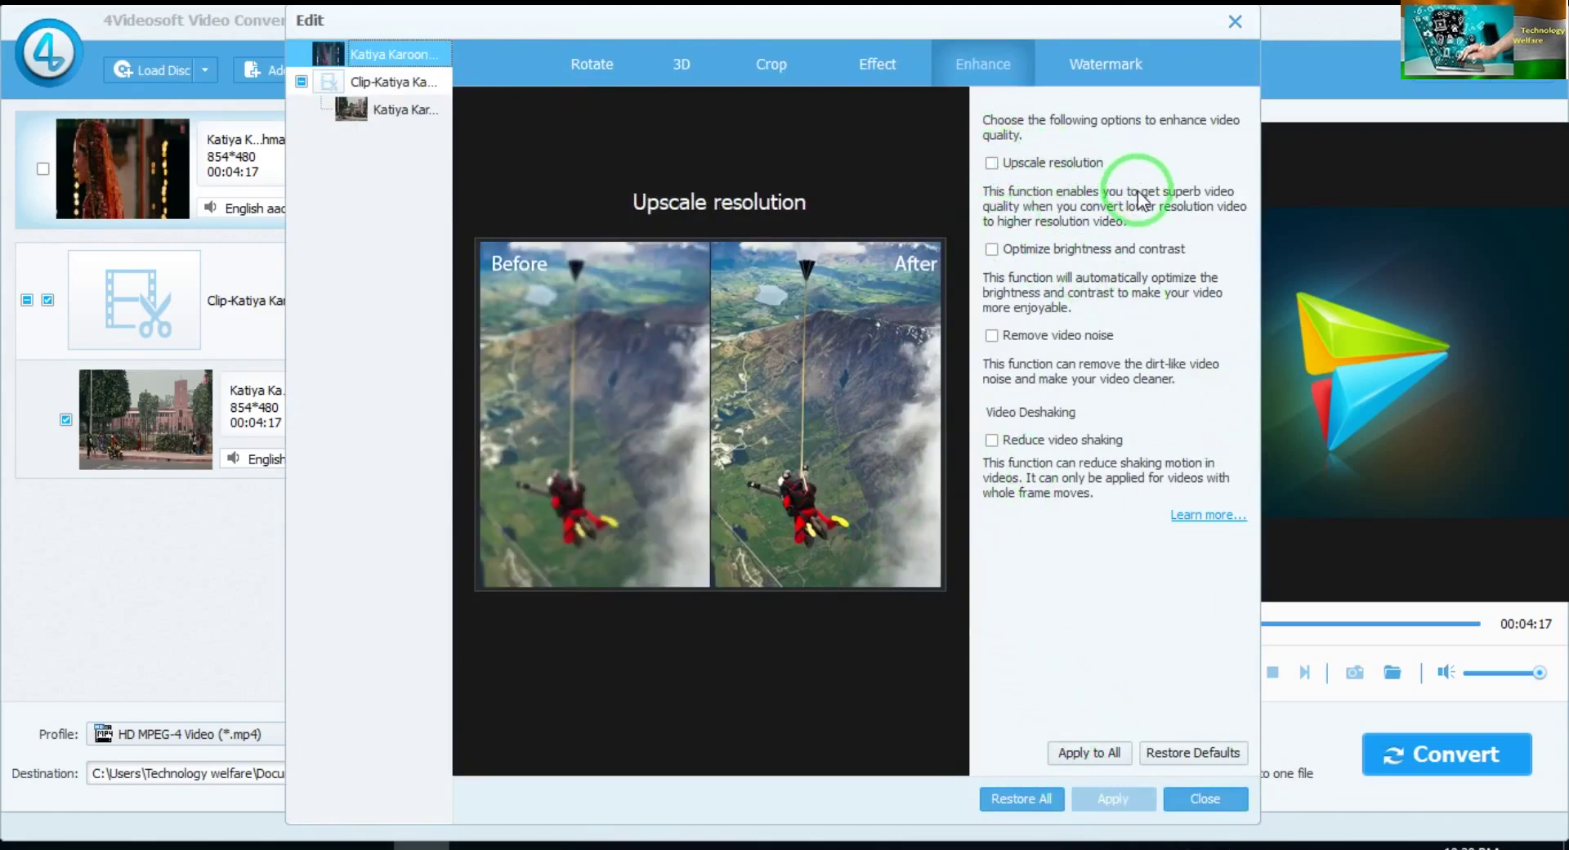
pyautogui.click(1038, 250)
pyautogui.click(1039, 337)
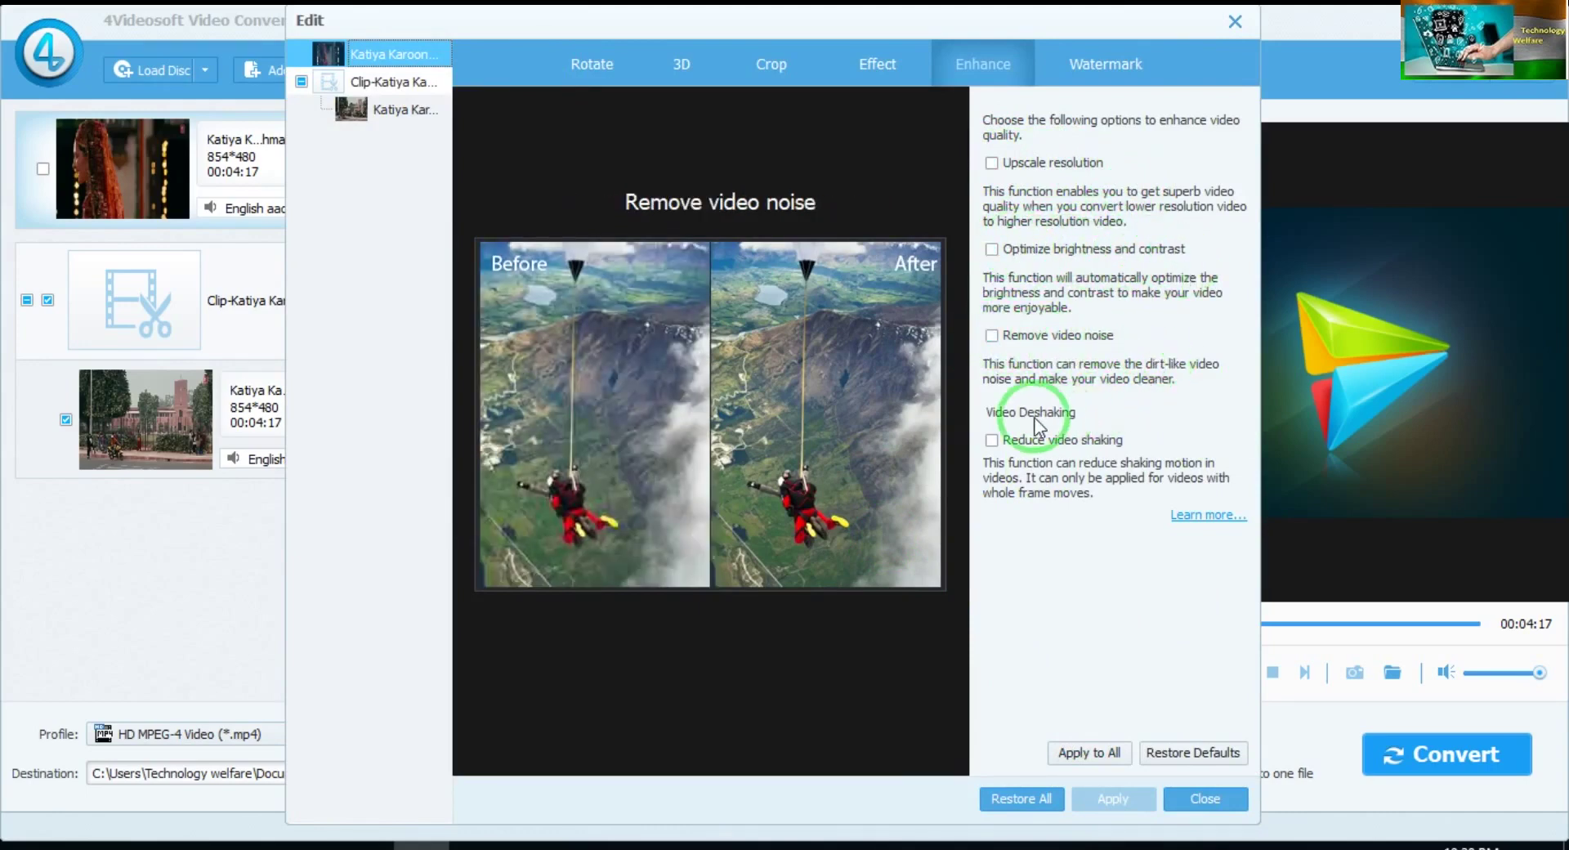
pyautogui.click(1017, 440)
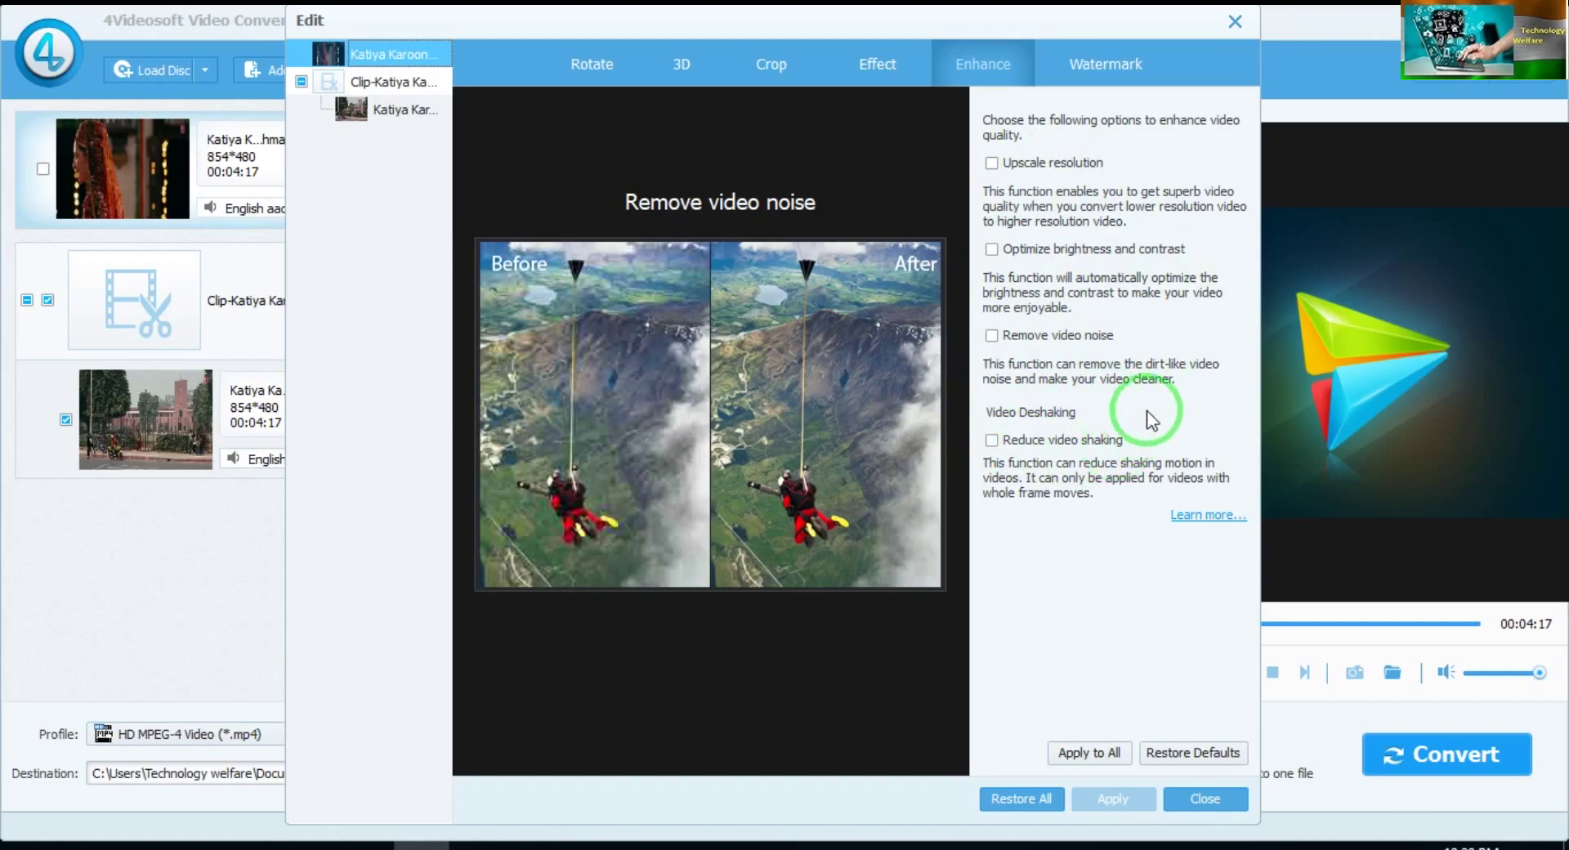
pyautogui.click(587, 69)
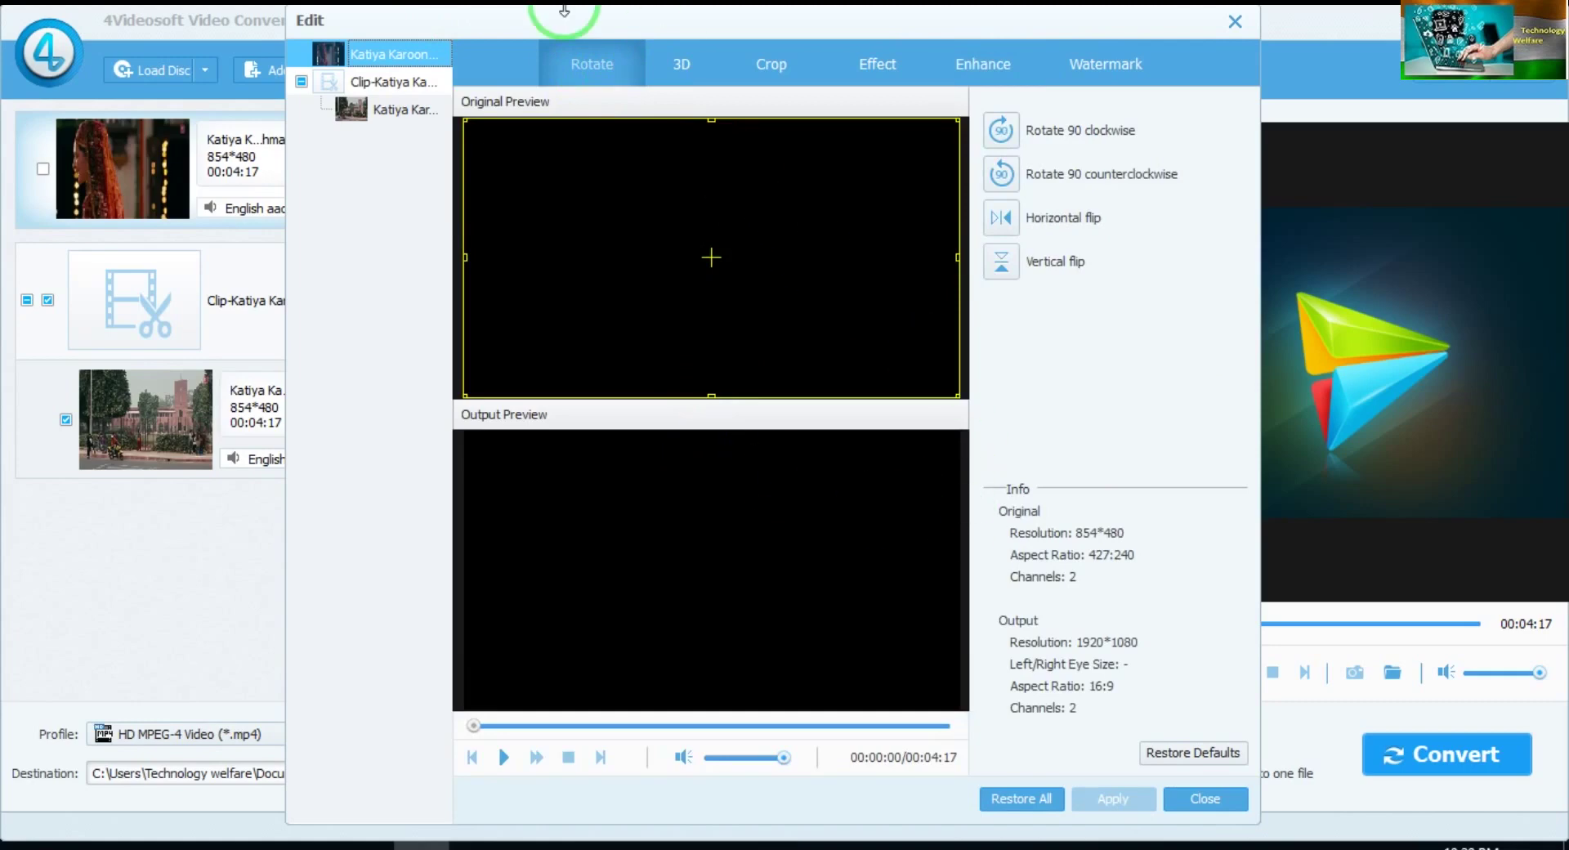
# - Try the 3D split-screen modes Side by Side (Full) and Top and Bottom (Half-Height), return to Side by Side (Half-Width), and disable 3D
pyautogui.click(685, 71)
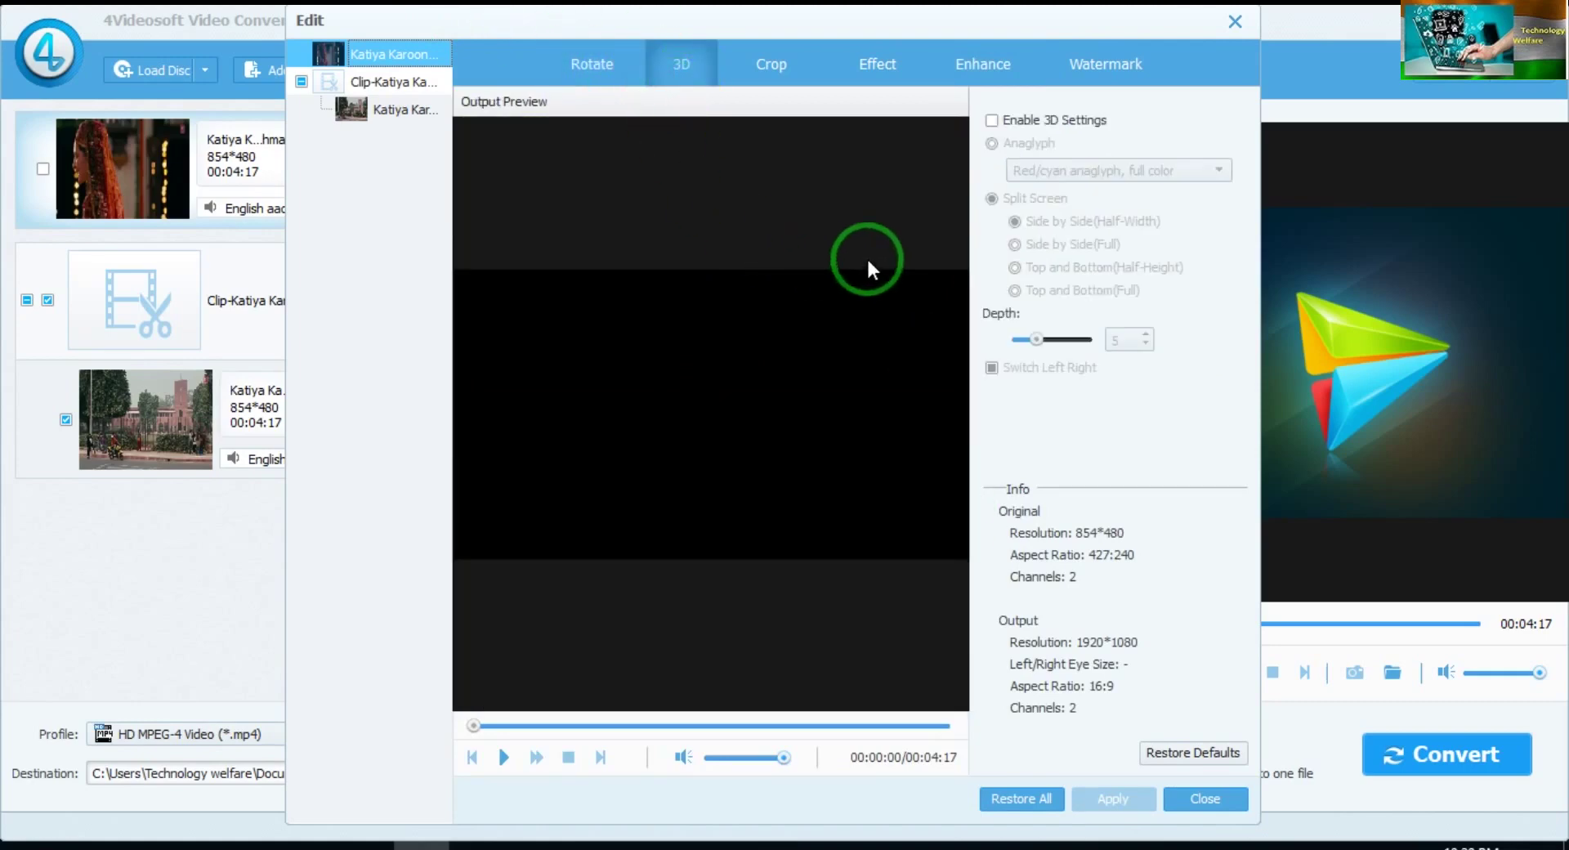
pyautogui.click(992, 121)
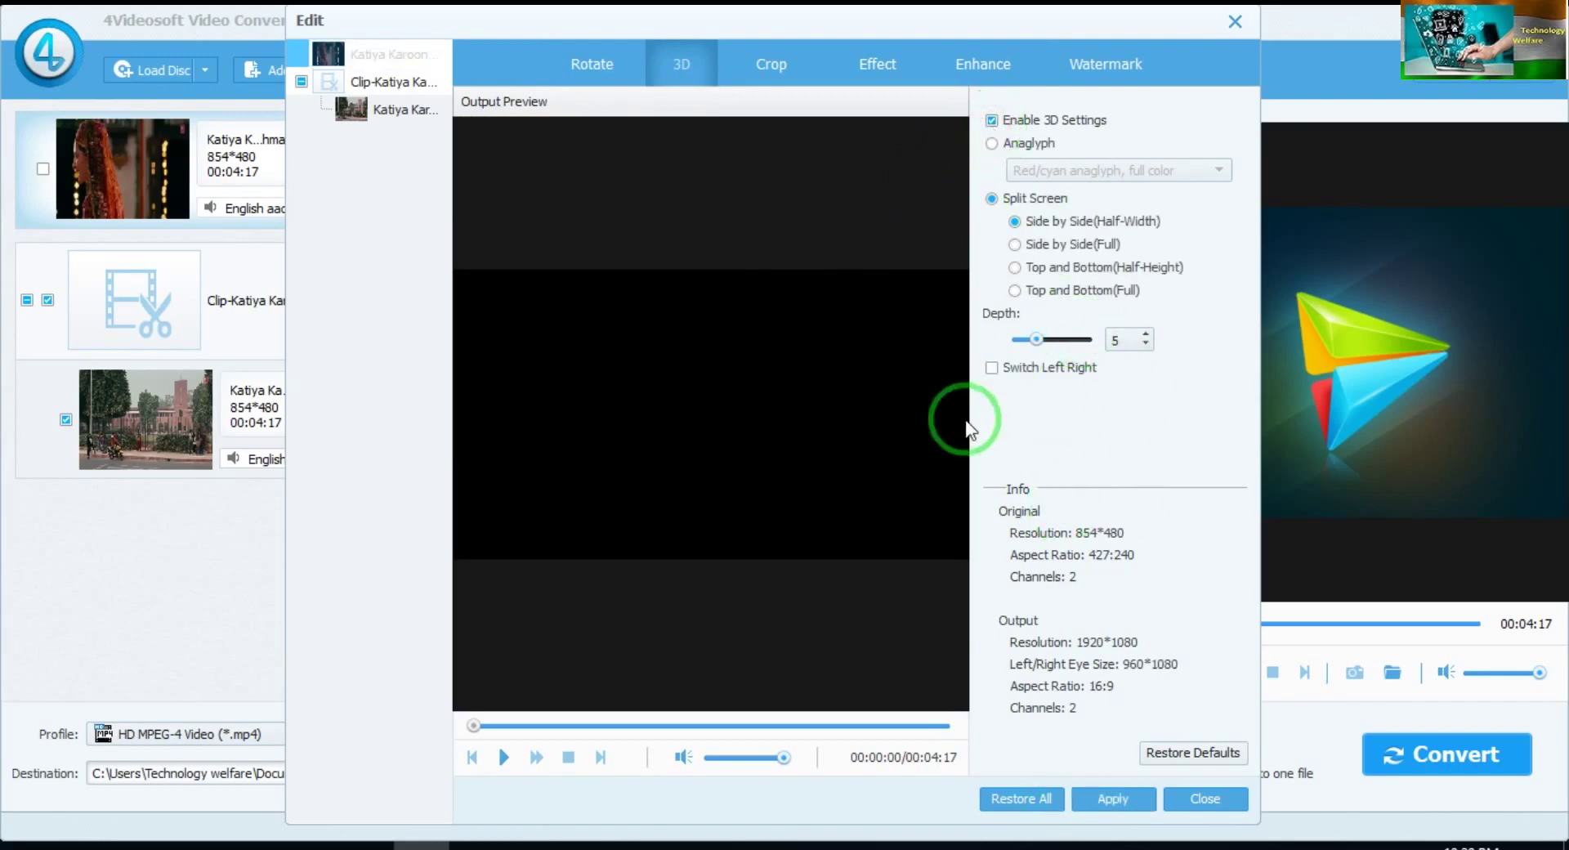
pyautogui.click(1110, 244)
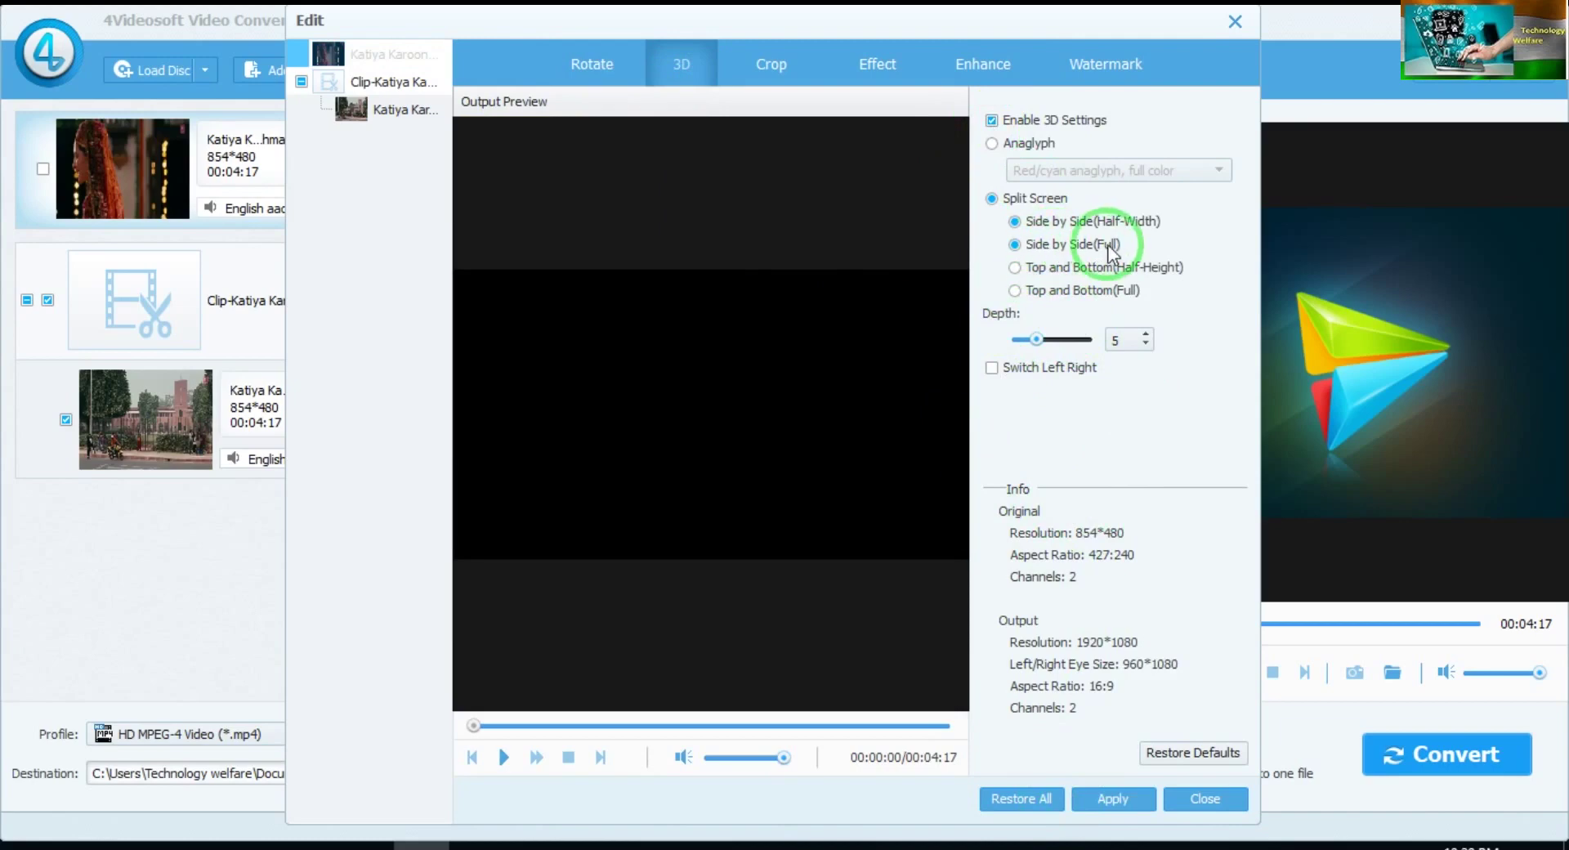
pyautogui.click(1015, 268)
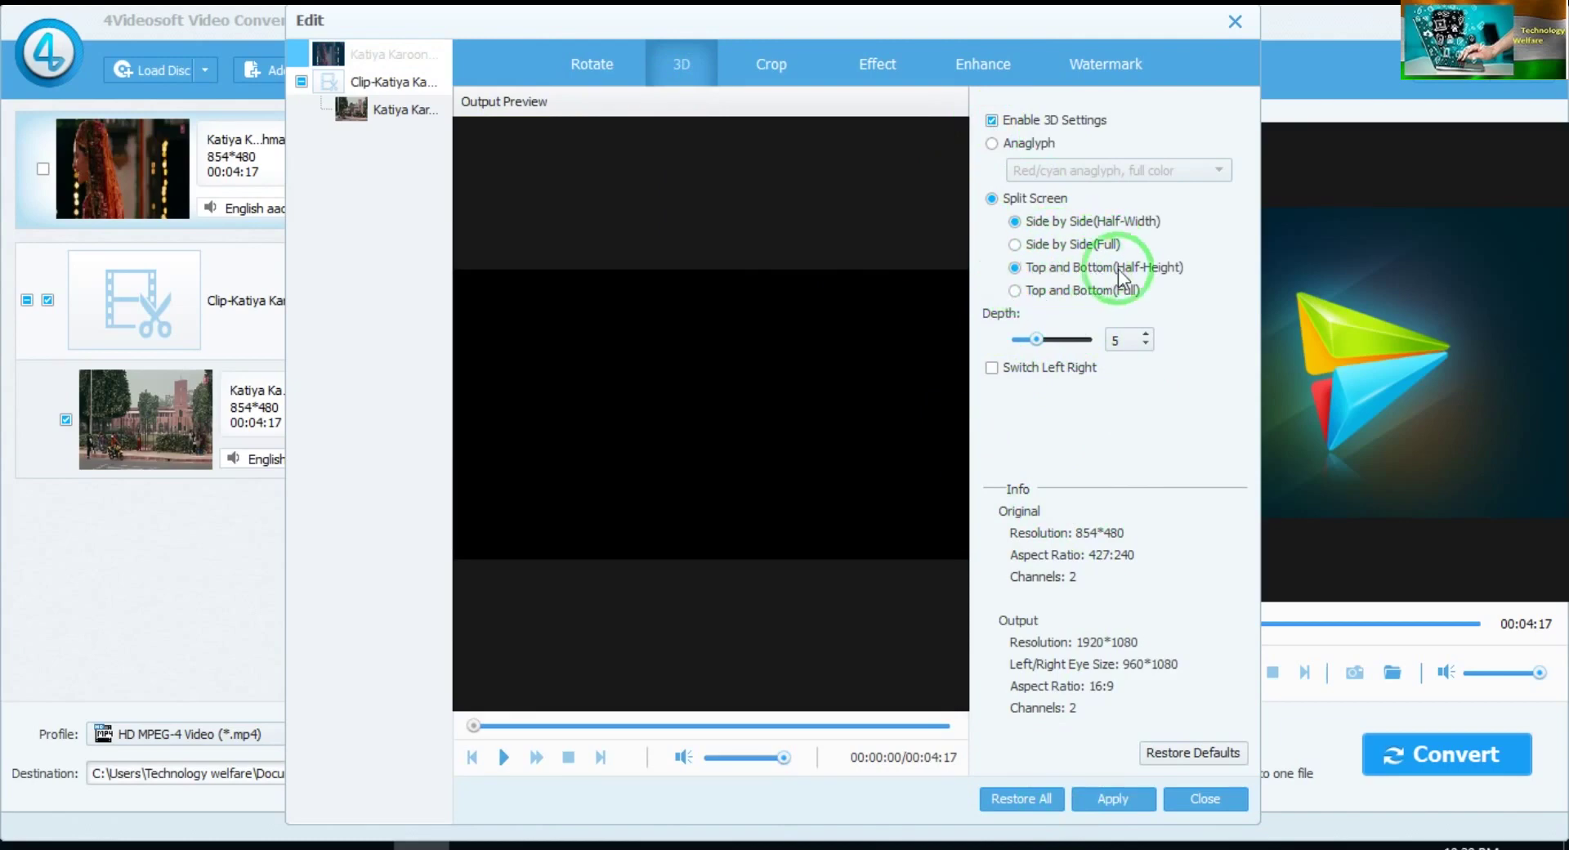
pyautogui.click(1016, 221)
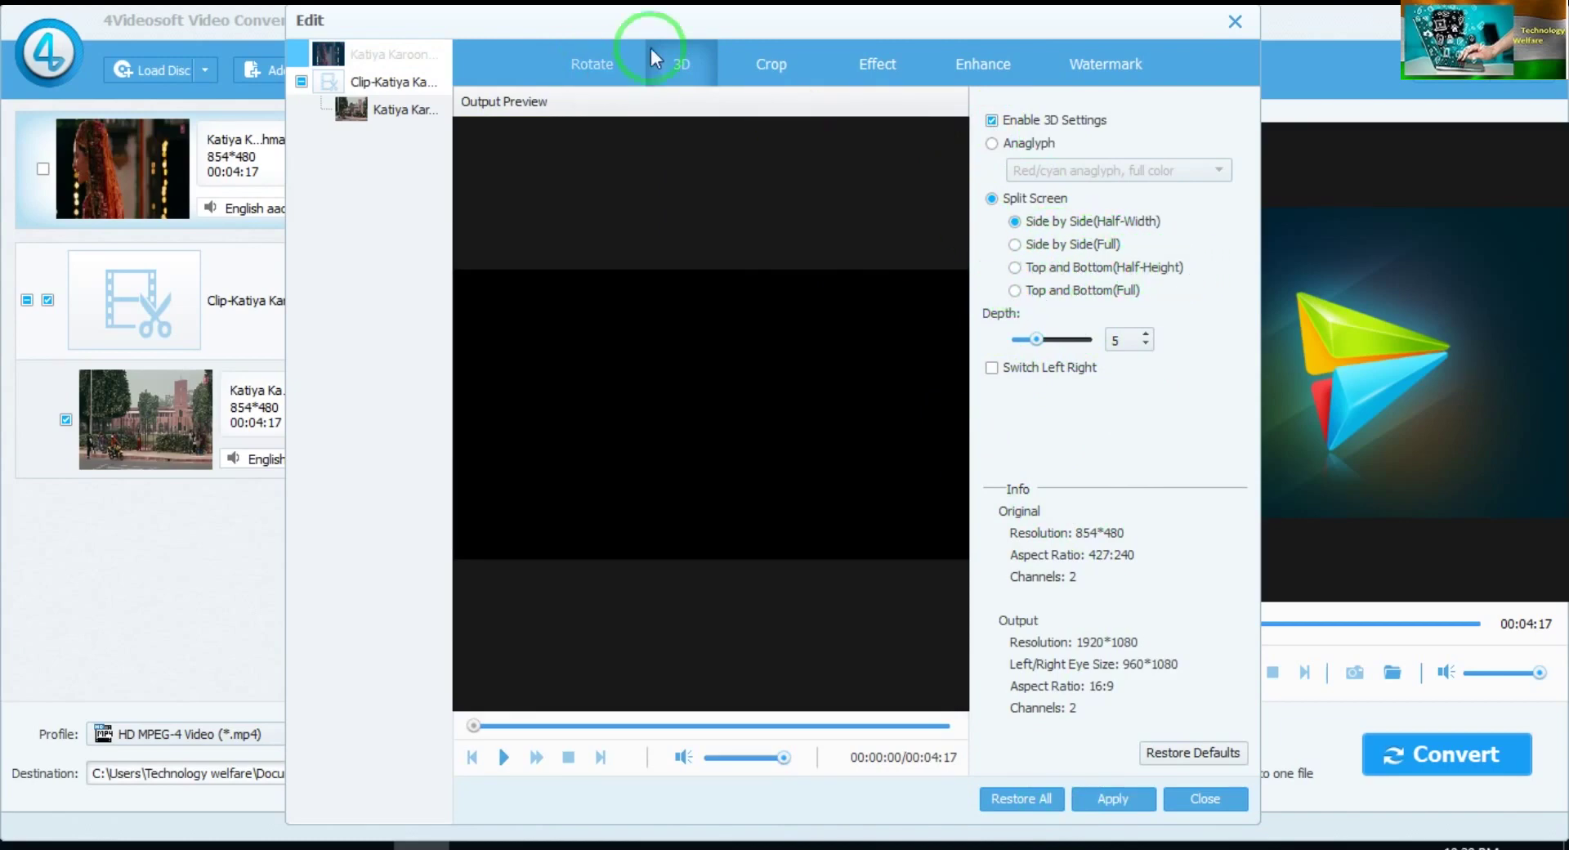
pyautogui.click(992, 122)
# - Review the available crop, effect and enhancement settings for the full-length video
pyautogui.click(776, 75)
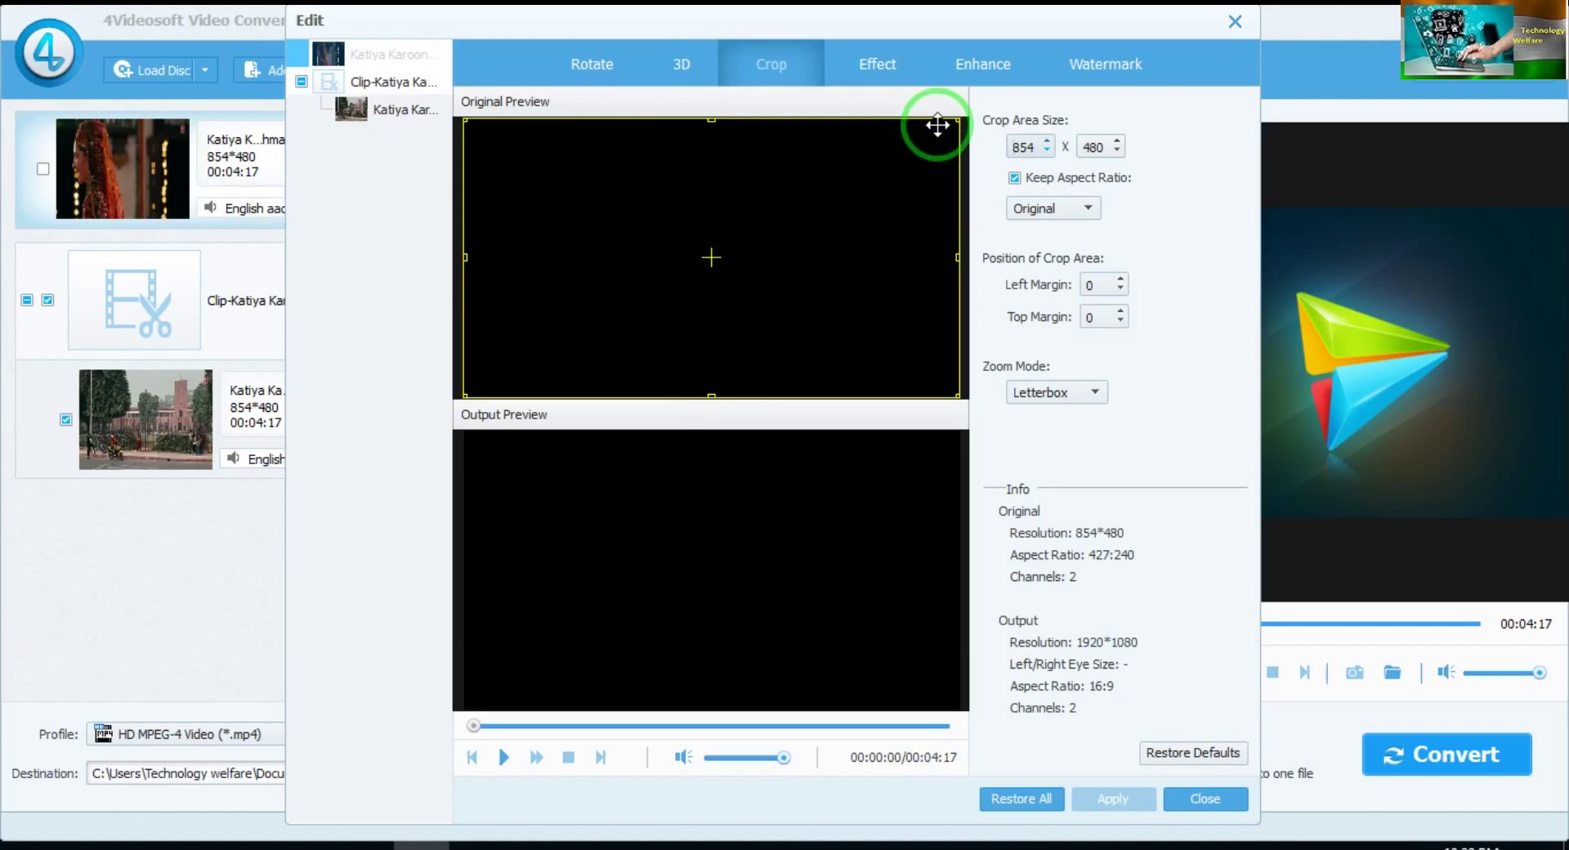
pyautogui.click(895, 71)
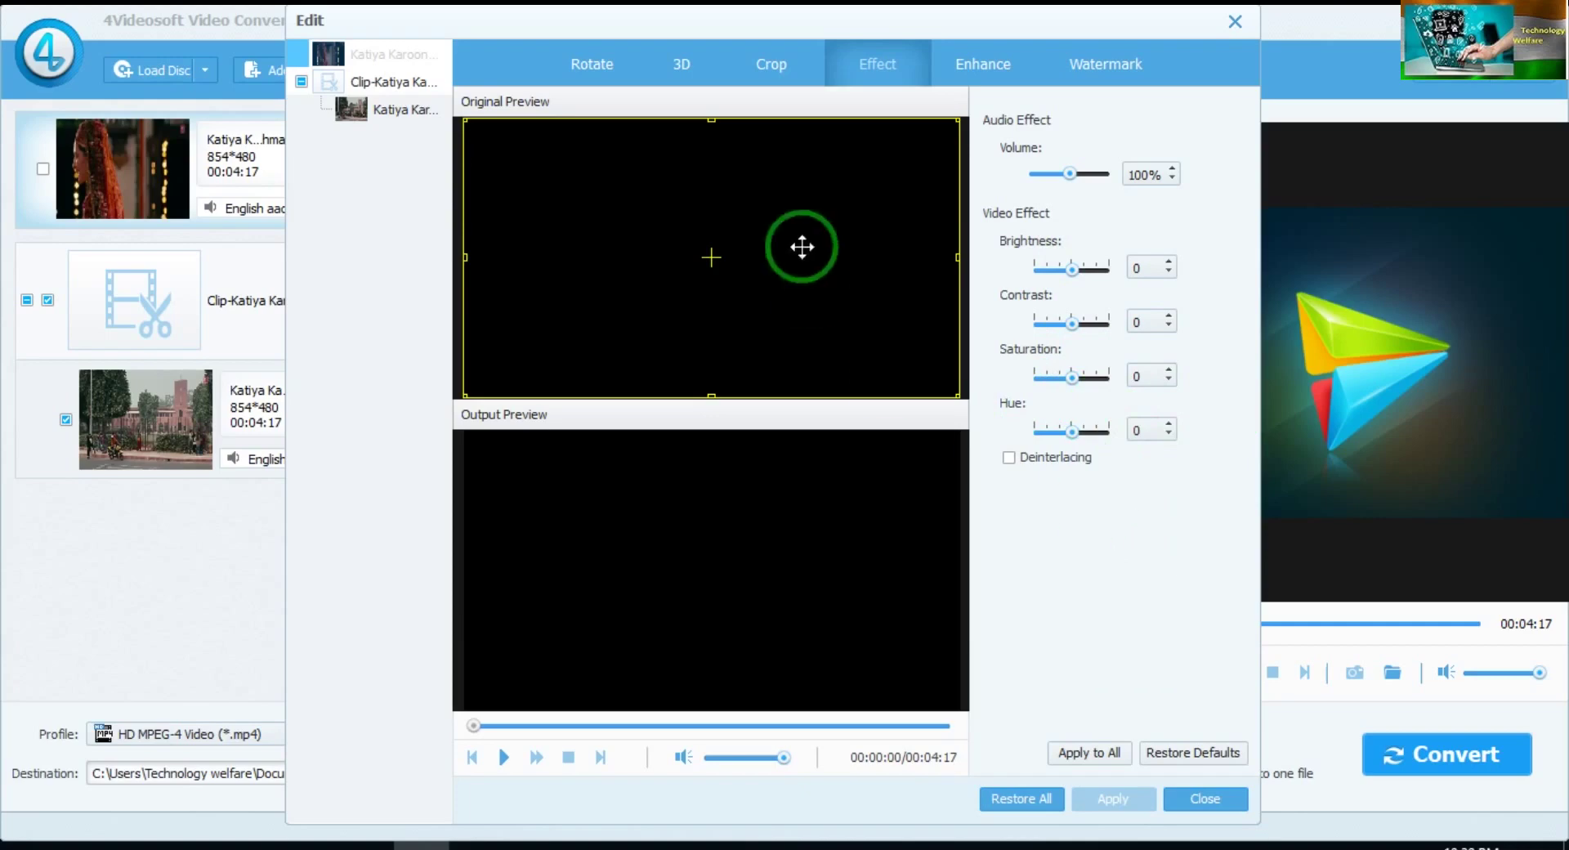
pyautogui.click(979, 66)
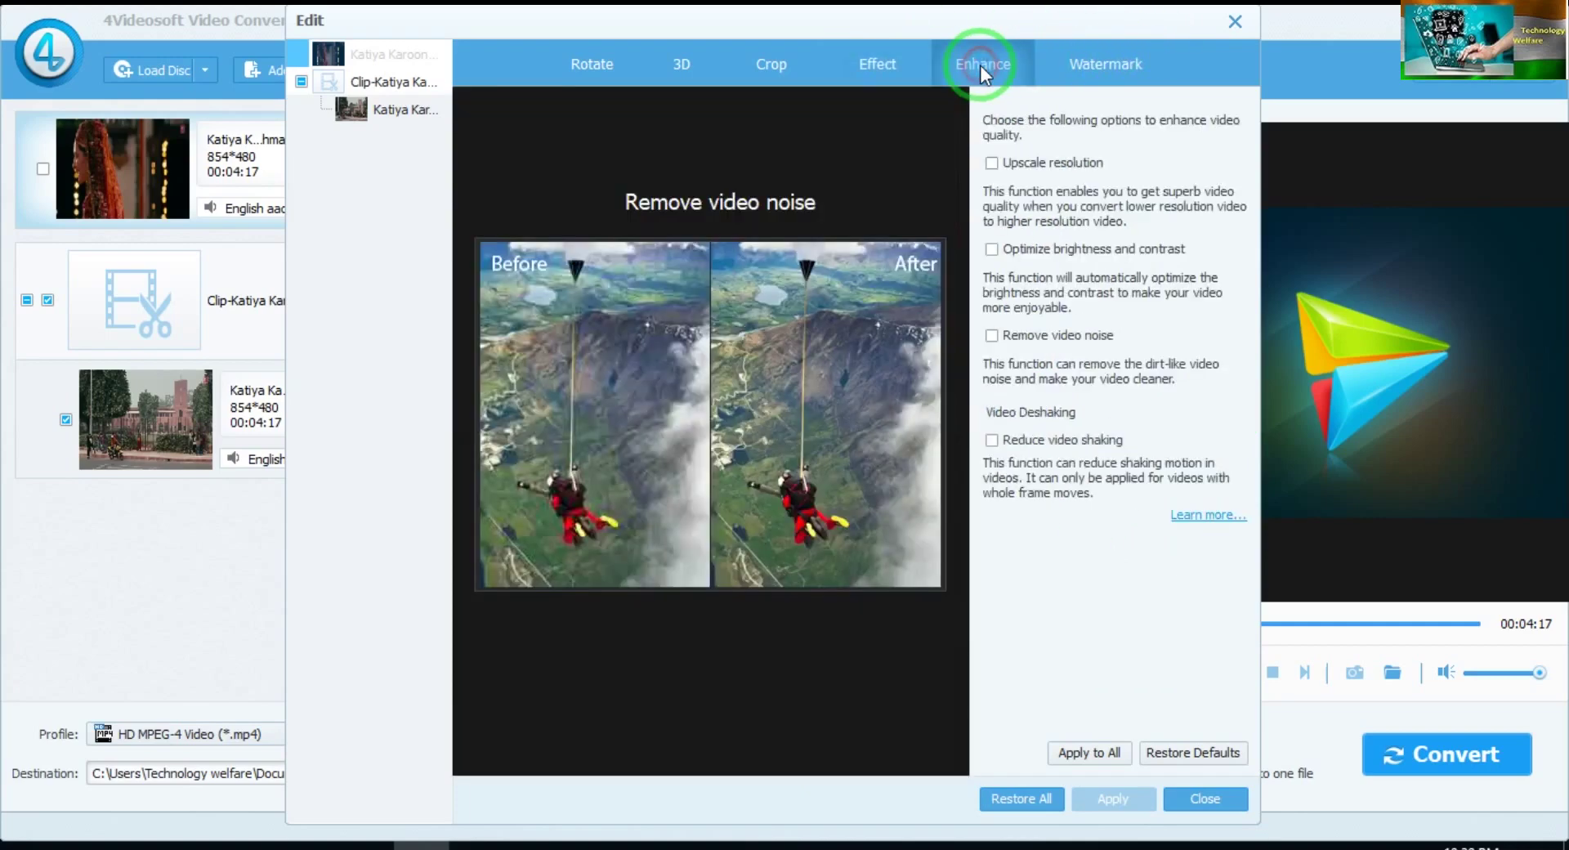
# - Enable a picture watermark using the info.PNG image from the Info welfare folder on drive G
pyautogui.click(1140, 60)
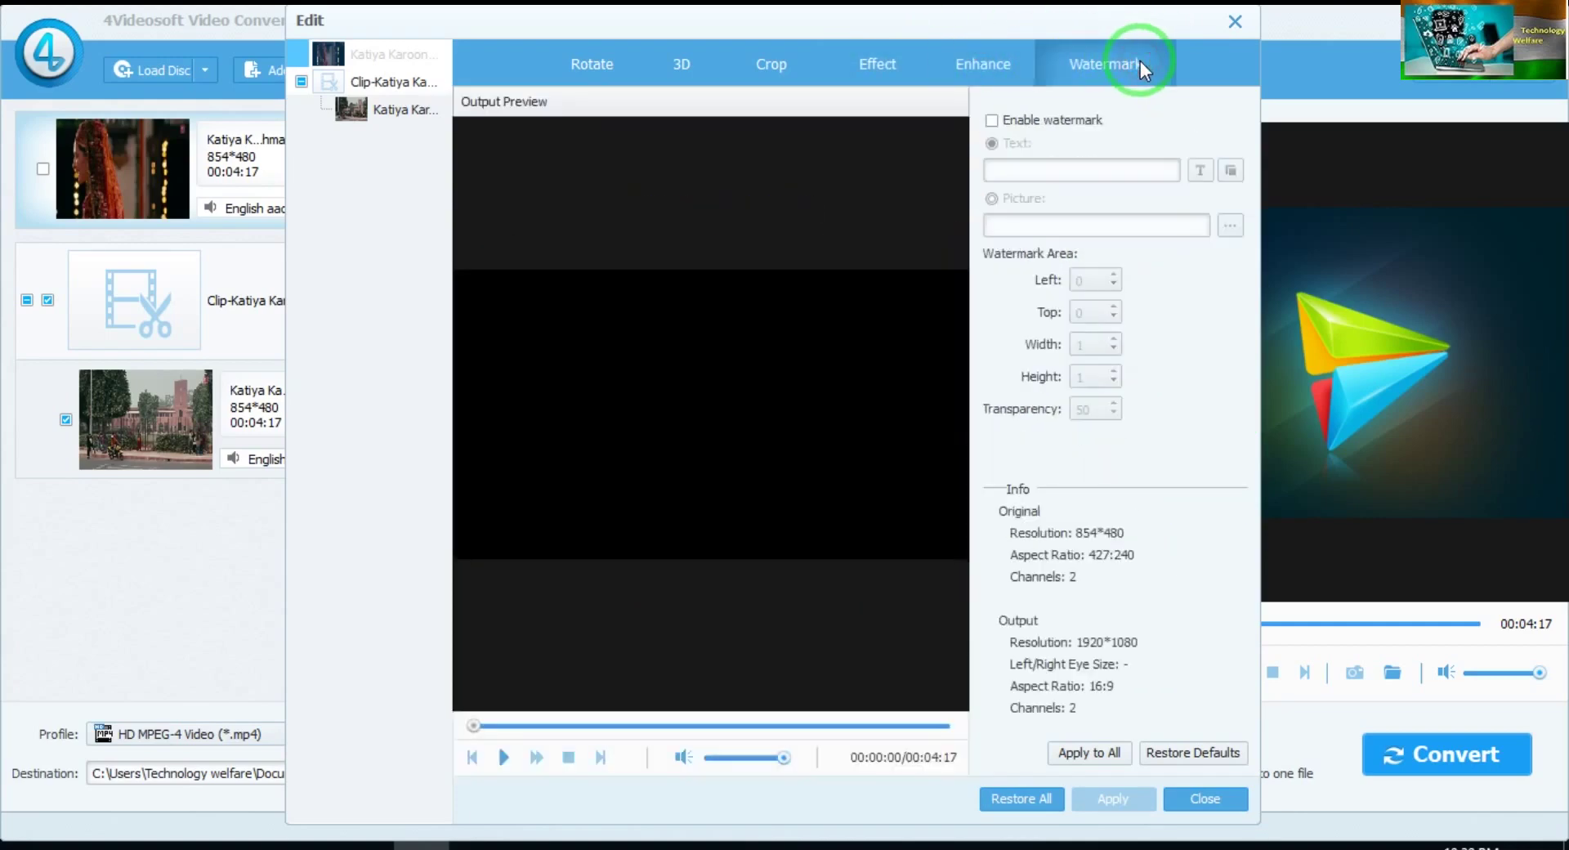
pyautogui.click(994, 120)
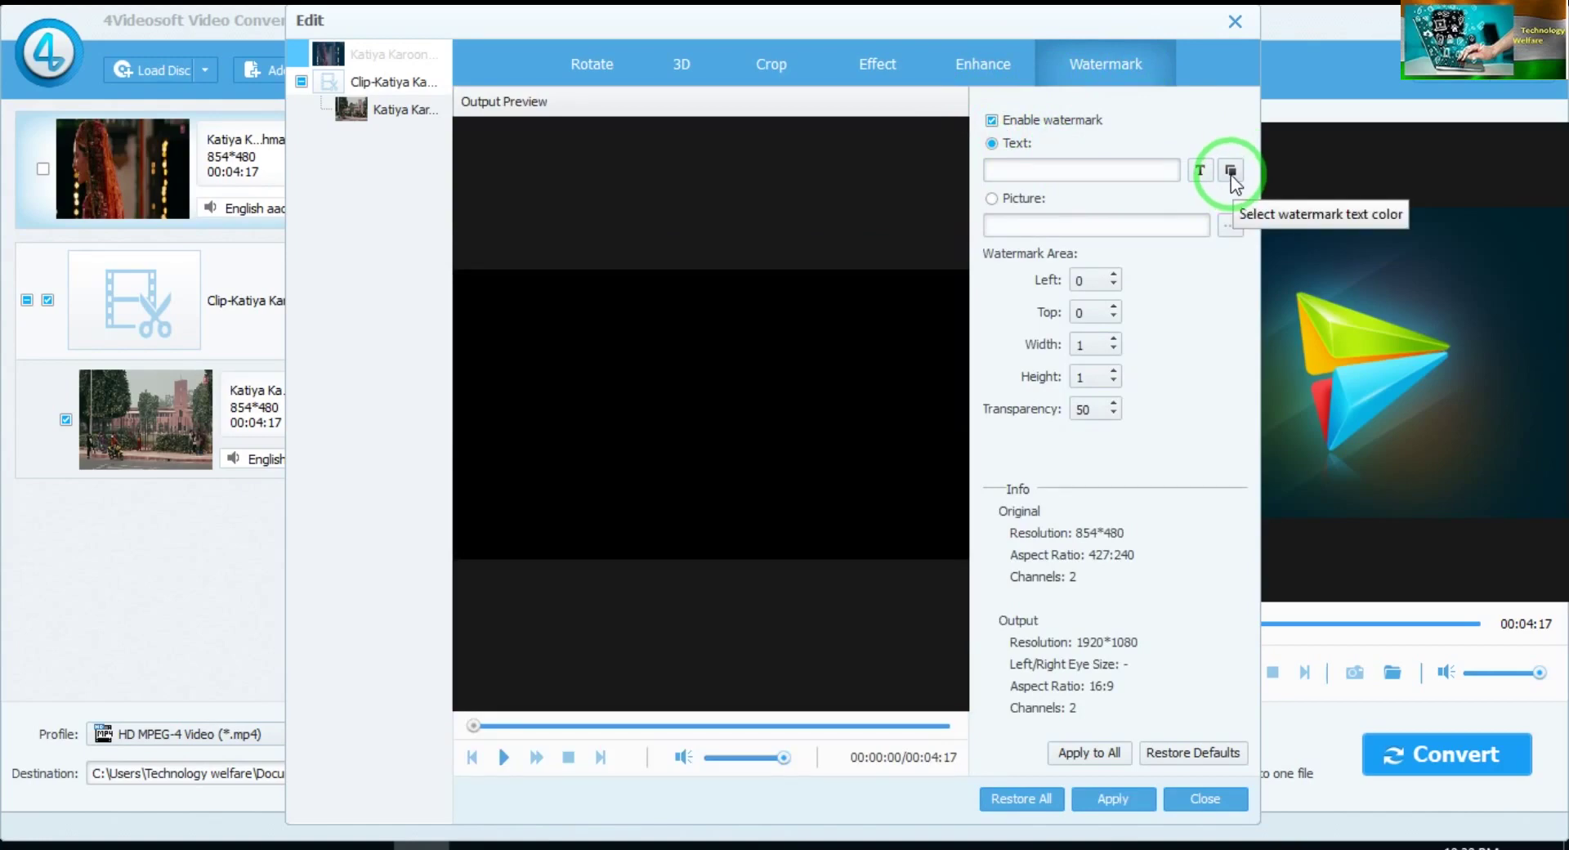
pyautogui.click(1038, 167)
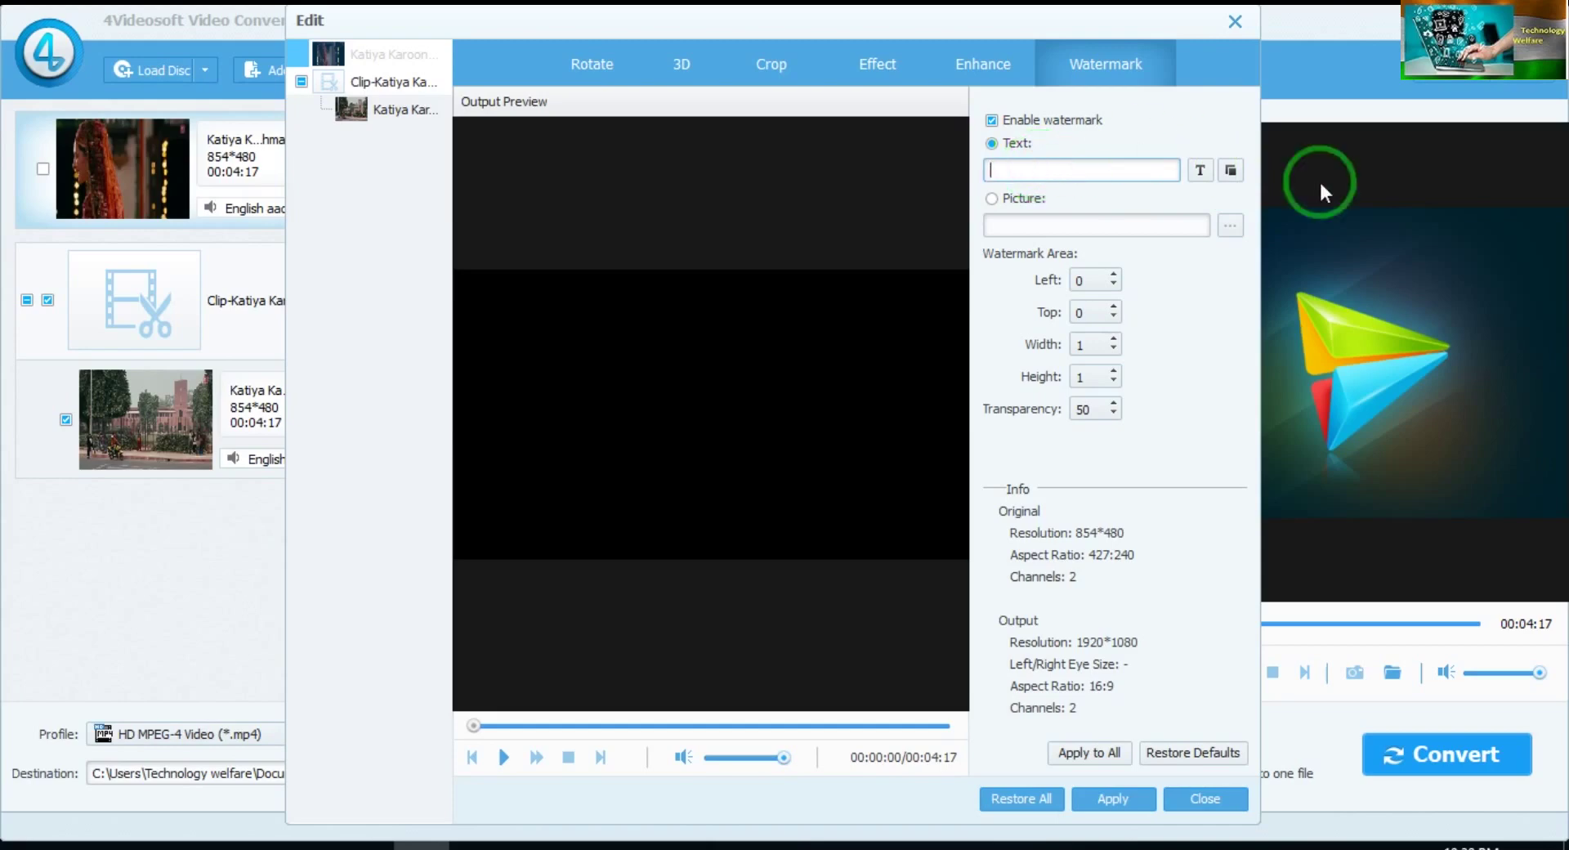
pyautogui.click(991, 199)
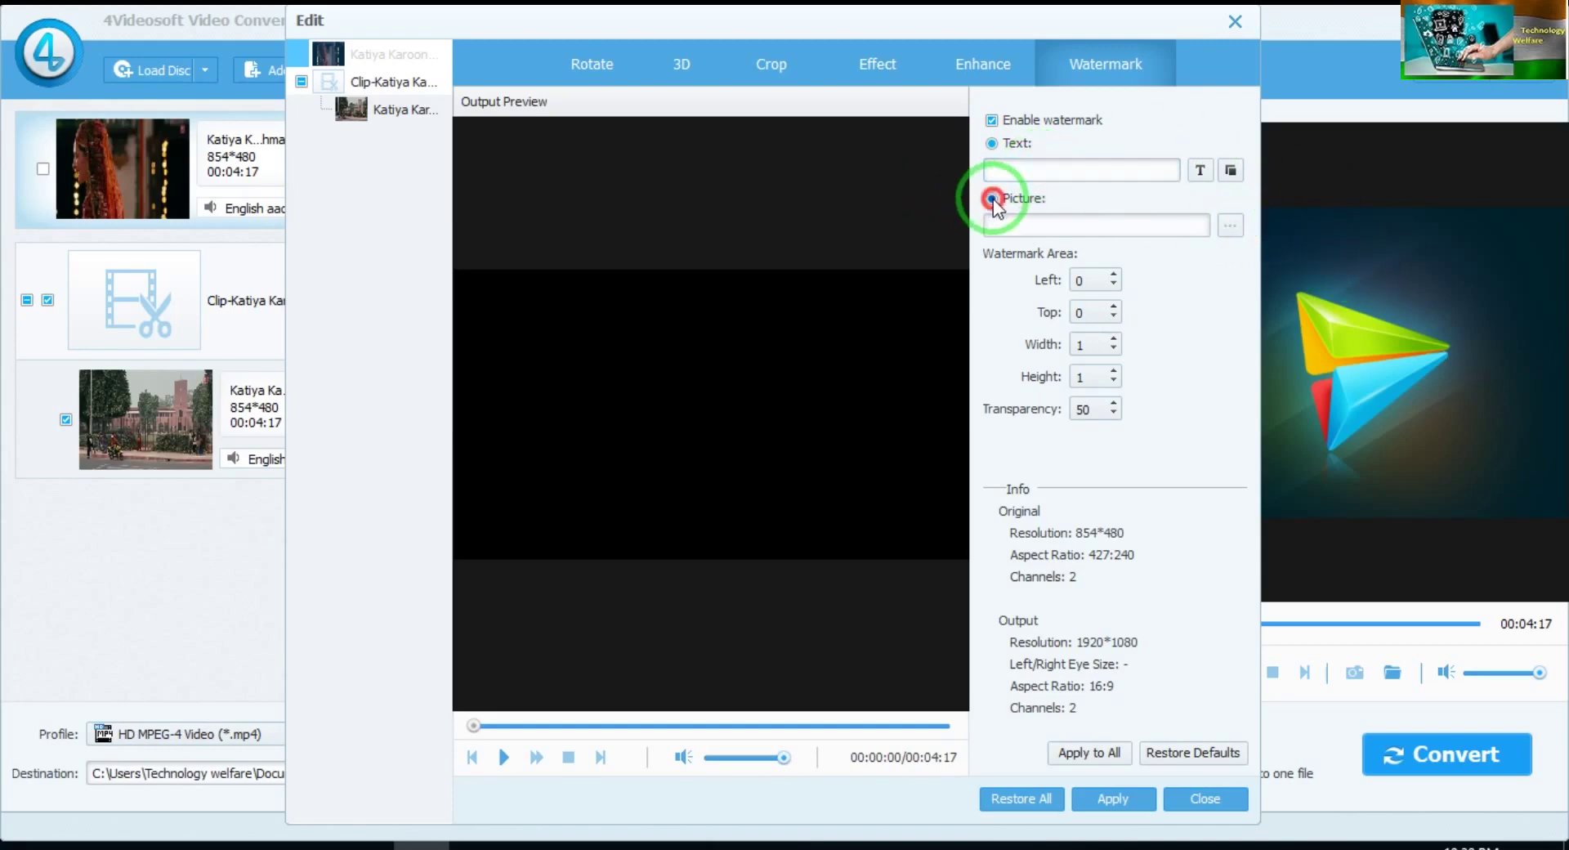
pyautogui.click(1230, 225)
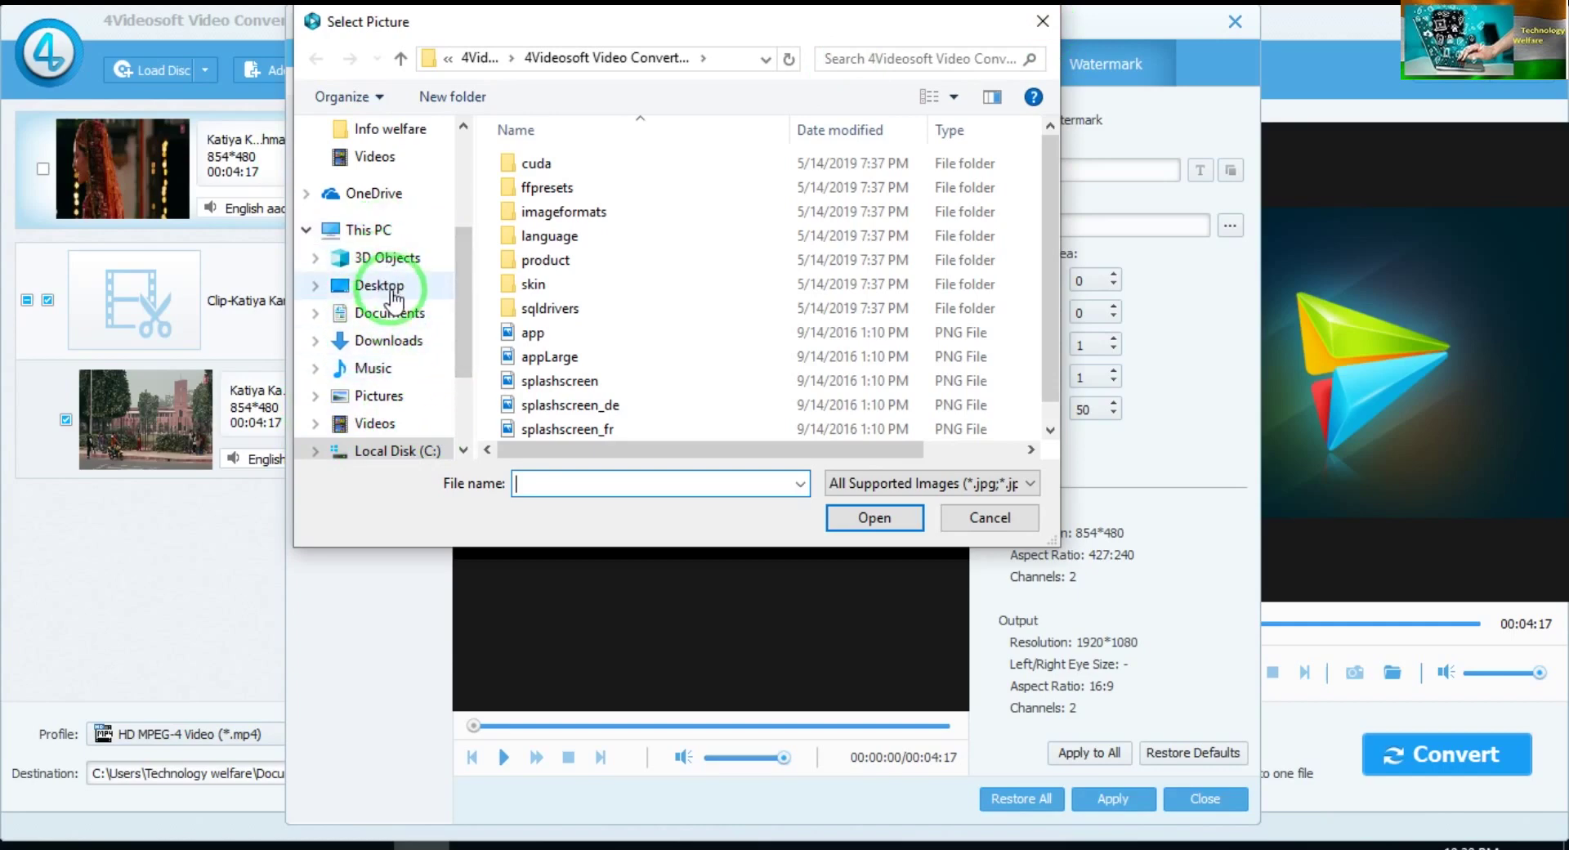
pyautogui.click(376, 135)
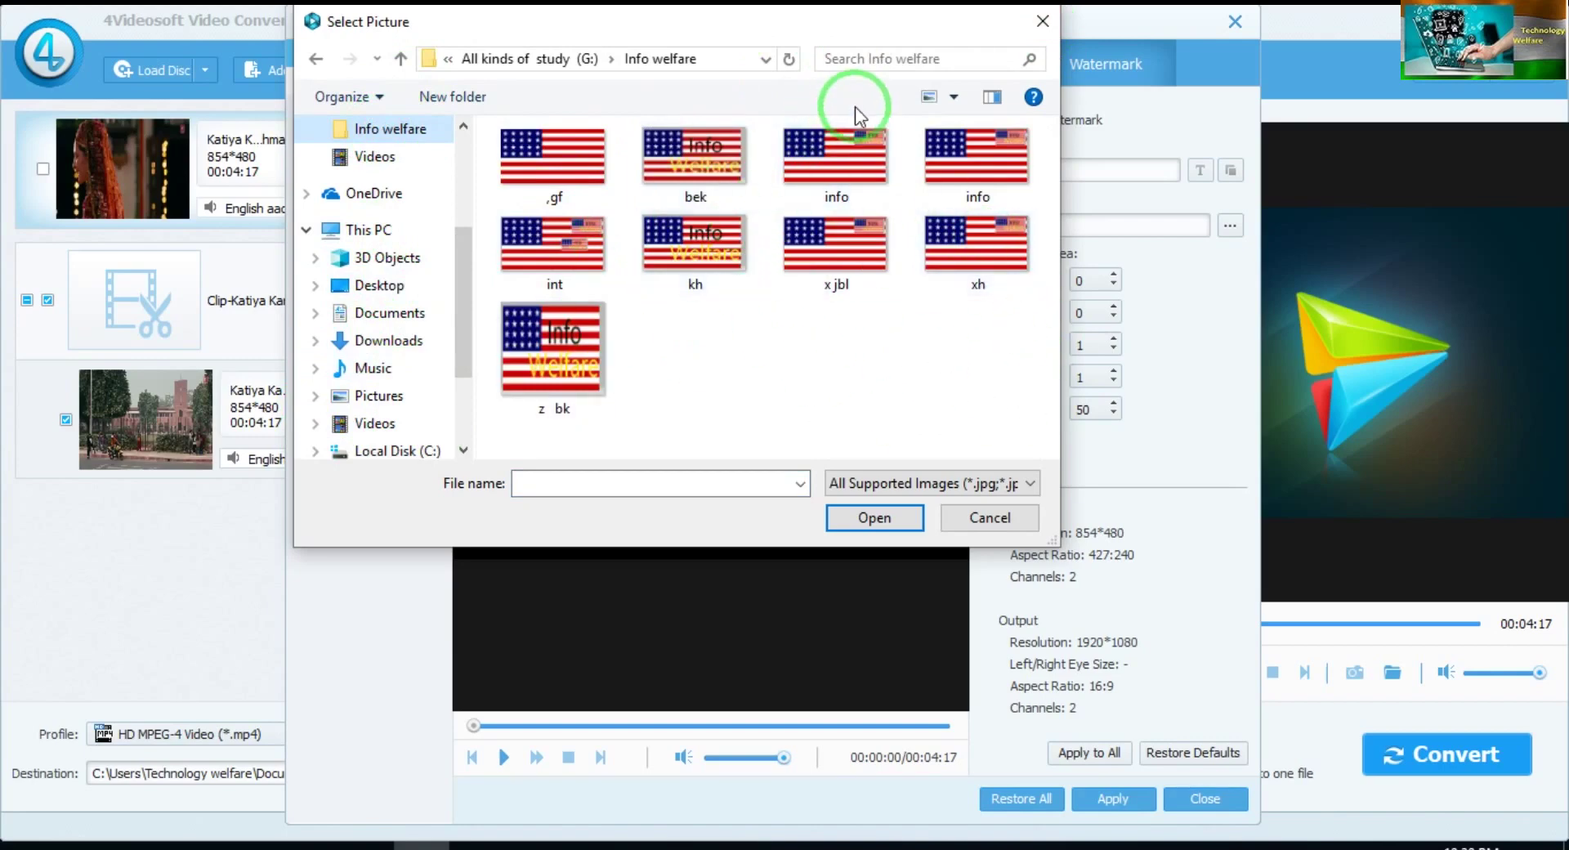
pyautogui.click(654, 143)
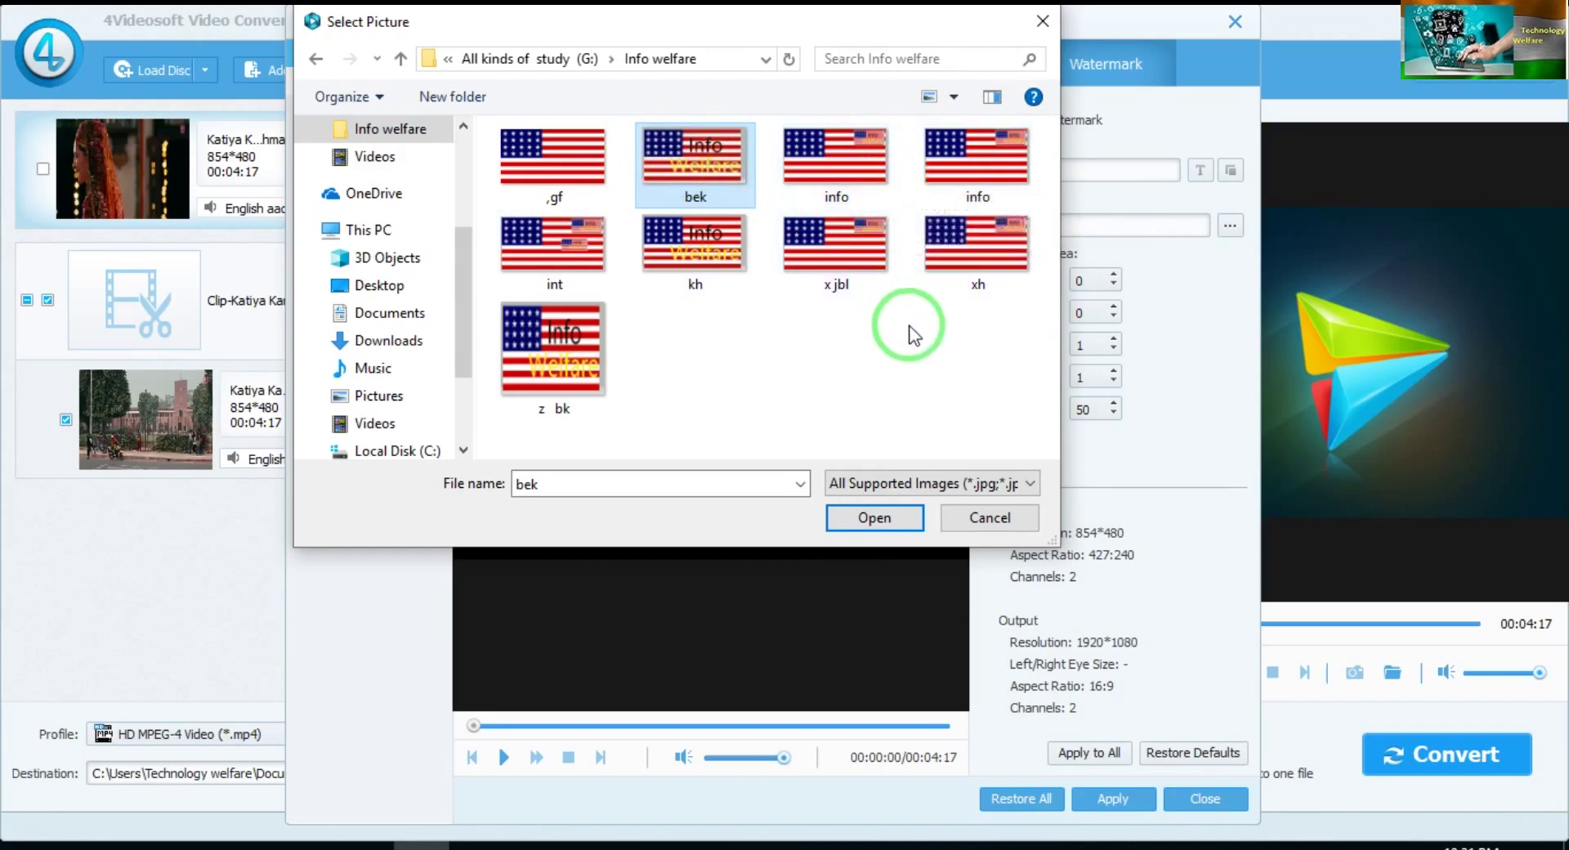
pyautogui.click(1011, 178)
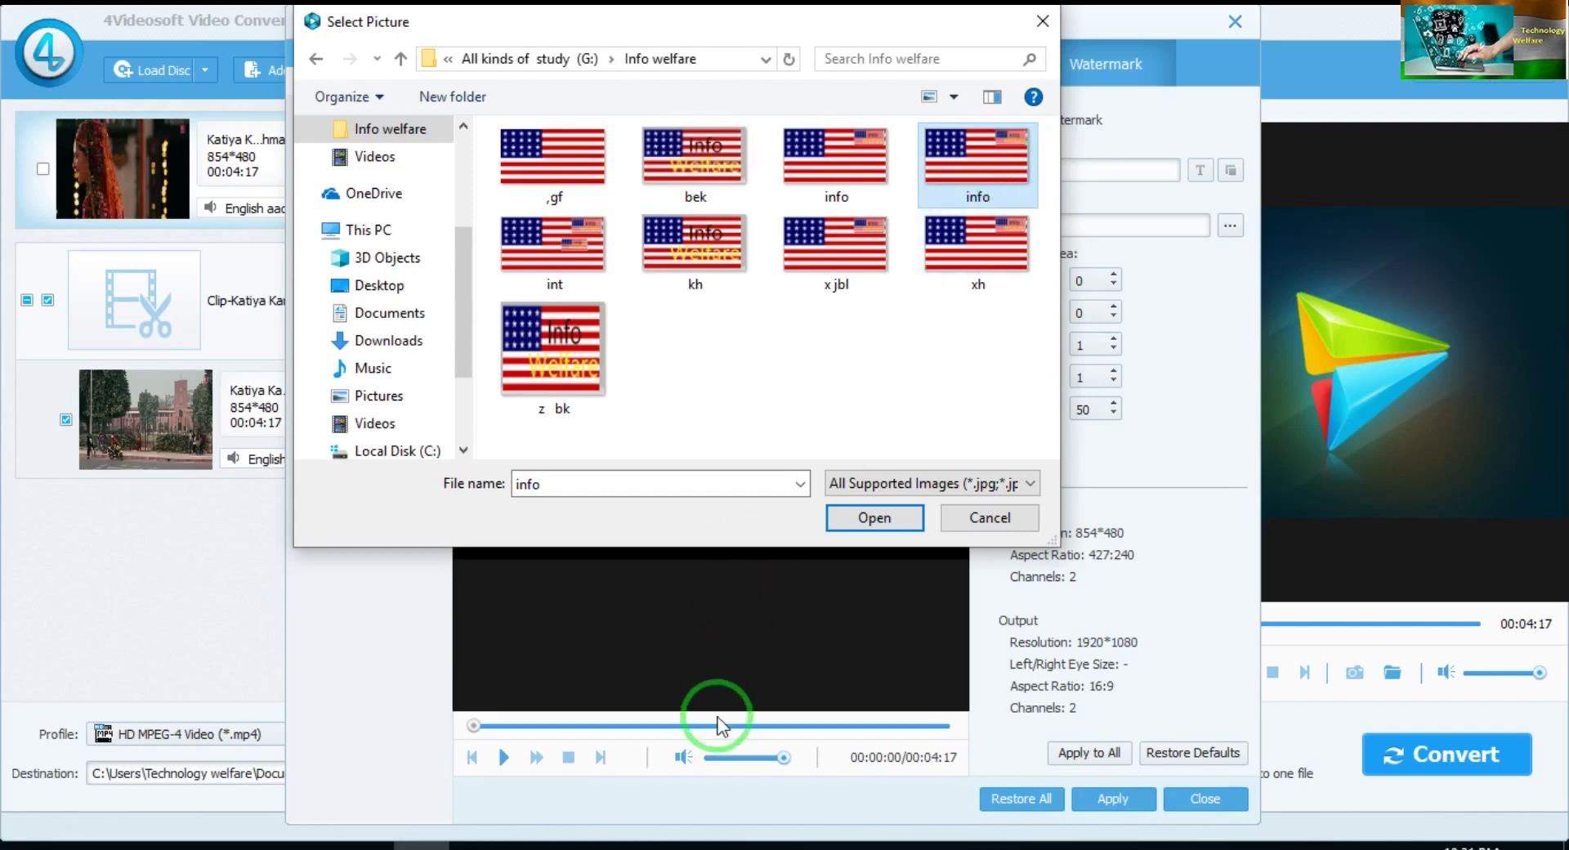
pyautogui.click(873, 518)
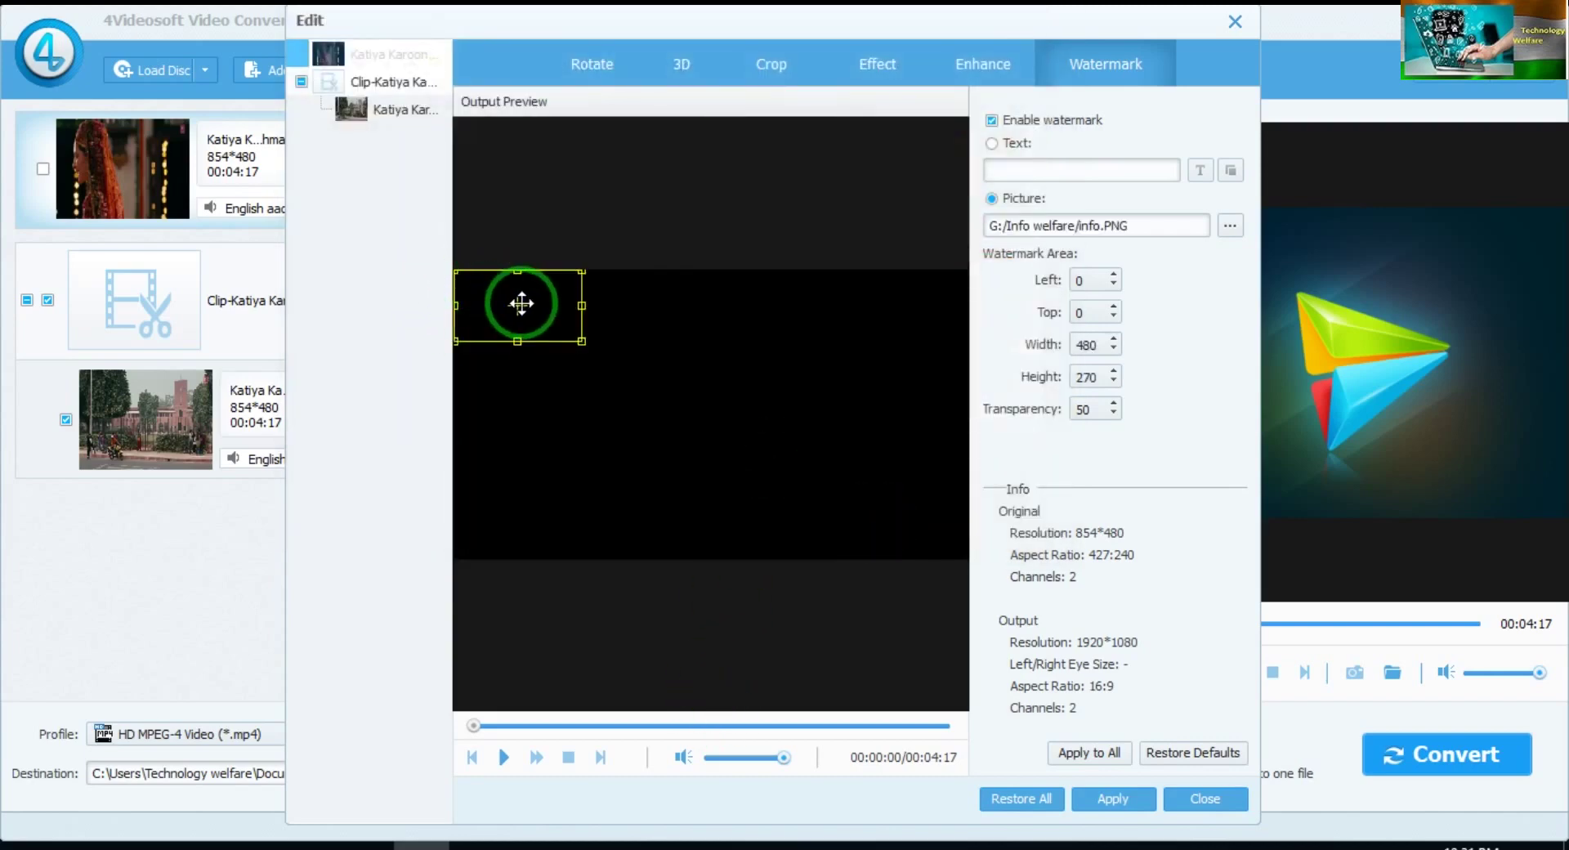
# - Shrink the watermark to about 291 × 167 in the video frame's upper-right corner and apply the watermark settings to all items
pyautogui.moveTo(521, 303); pyautogui.dragTo(925, 296)
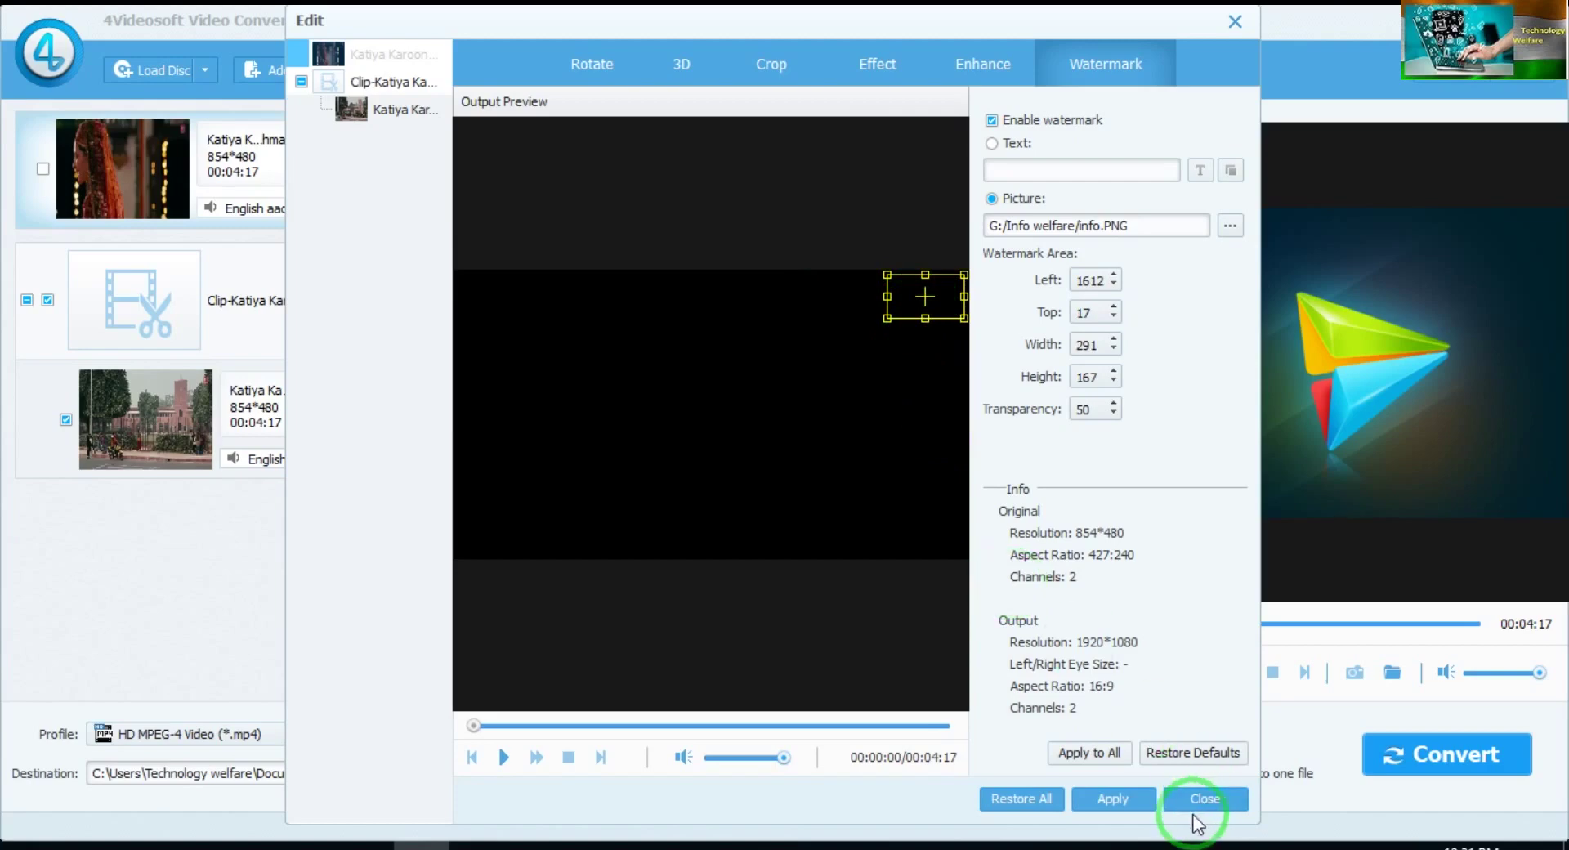
pyautogui.click(992, 144)
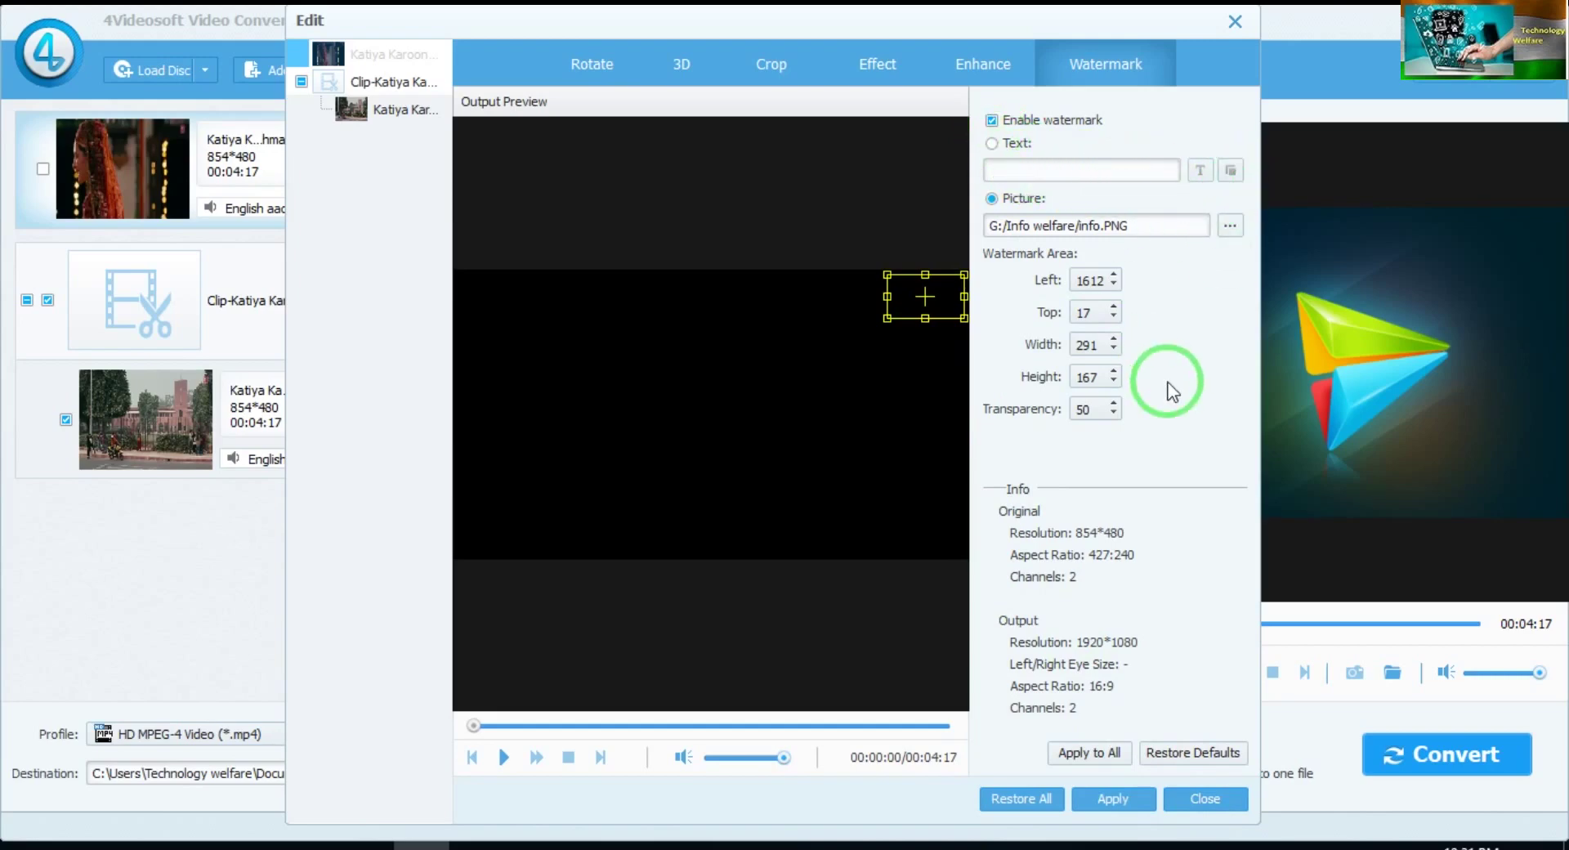
pyautogui.click(1073, 756)
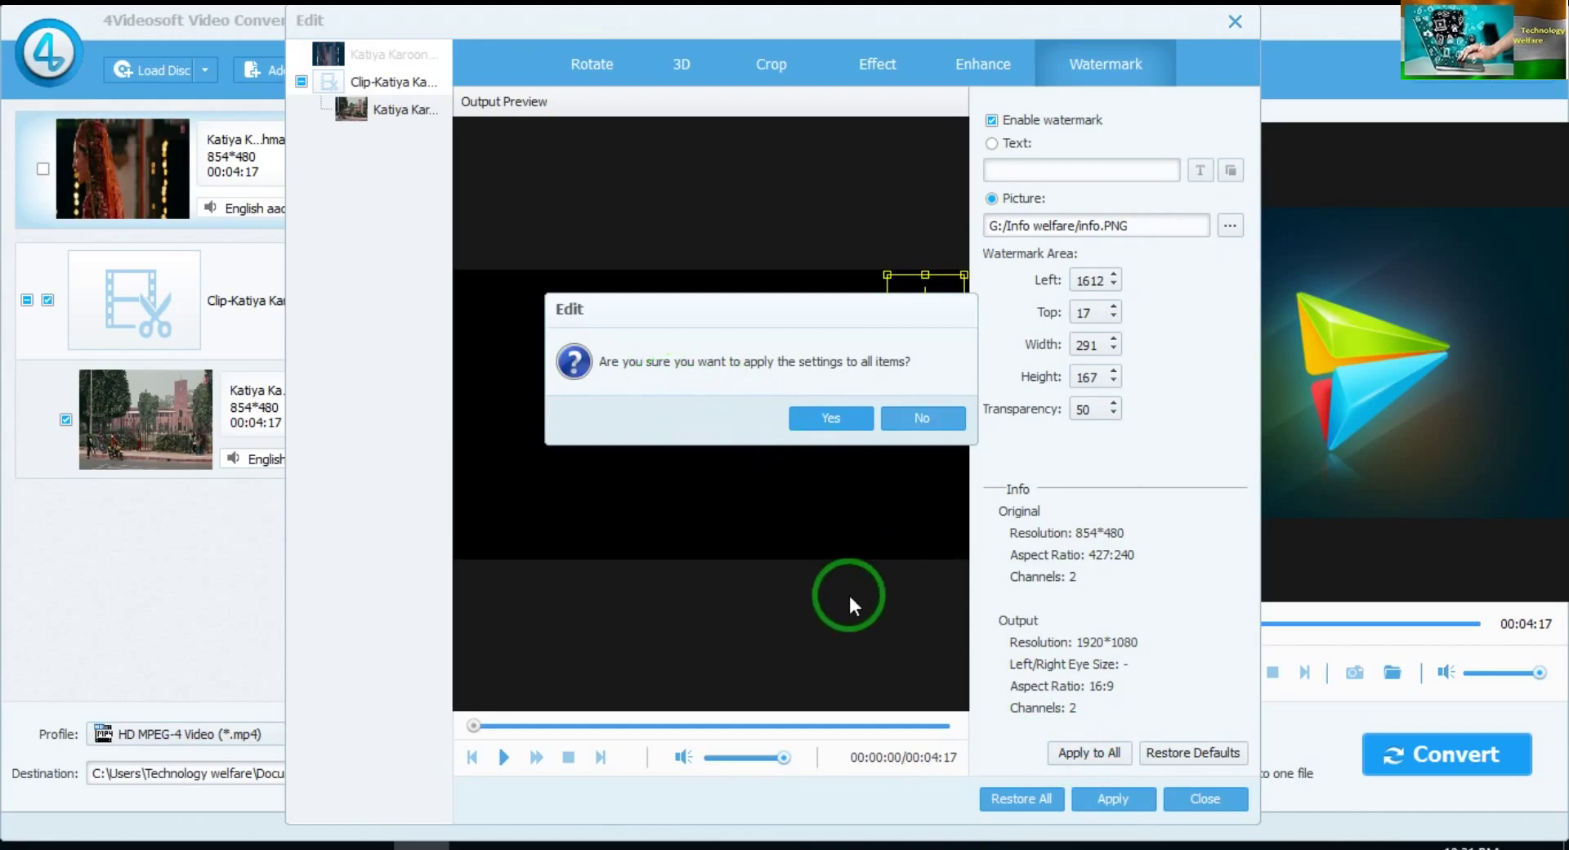
pyautogui.click(829, 420)
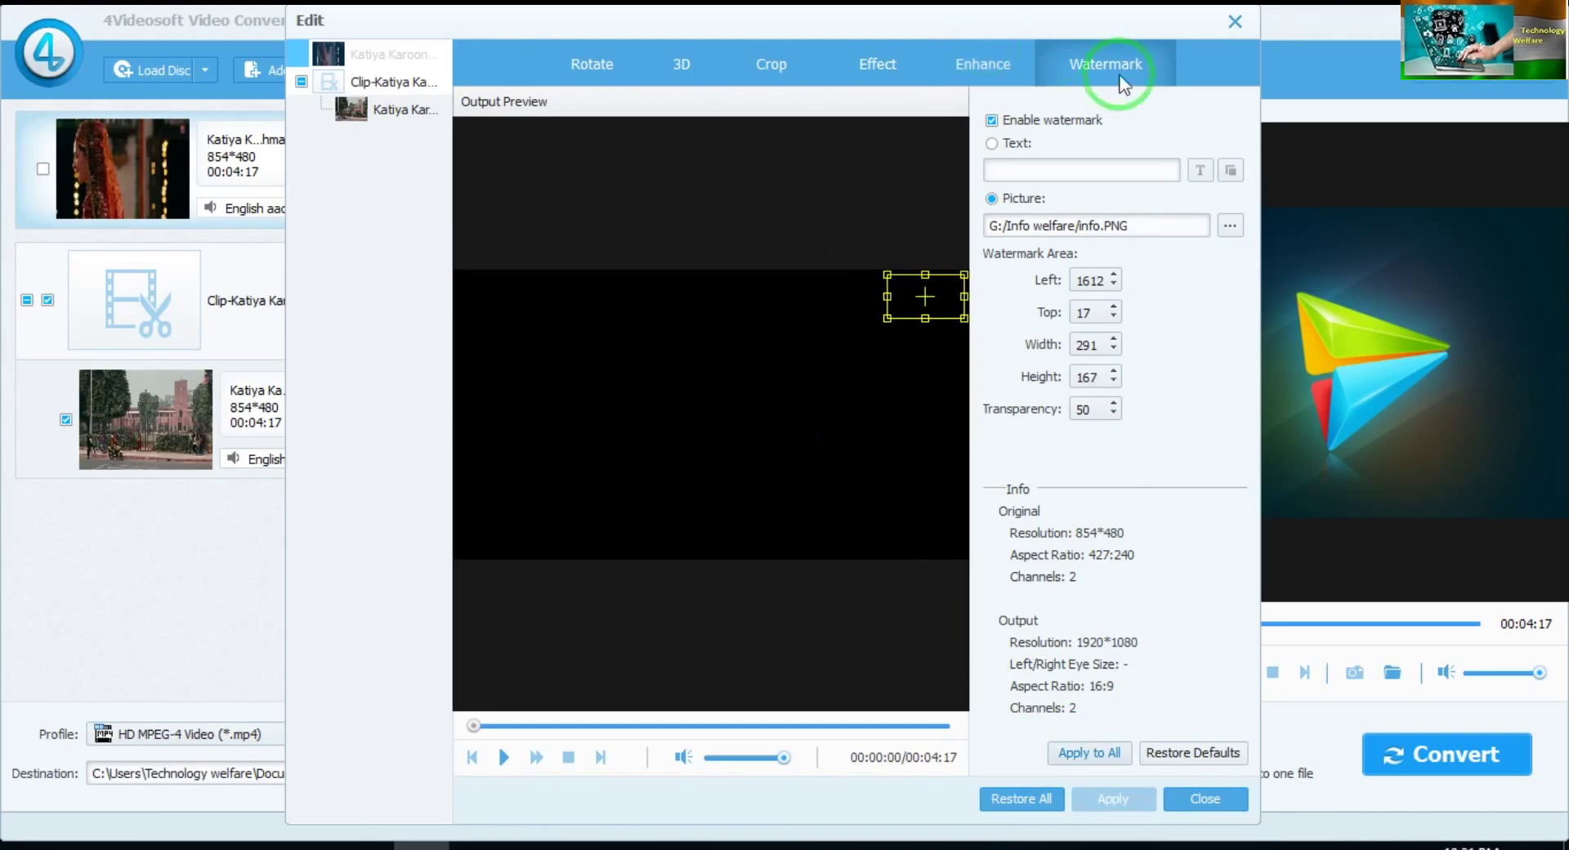
pyautogui.click(1194, 800)
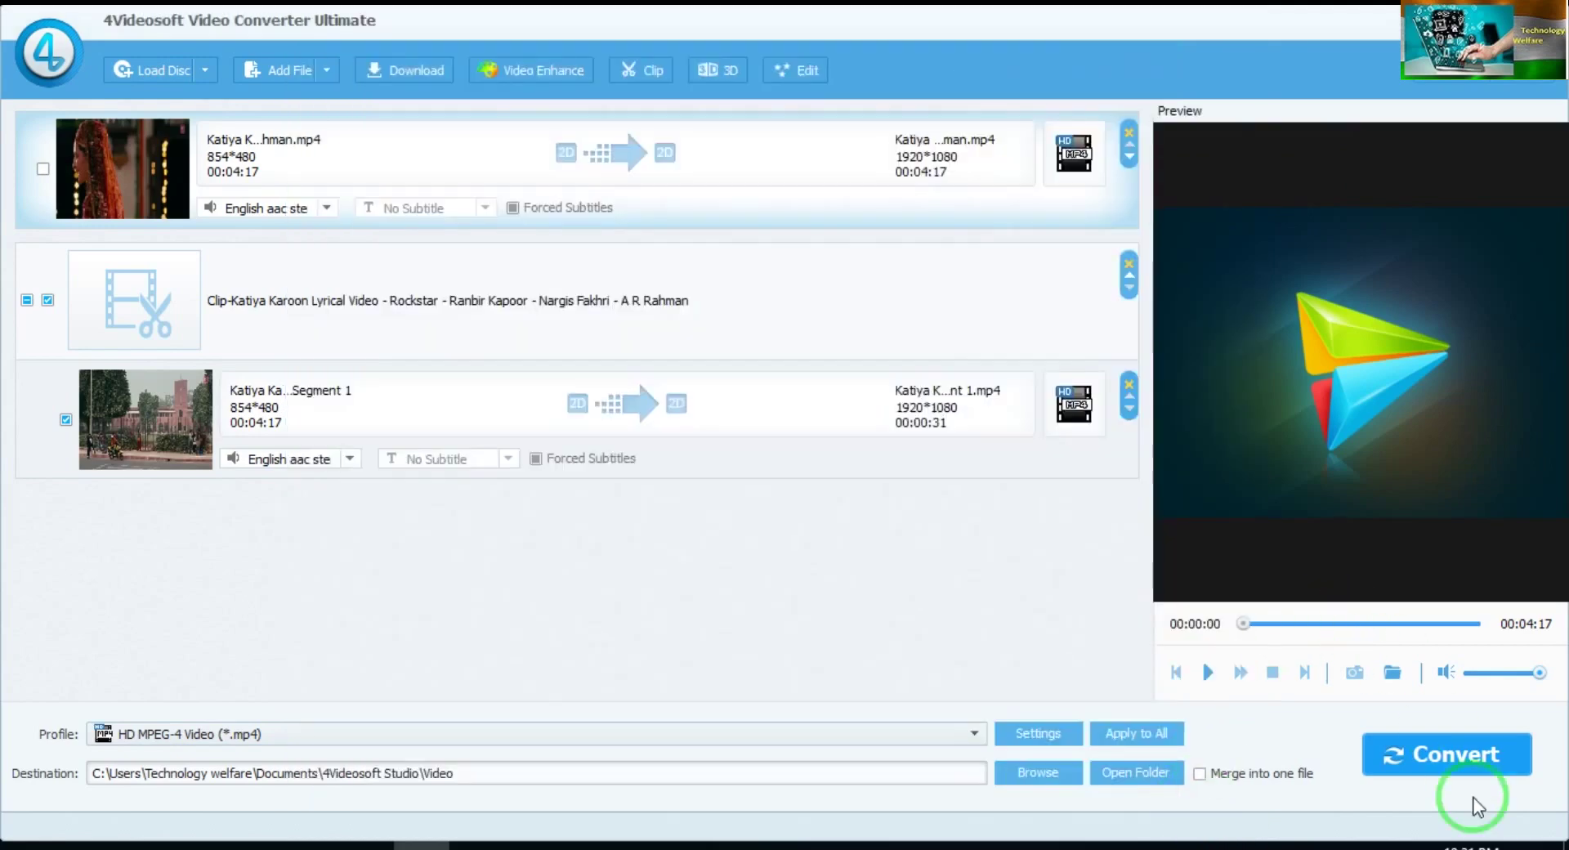
# - Convert the checked Segment 1 clip with the output folder set to open when done, and dismiss the completed conversion
pyautogui.click(1408, 760)
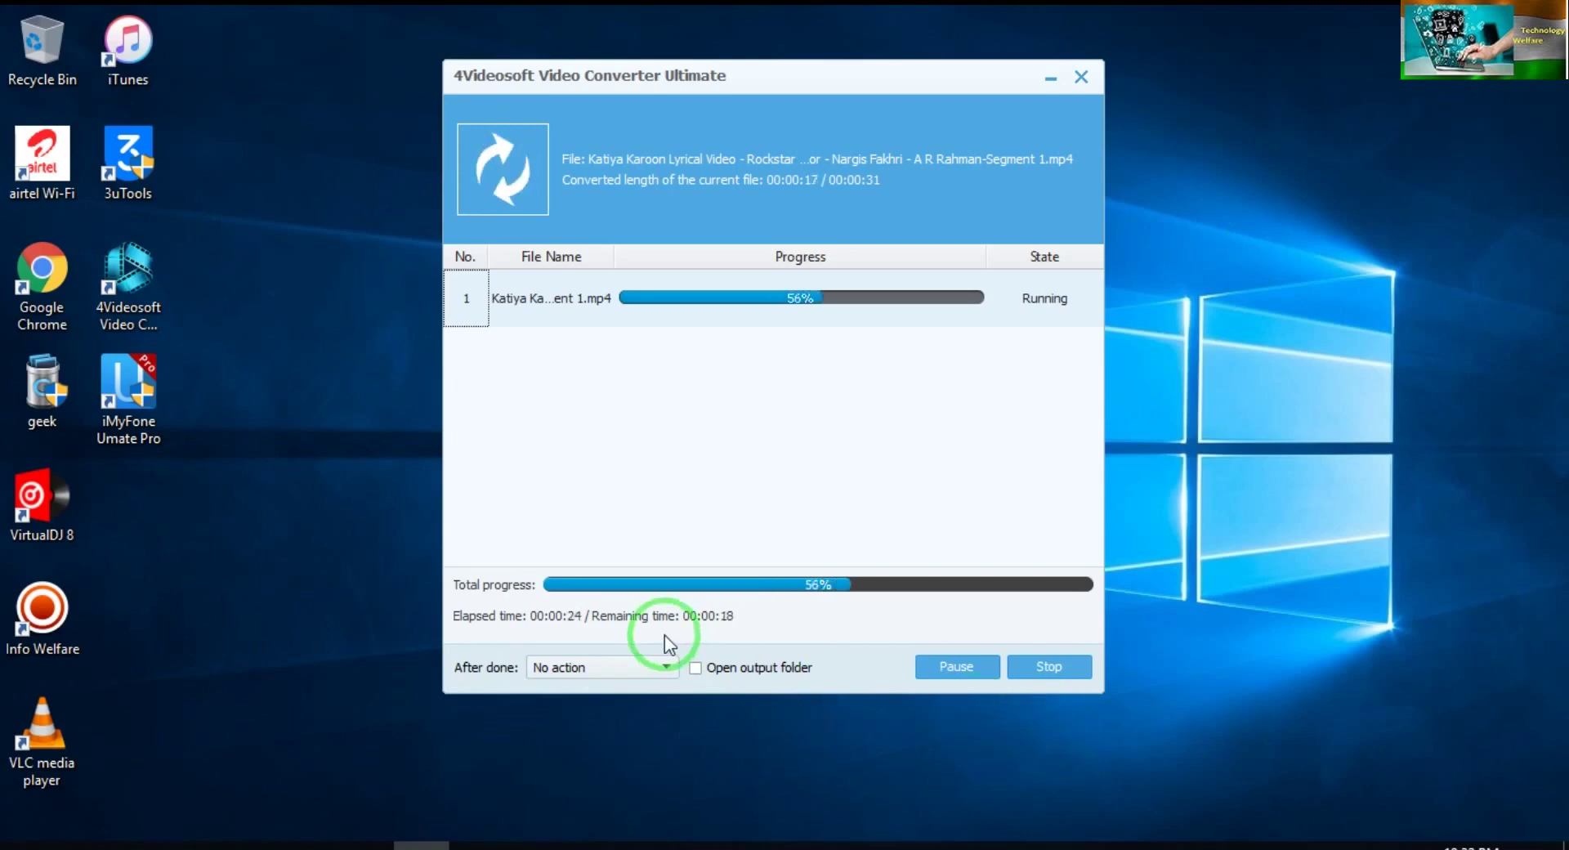
pyautogui.click(716, 670)
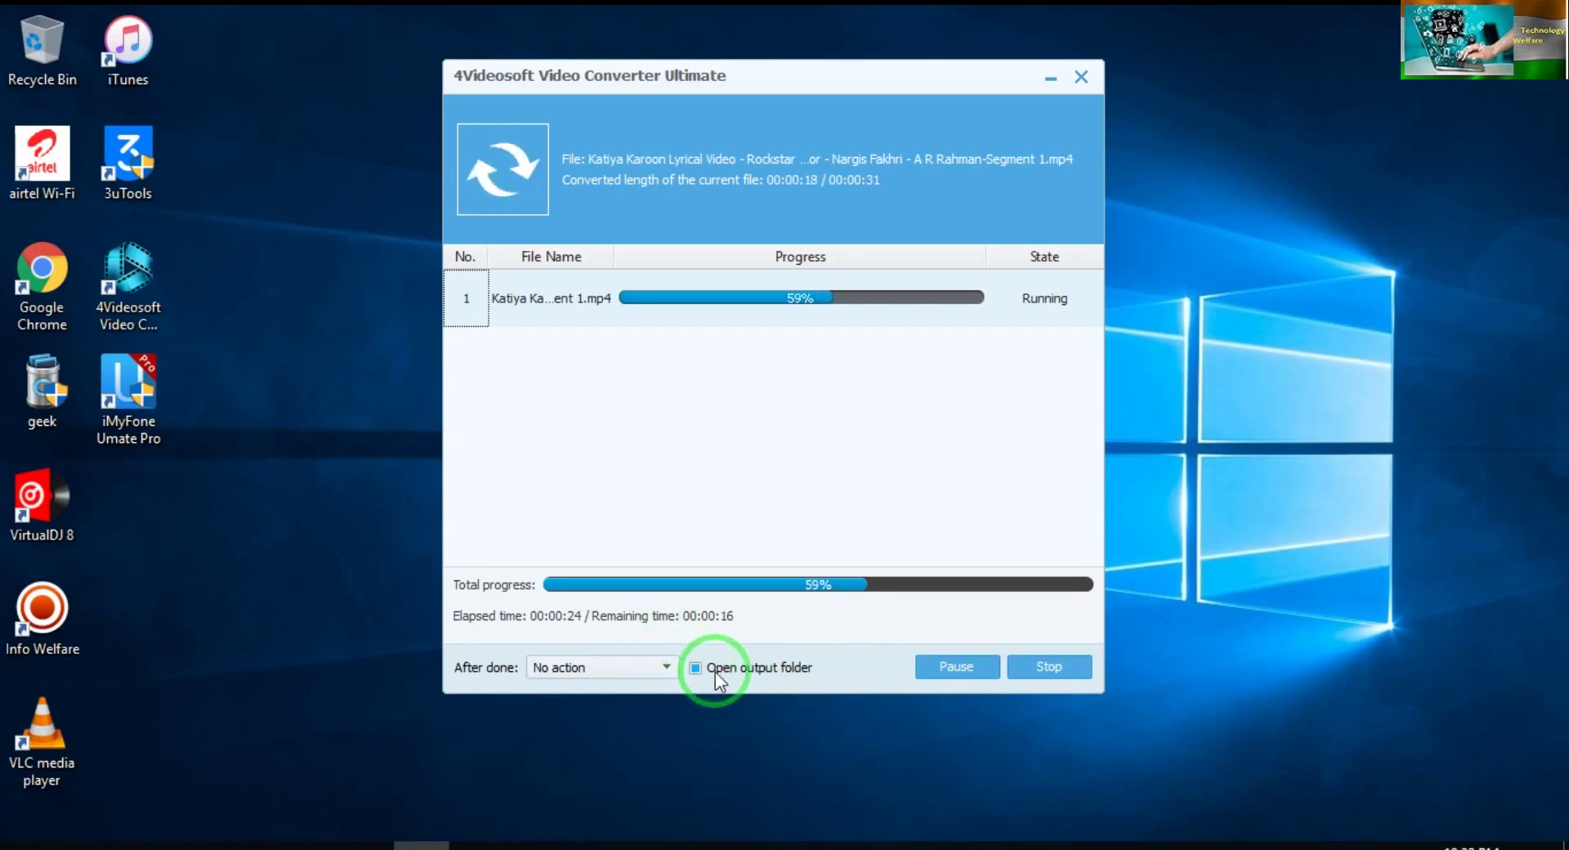
pyautogui.click(769, 670)
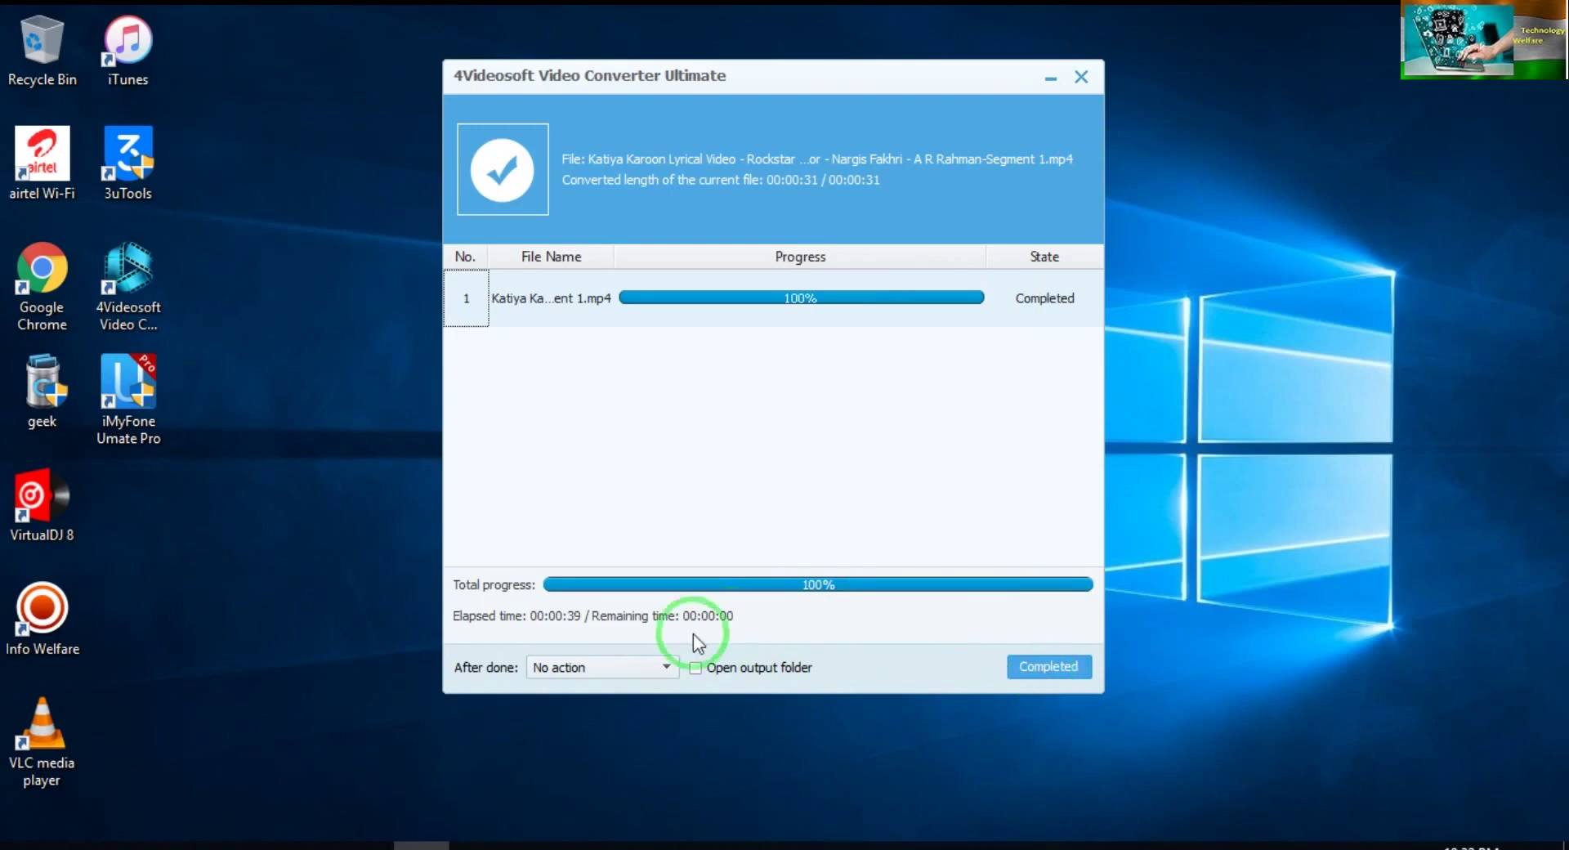
pyautogui.click(724, 667)
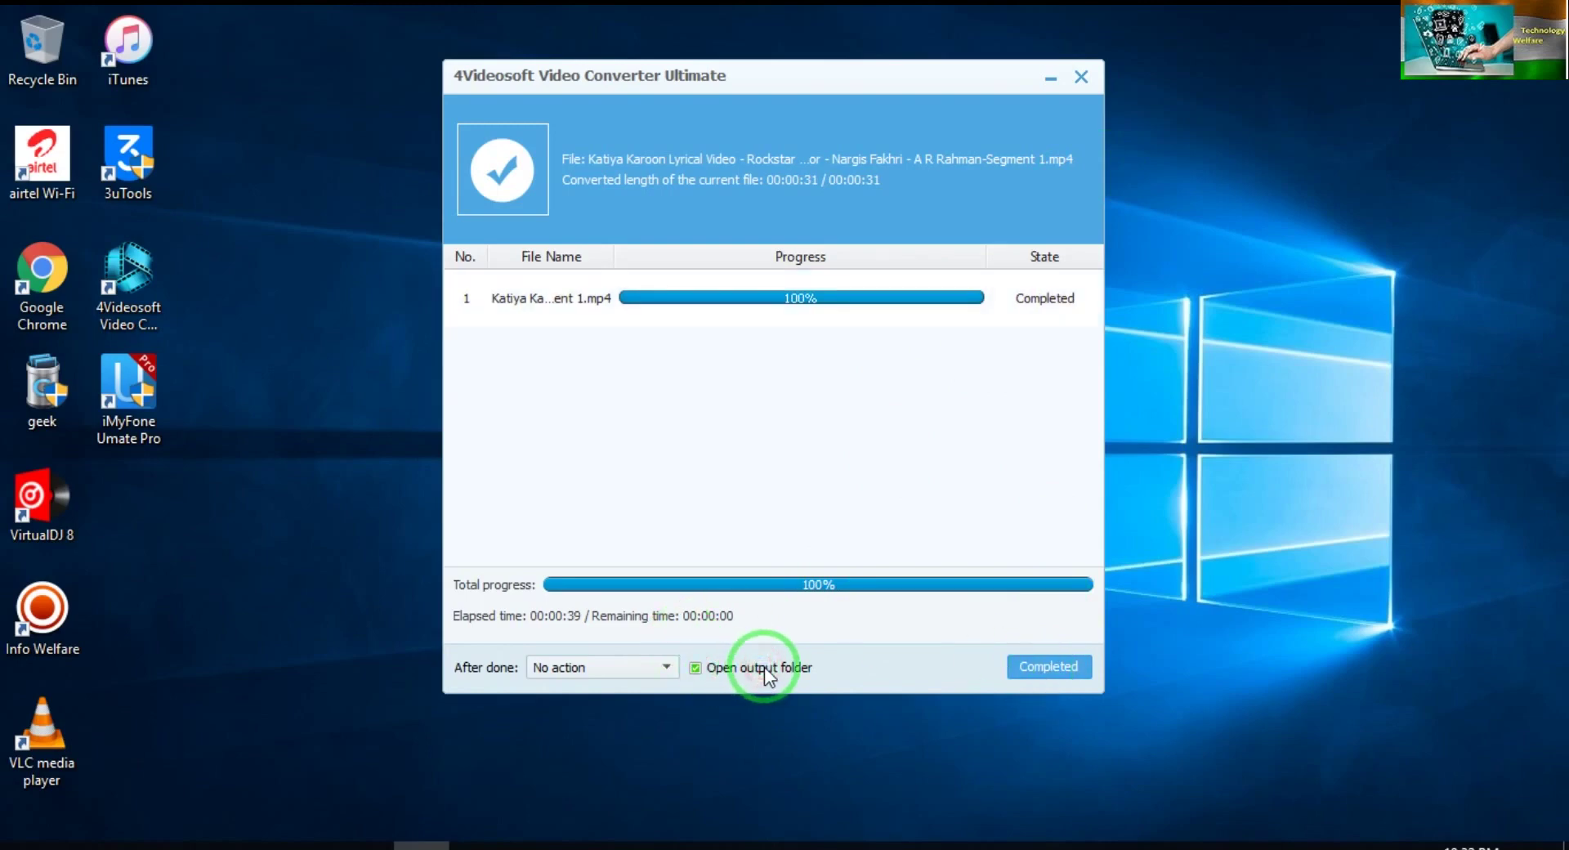
pyautogui.click(1036, 665)
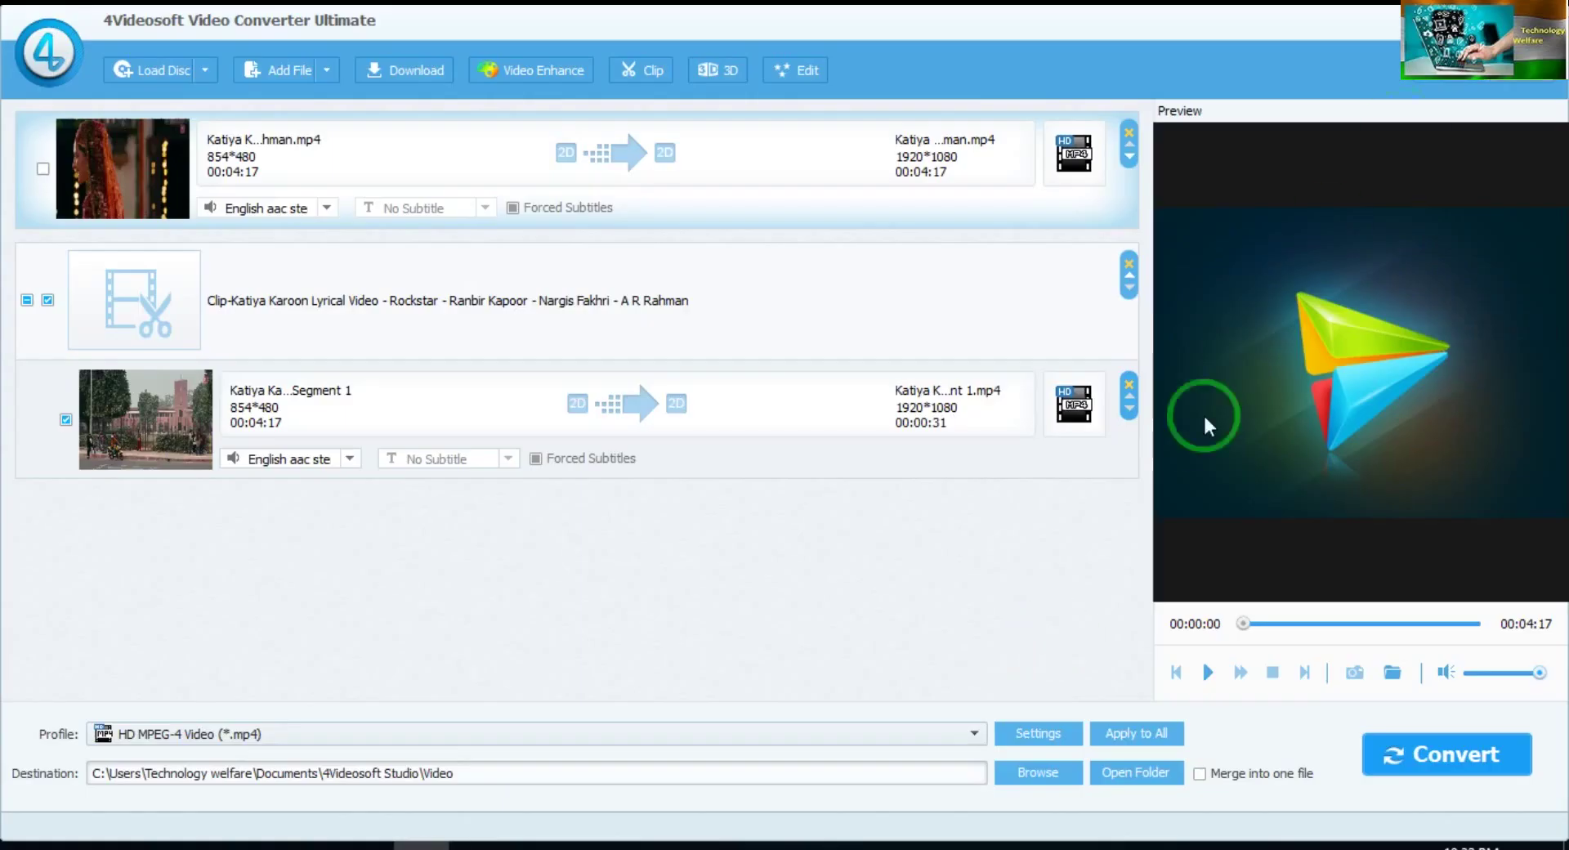
# - Open the conversion destination folder and select the converted Segment 1 MP4 file
pyautogui.click(1127, 777)
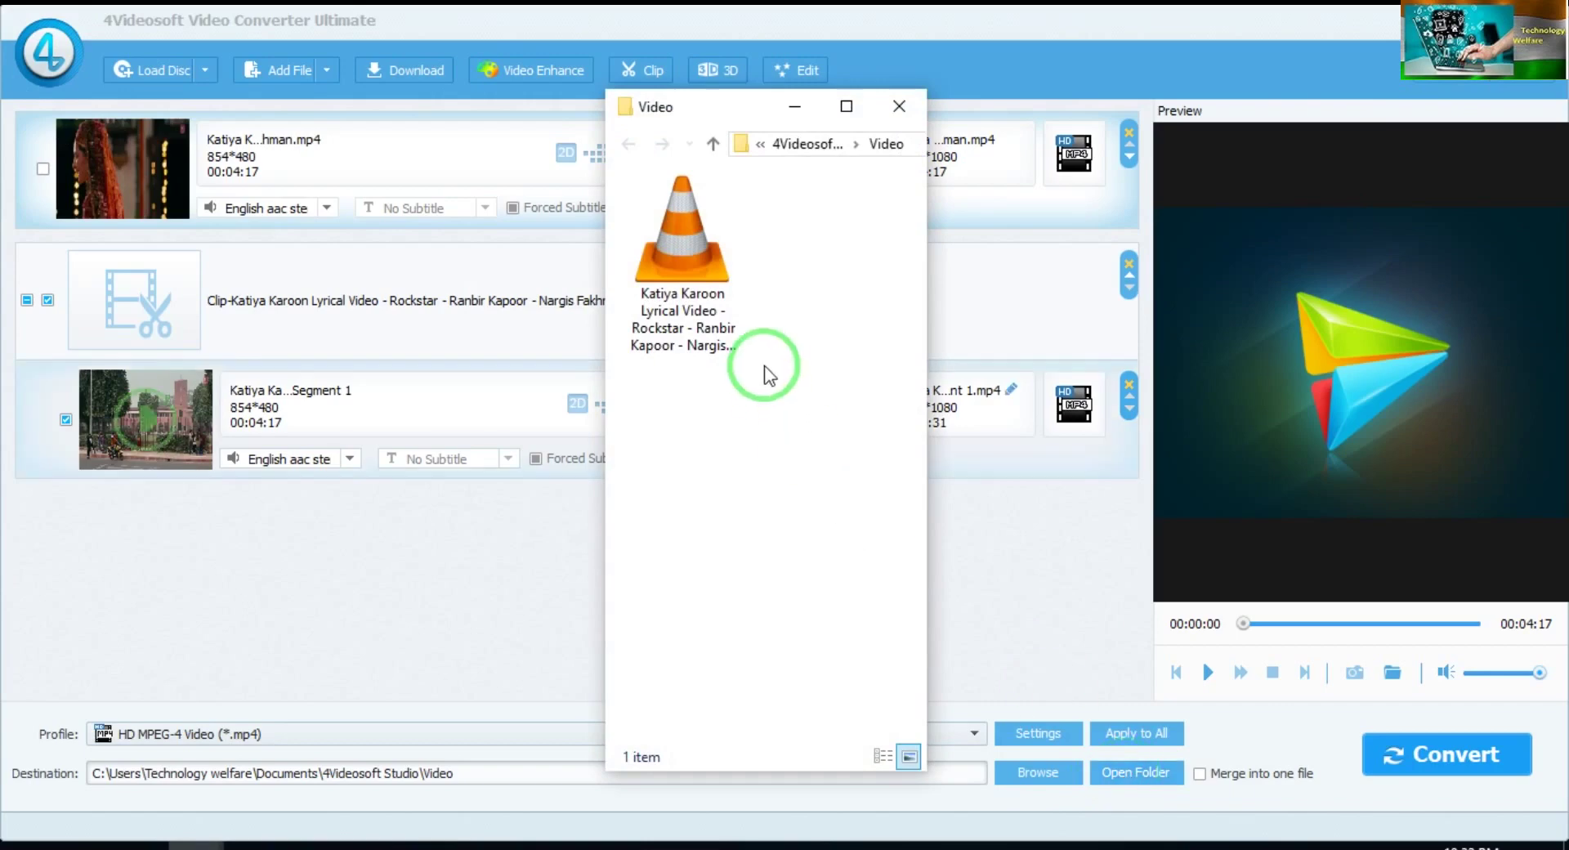
pyautogui.click(675, 274)
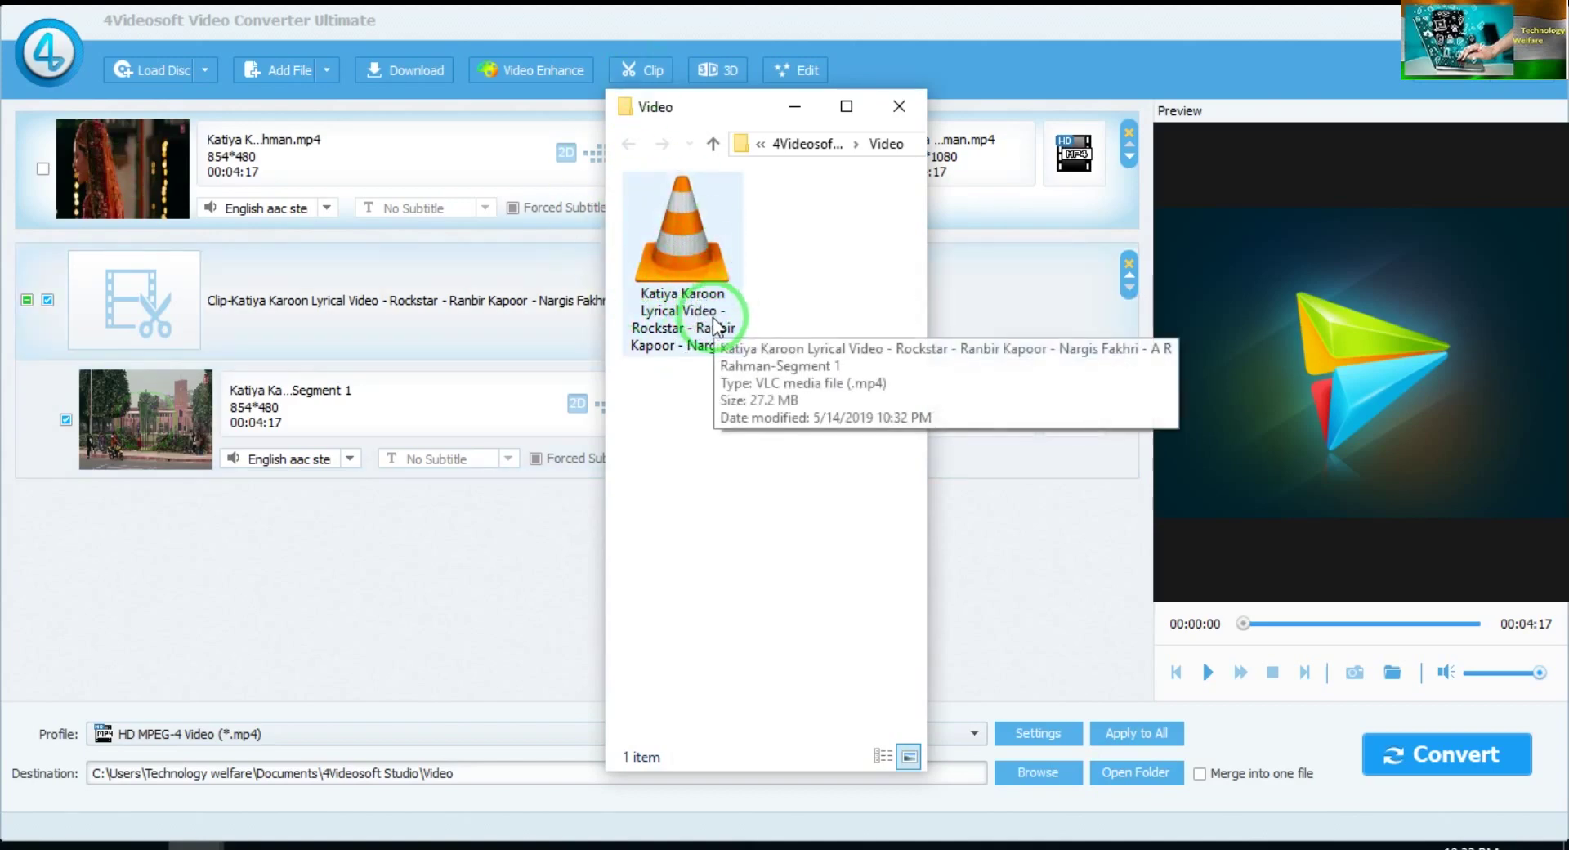
# - Play the converted Segment 1 clip in VLC, inspect its watermark in windowed and full-screen view, and close the player
pyautogui.click(681, 273)
pyautogui.doubleClick(681, 268)
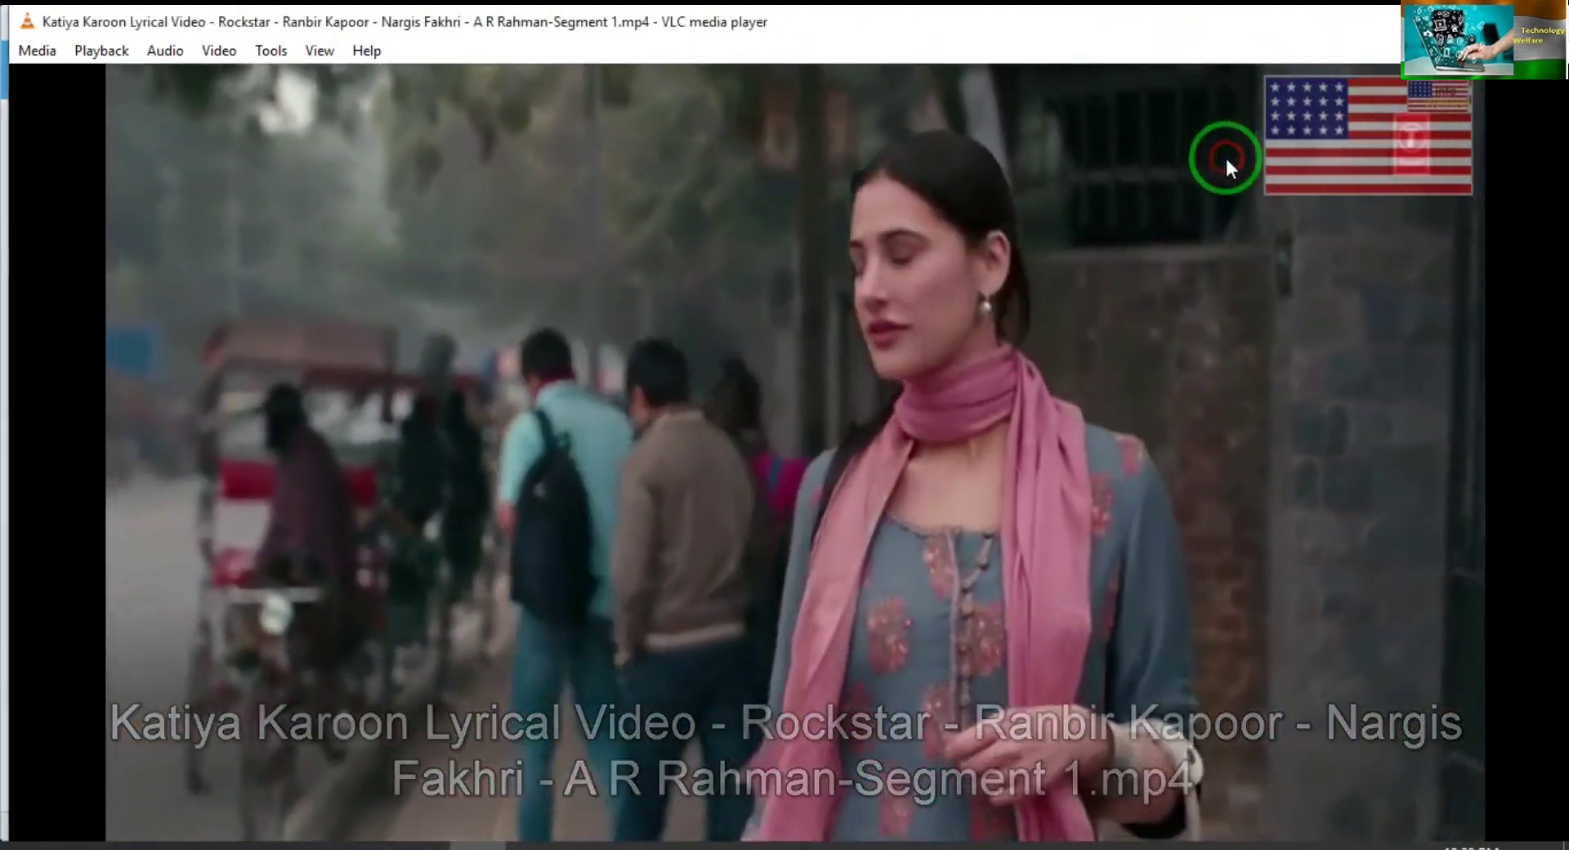
pyautogui.click(1226, 161)
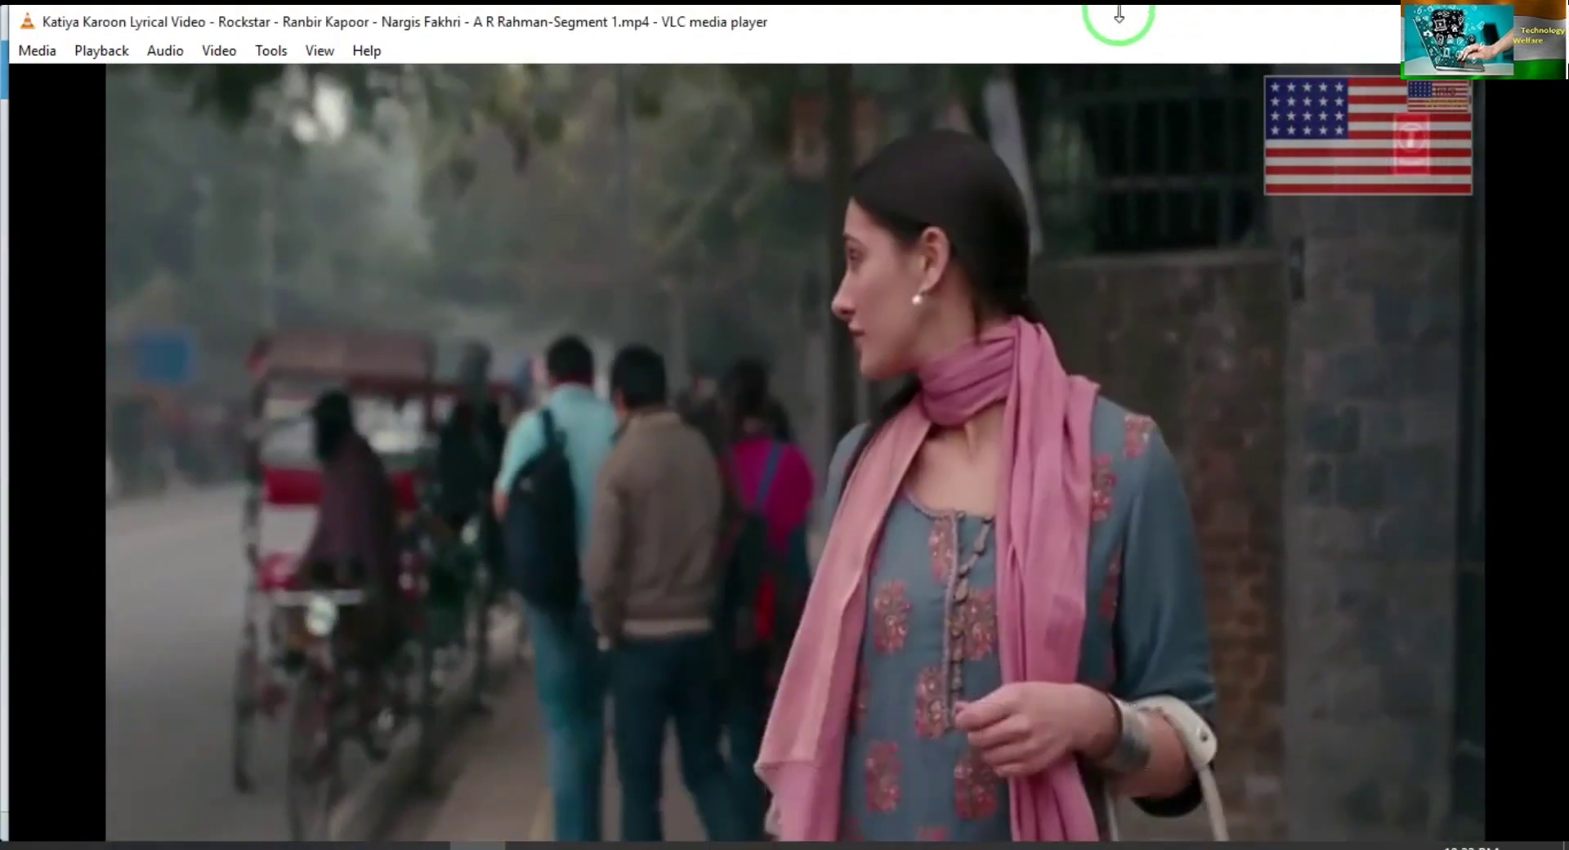
pyautogui.moveTo(1114, 19)
pyautogui.mouseDown()
pyautogui.moveTo(1073, 14)
pyautogui.moveTo(1096, 17)
pyautogui.mouseUp()
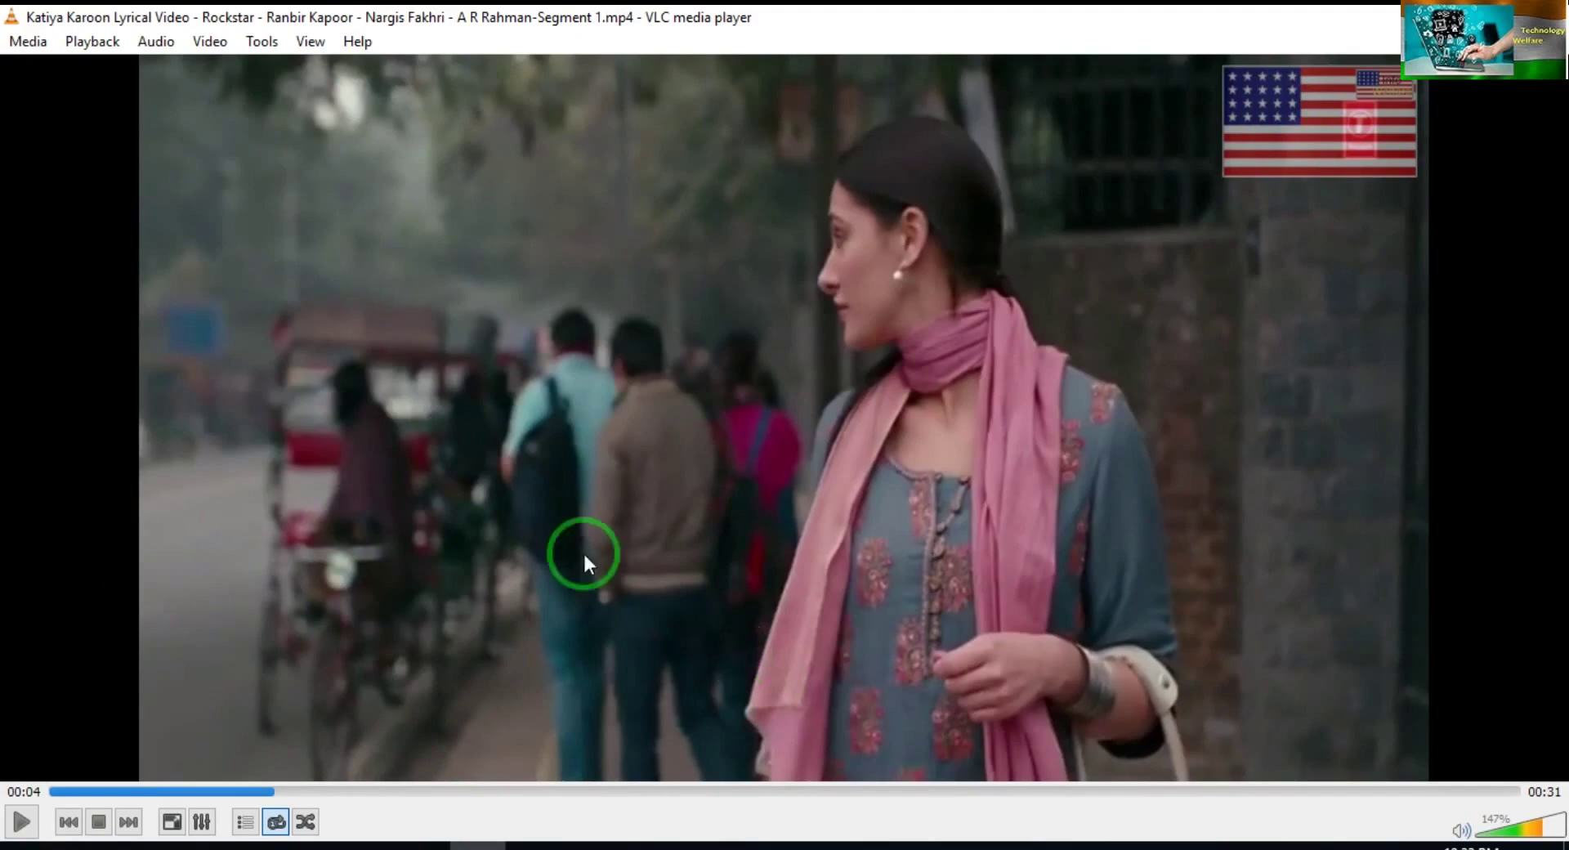
pyautogui.doubleClick(767, 375)
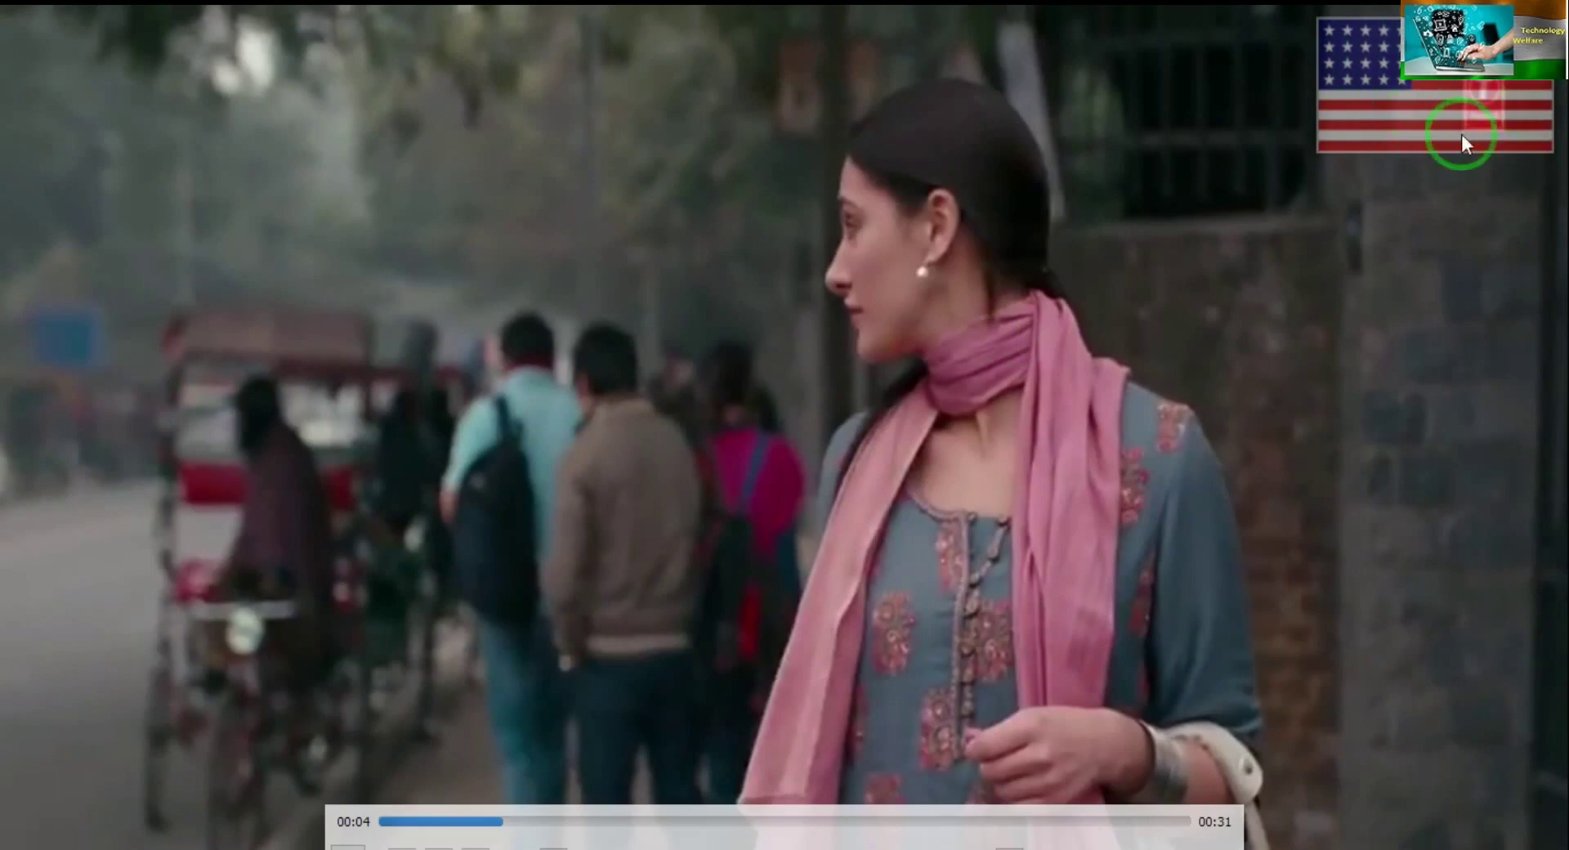
pyautogui.doubleClick(1140, 244)
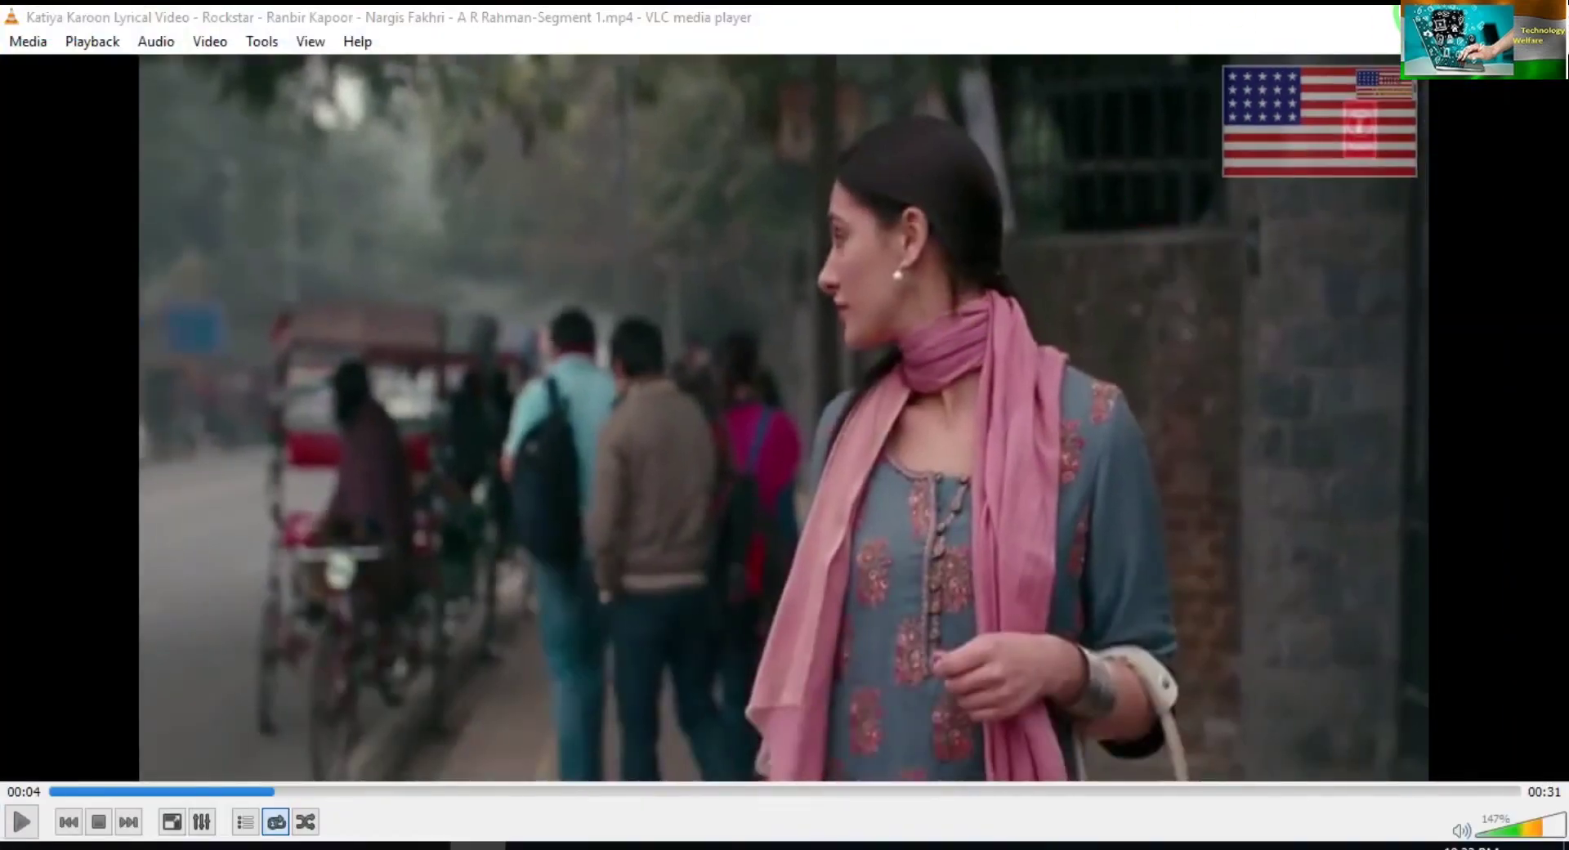
pyautogui.hotkey('ctrl', 'q')
pyautogui.click(1028, 585)
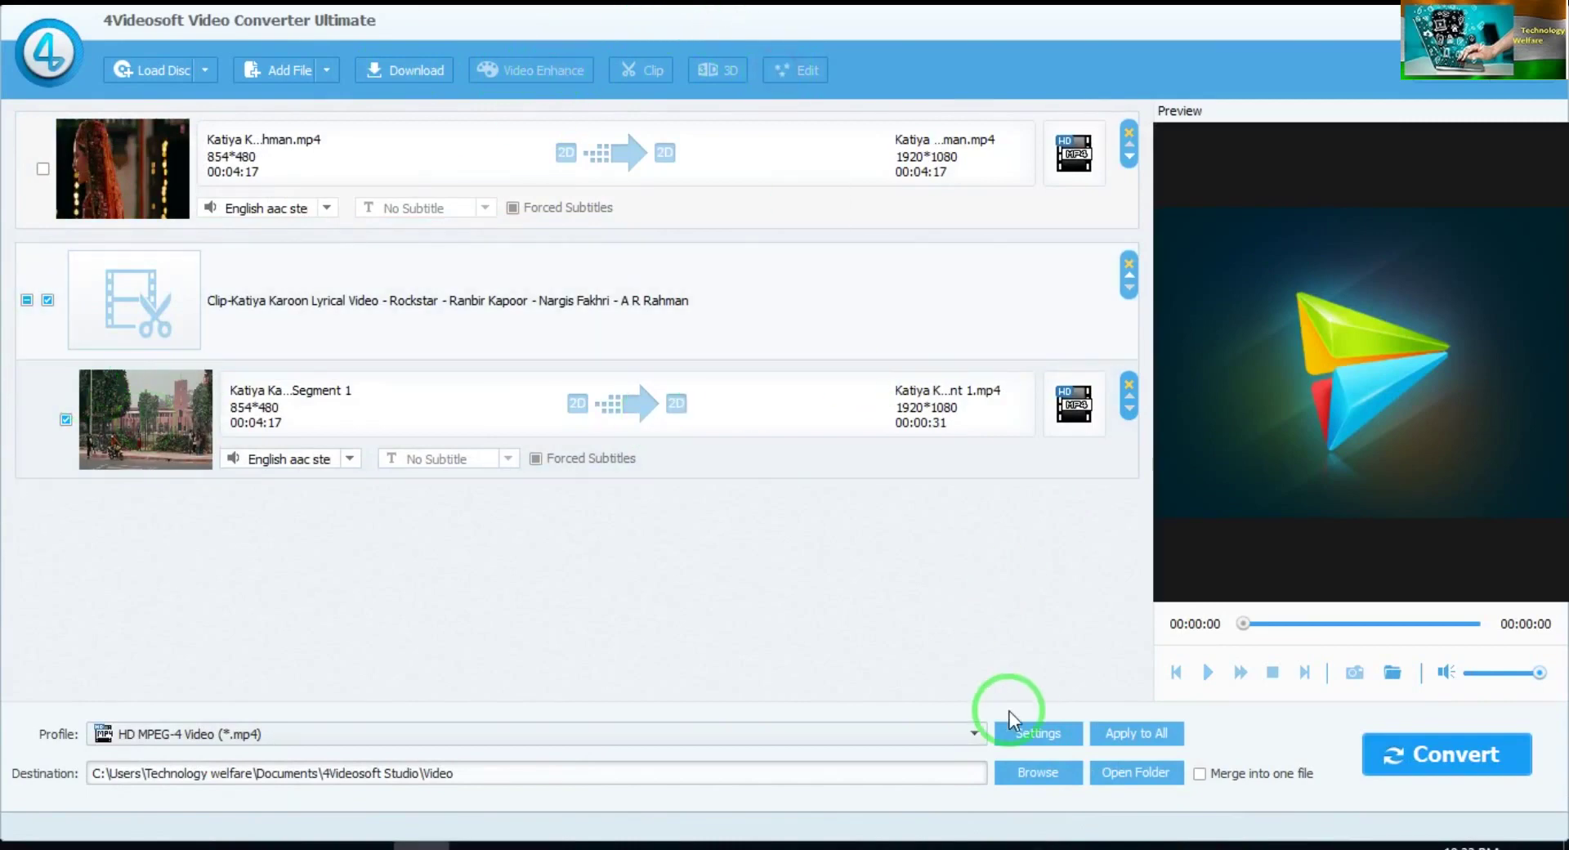
# - Include the full-length original video in the items marked for conversion and open its edit settings
pyautogui.click(679, 557)
pyautogui.click(283, 300)
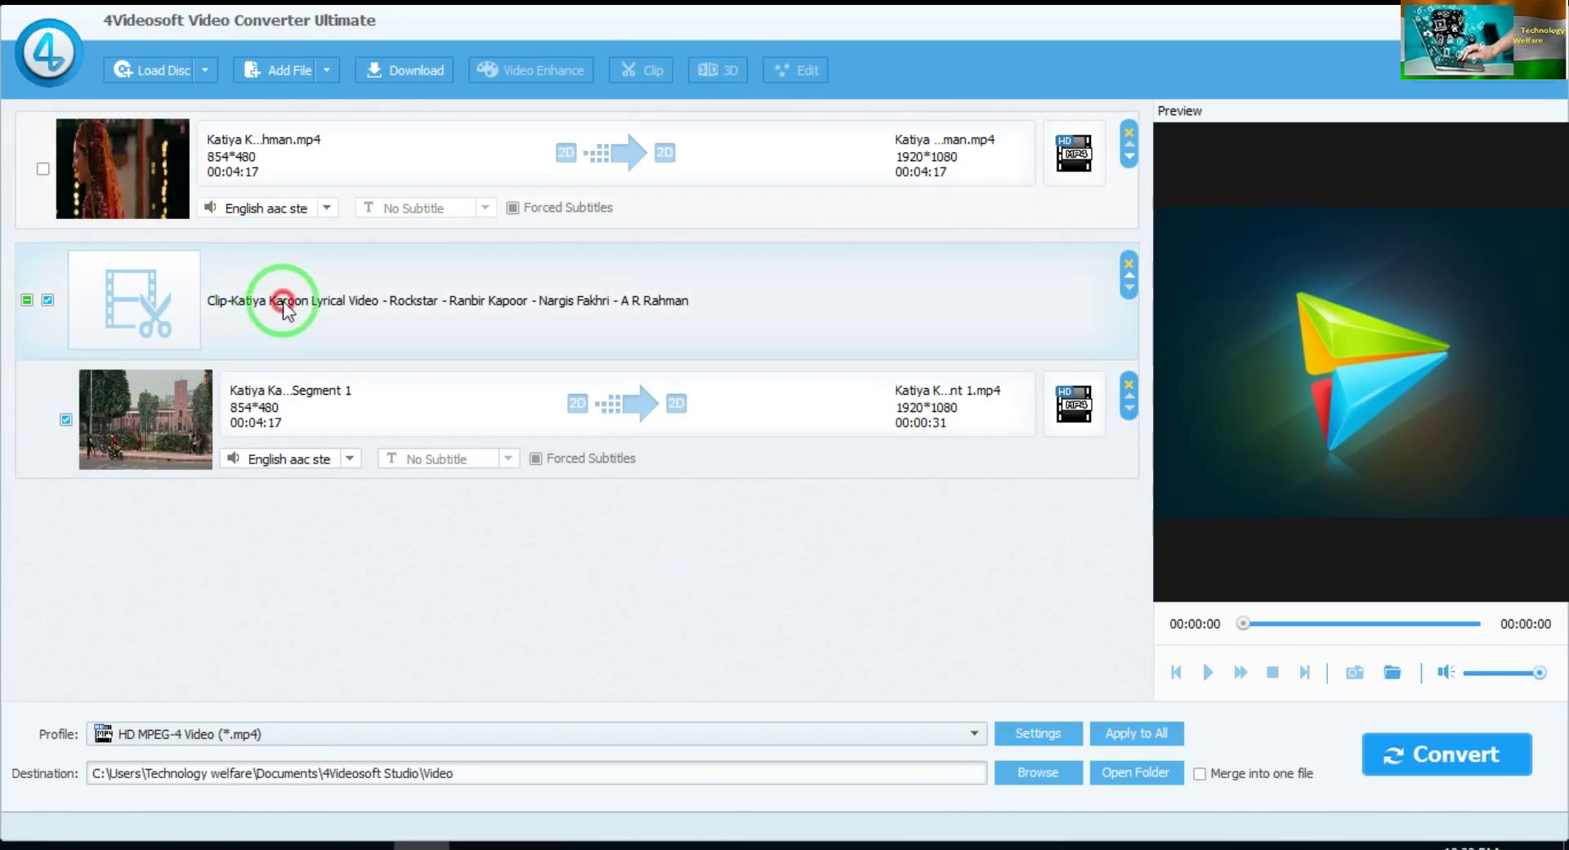
pyautogui.click(42, 169)
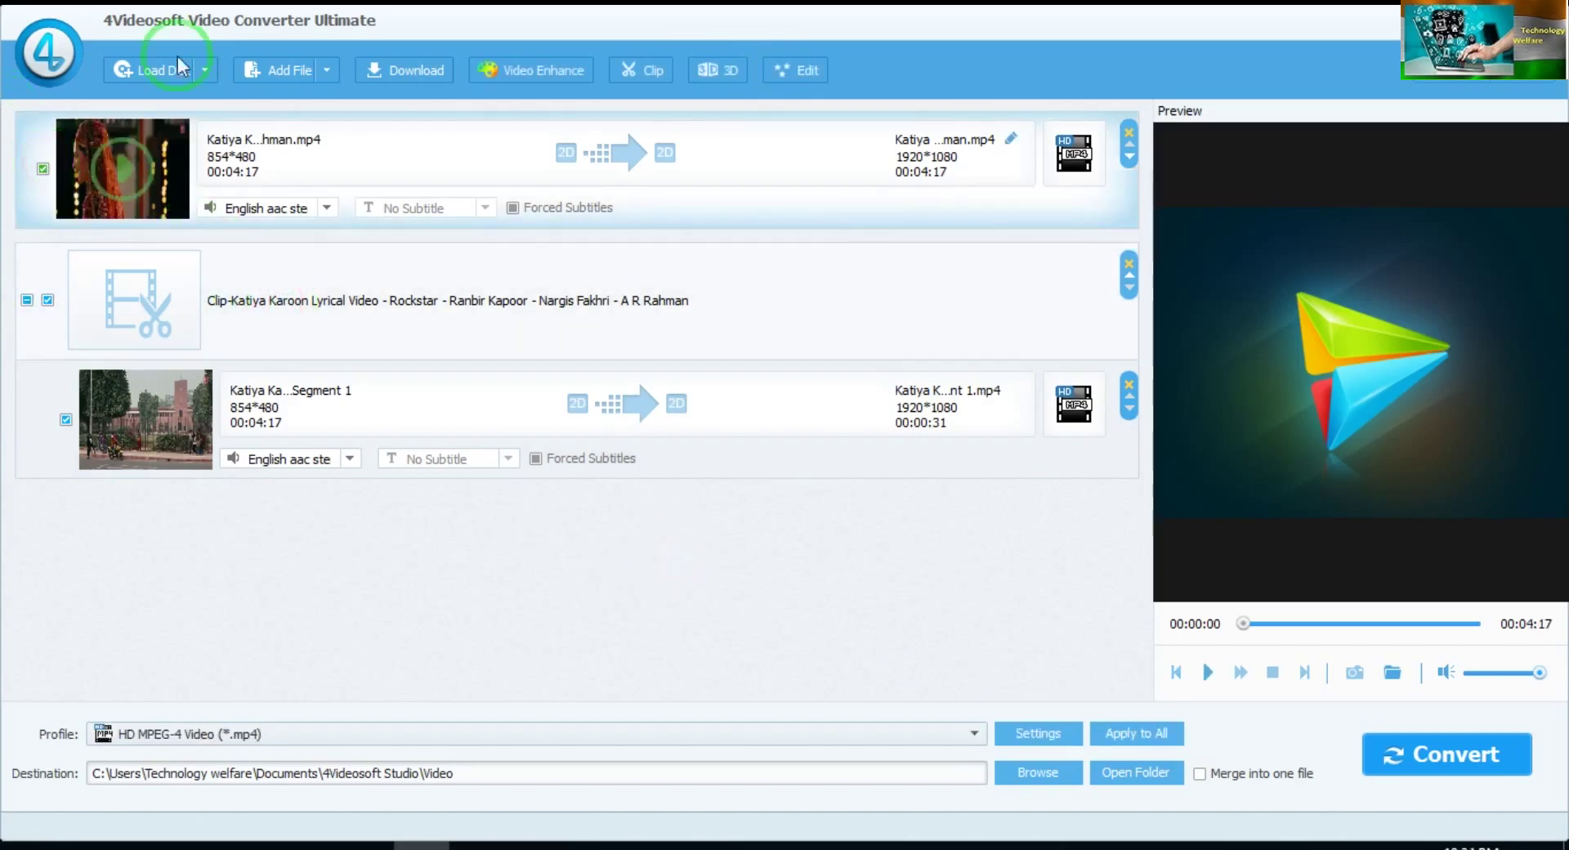
pyautogui.click(790, 76)
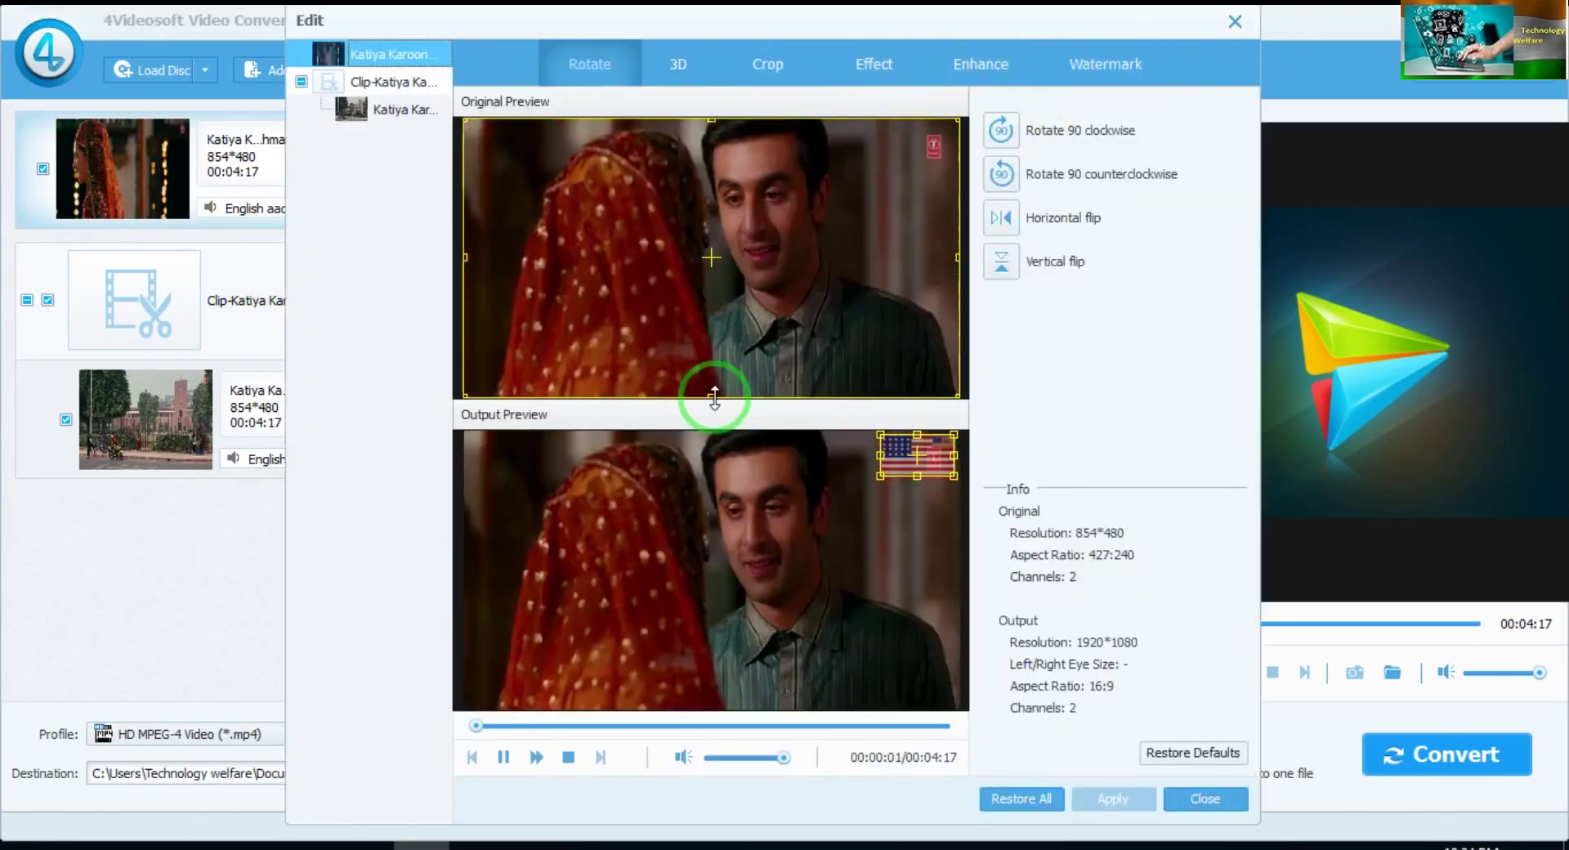
# - Play the full-length video's preview to check the watermark and pause it at 00:00:06
pyautogui.click(505, 757)
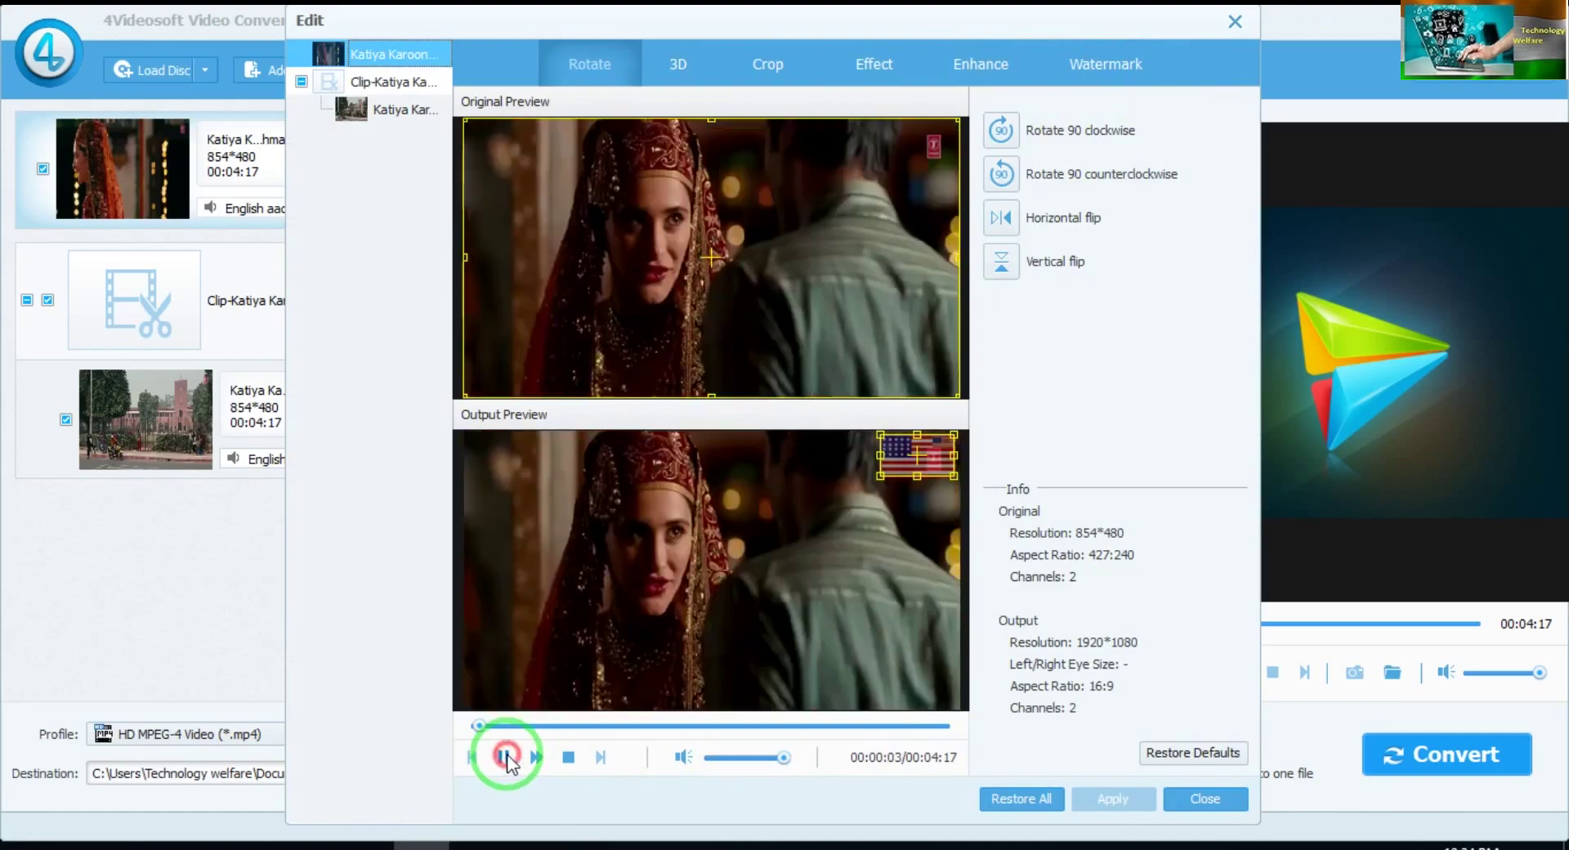
pyautogui.click(505, 758)
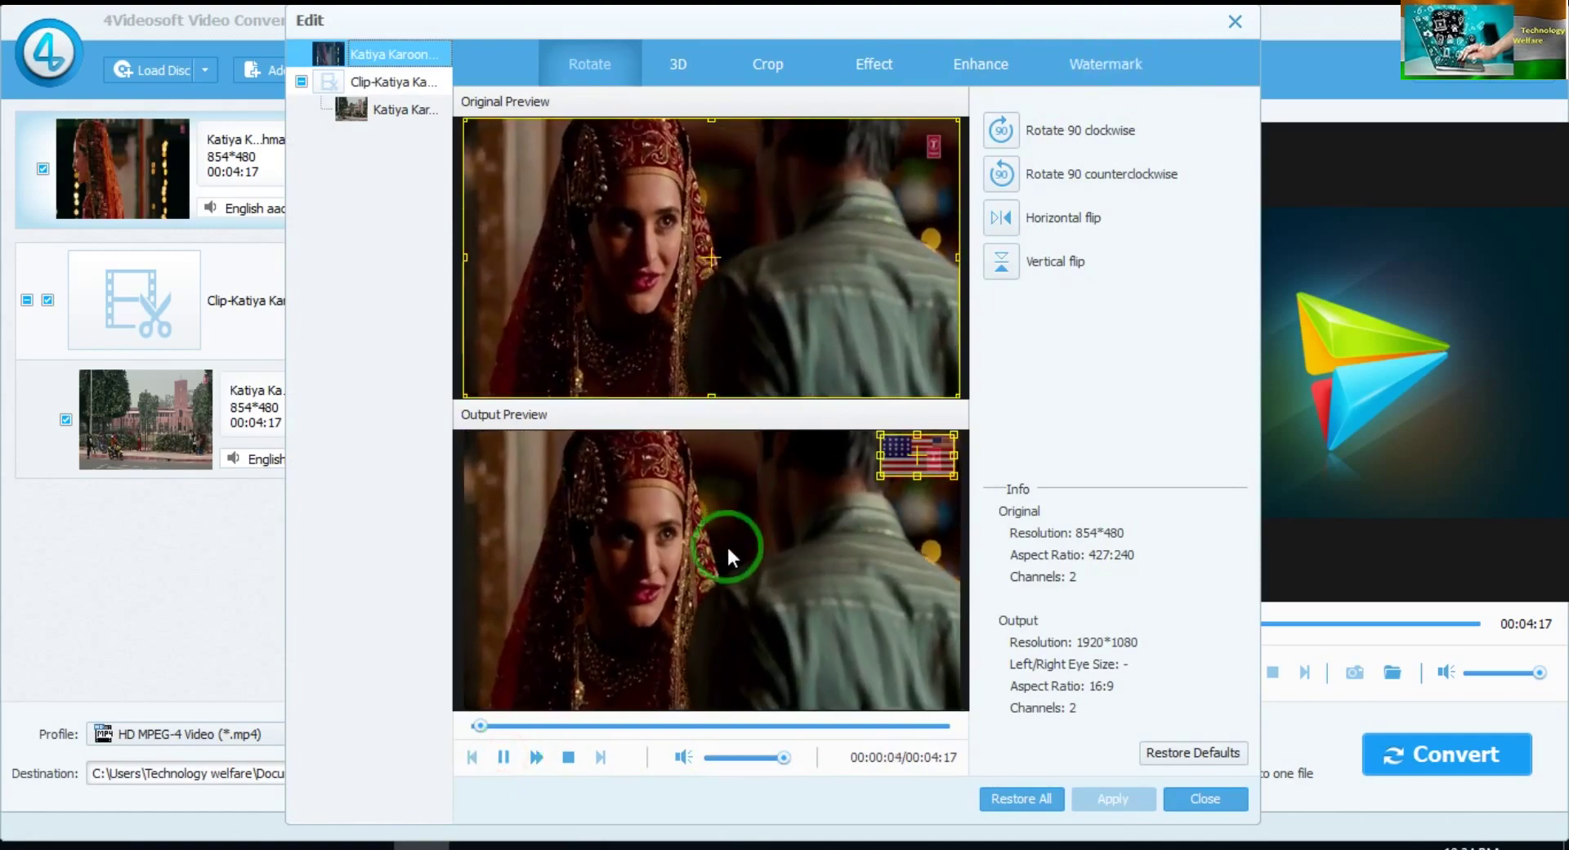
pyautogui.click(505, 757)
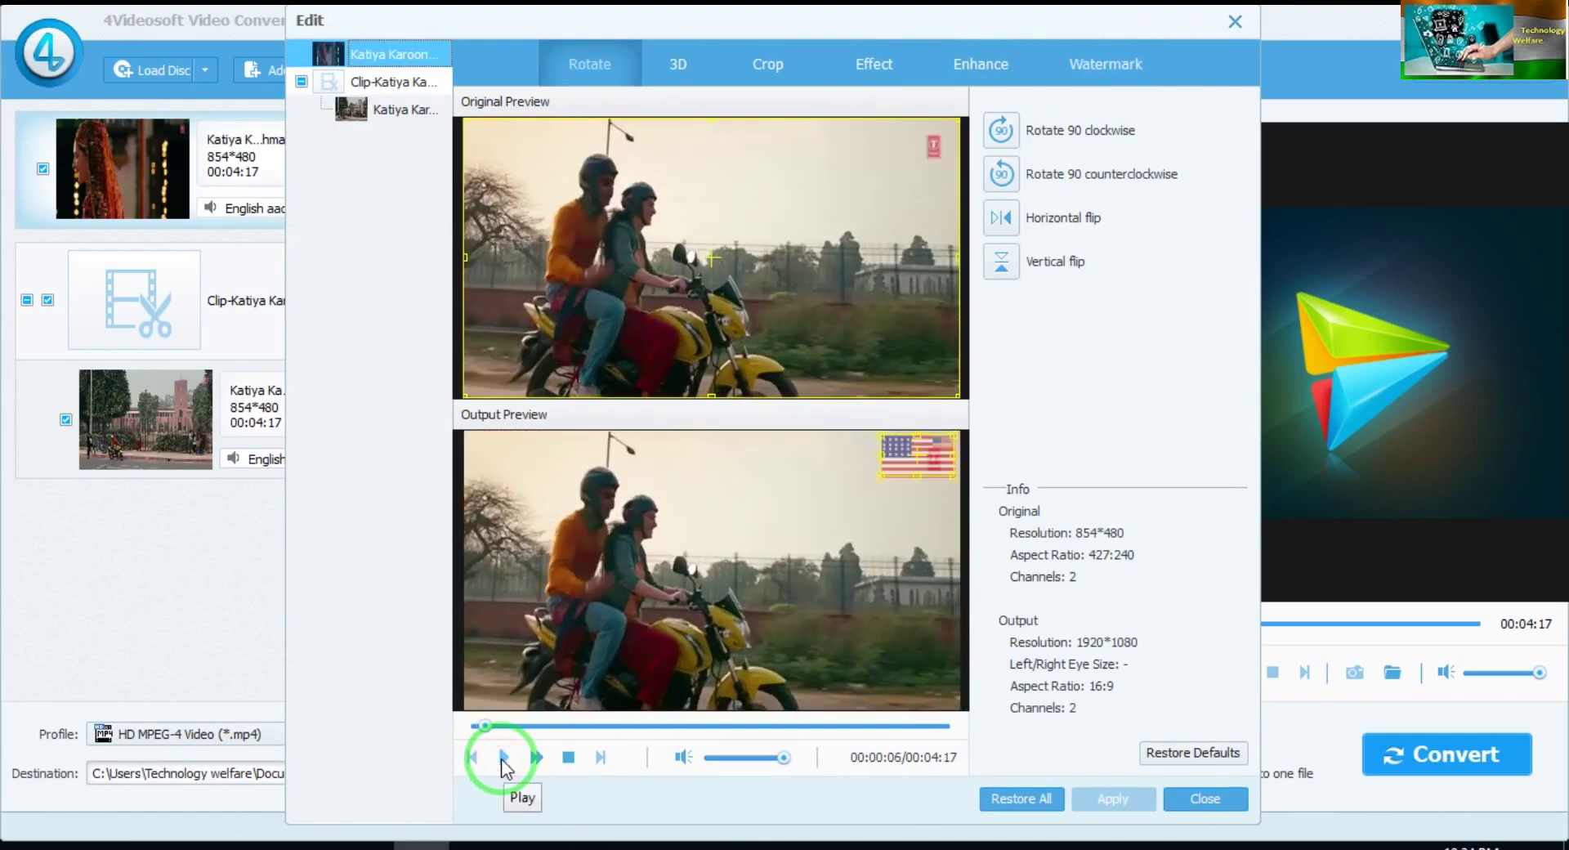
# - Set the picture watermark's transparency to 95 for the full-length video and close the edit settings
pyautogui.click(1097, 72)
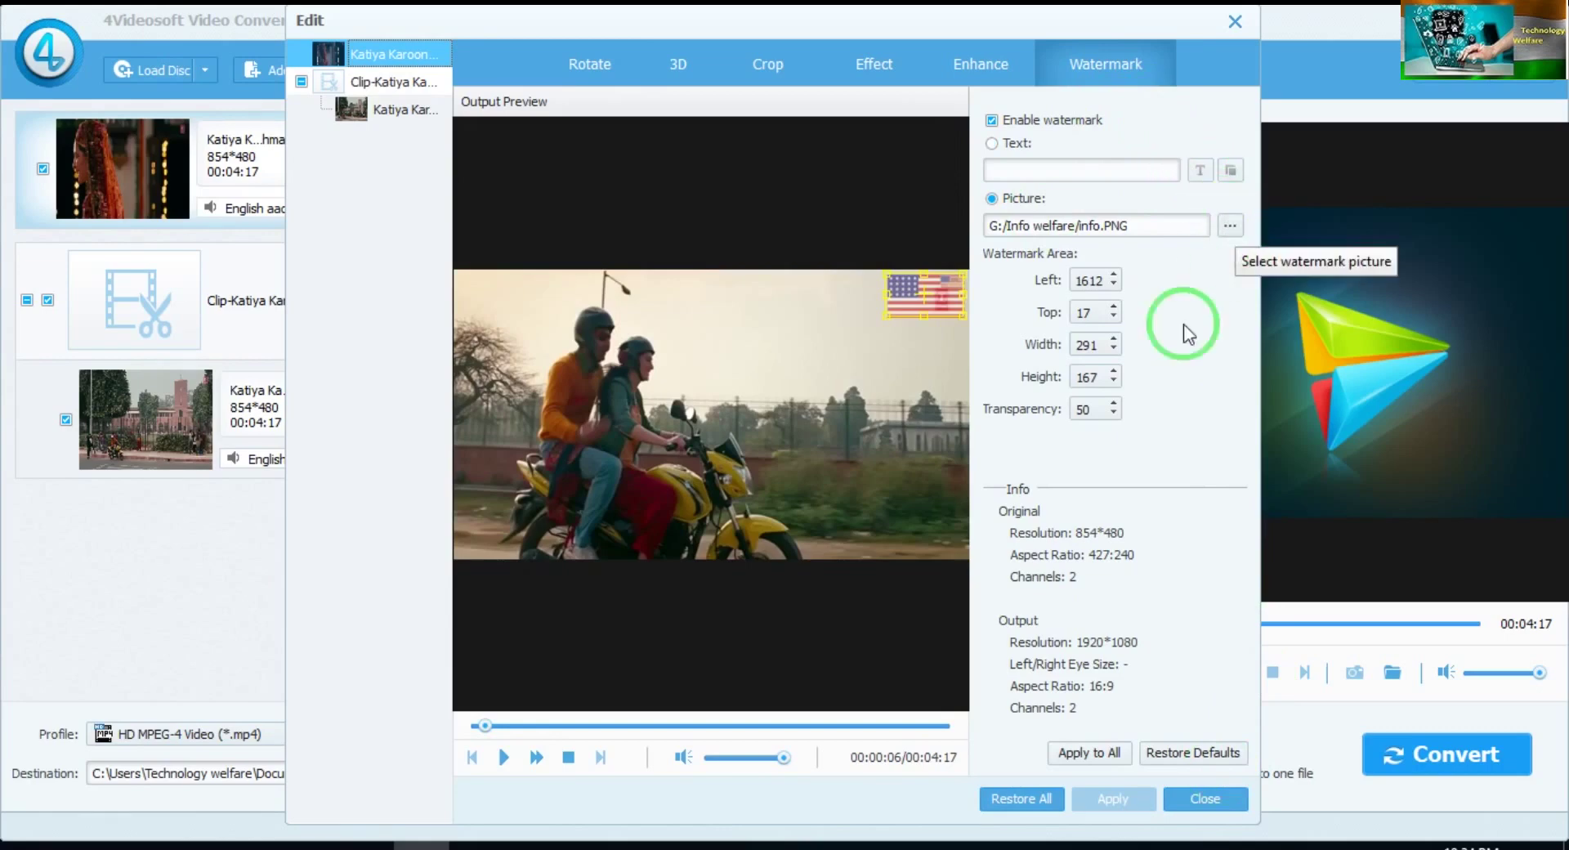
pyautogui.click(1114, 415)
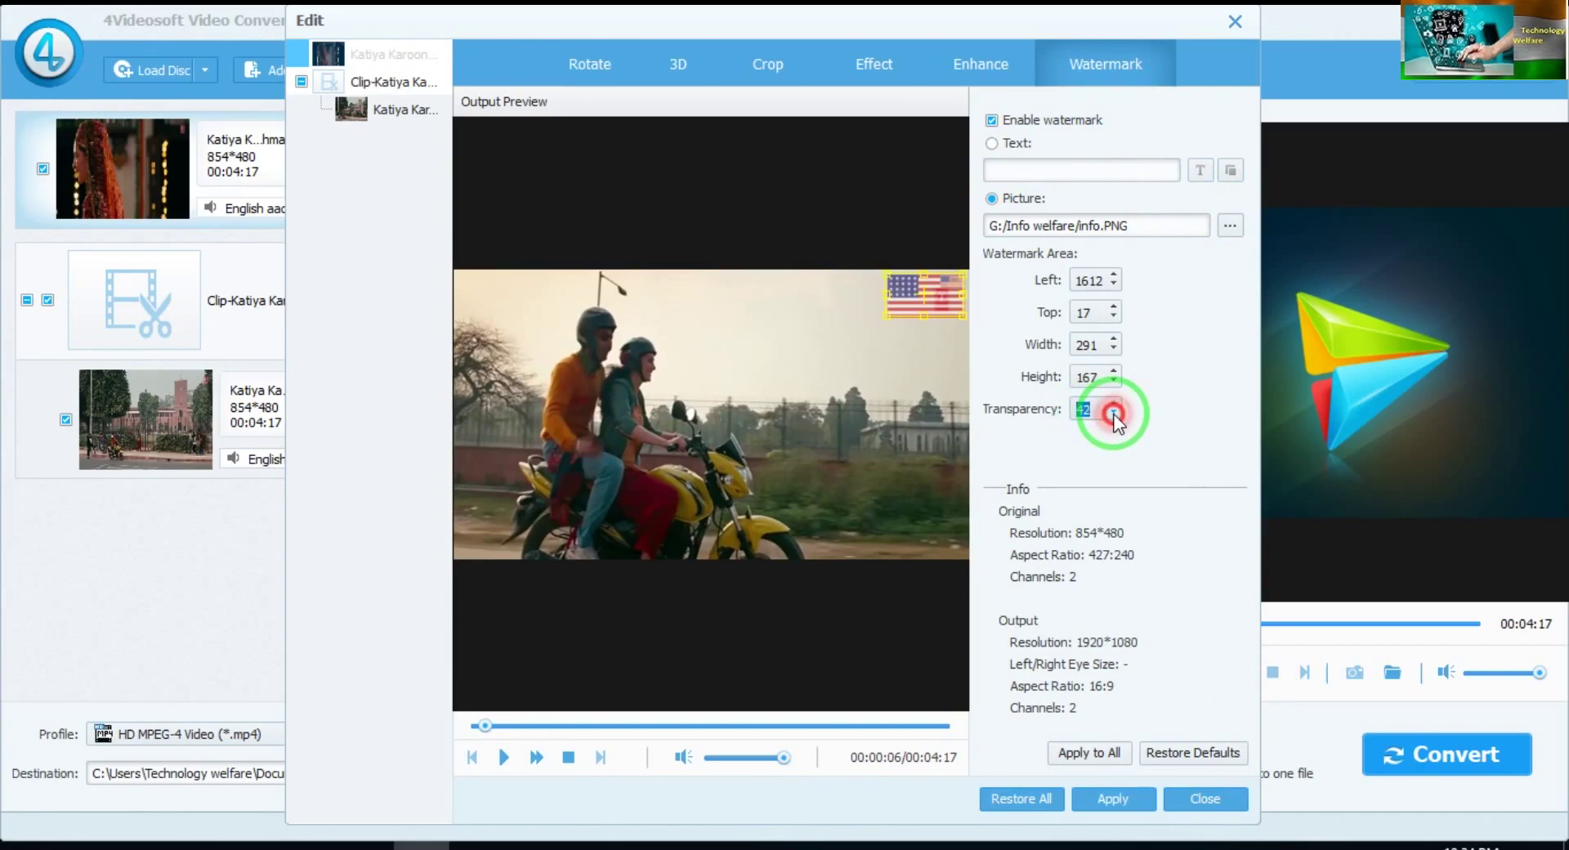
pyautogui.click(1114, 407)
pyautogui.click(1114, 404)
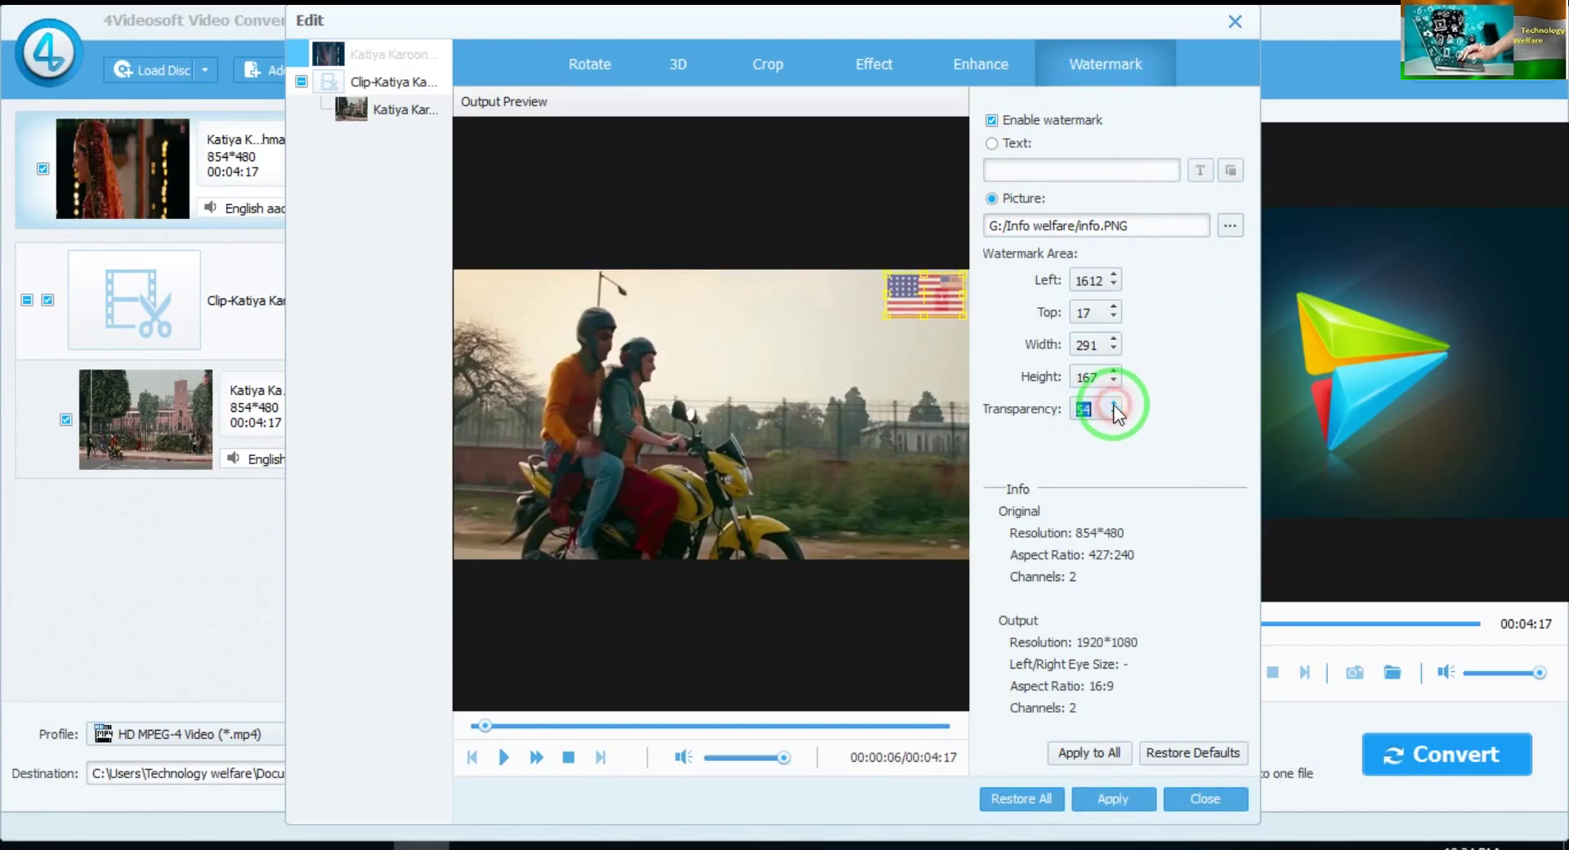
pyautogui.click(1114, 412)
pyautogui.click(1114, 403)
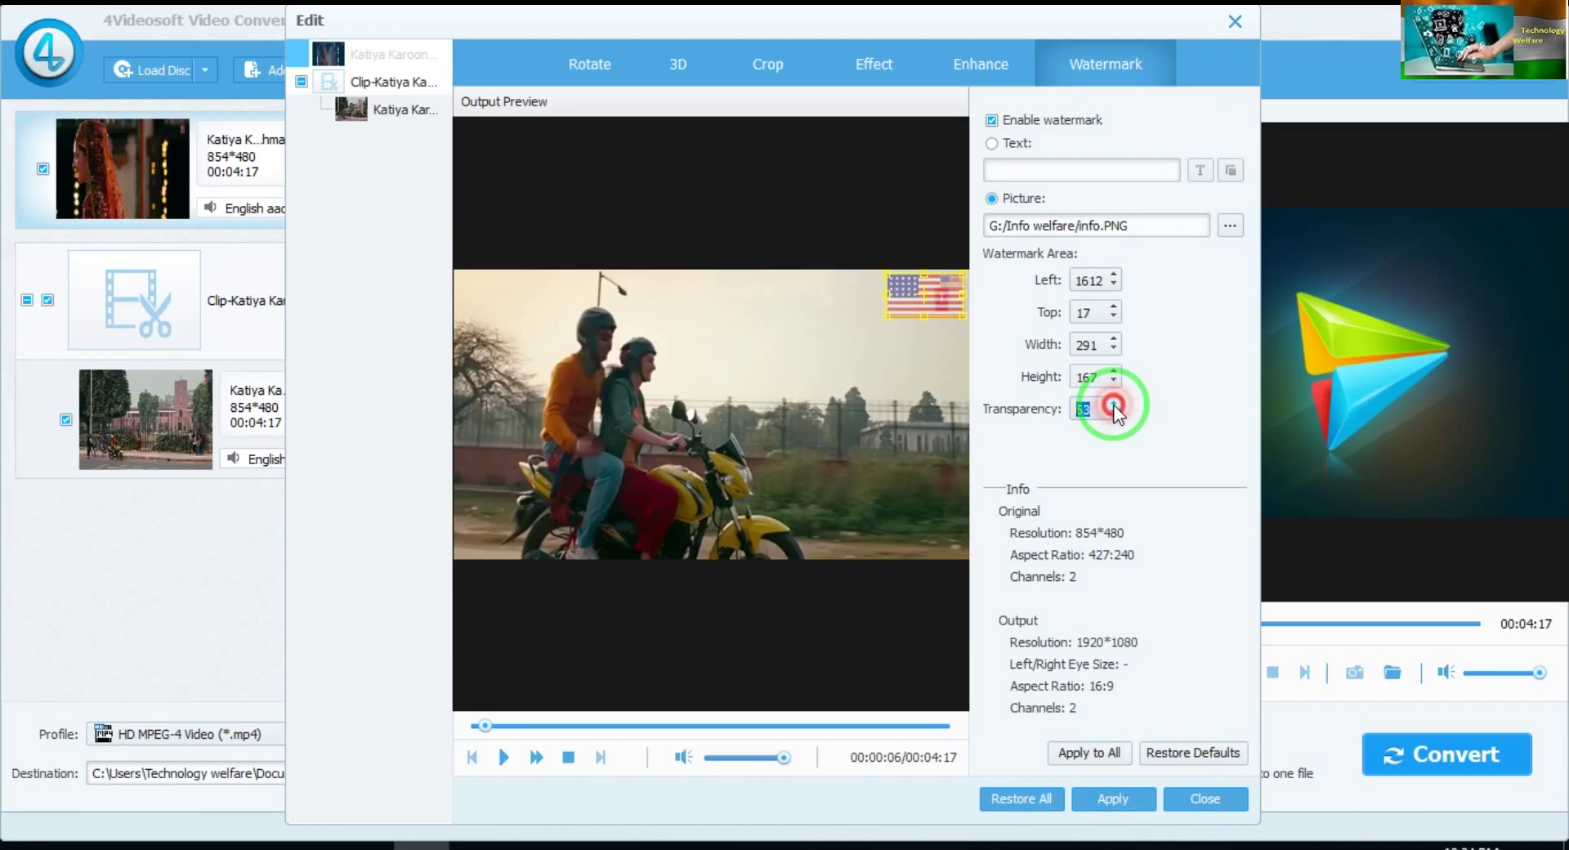
pyautogui.click(1114, 403)
pyautogui.click(1114, 404)
pyautogui.click(1114, 404)
pyautogui.click(1114, 404)
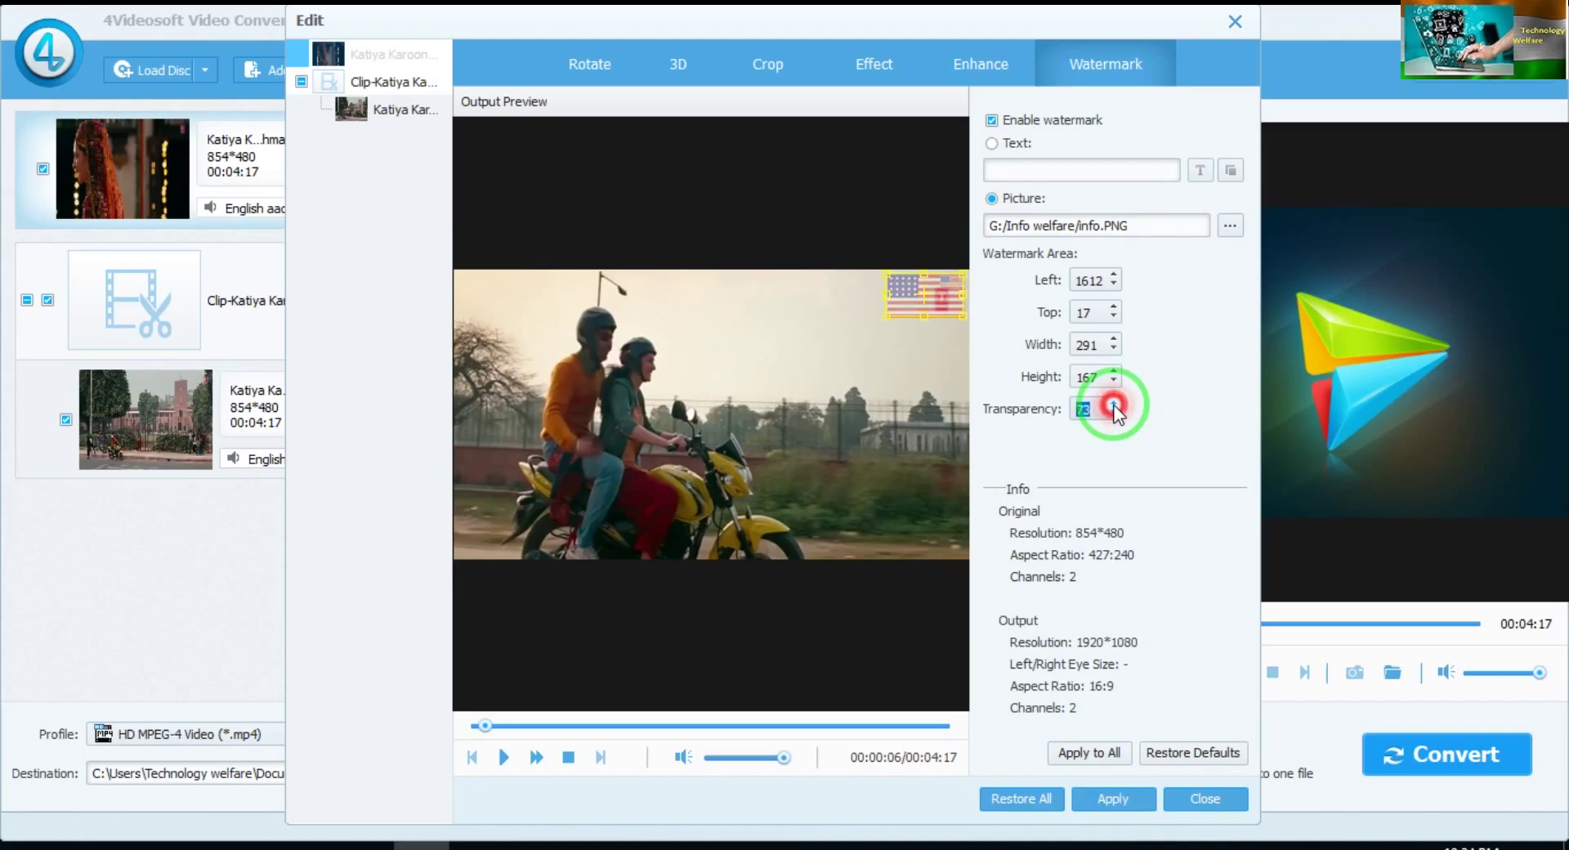
pyautogui.click(1114, 404)
pyautogui.click(1114, 403)
pyautogui.click(1114, 403)
pyautogui.click(1115, 404)
pyautogui.click(1114, 404)
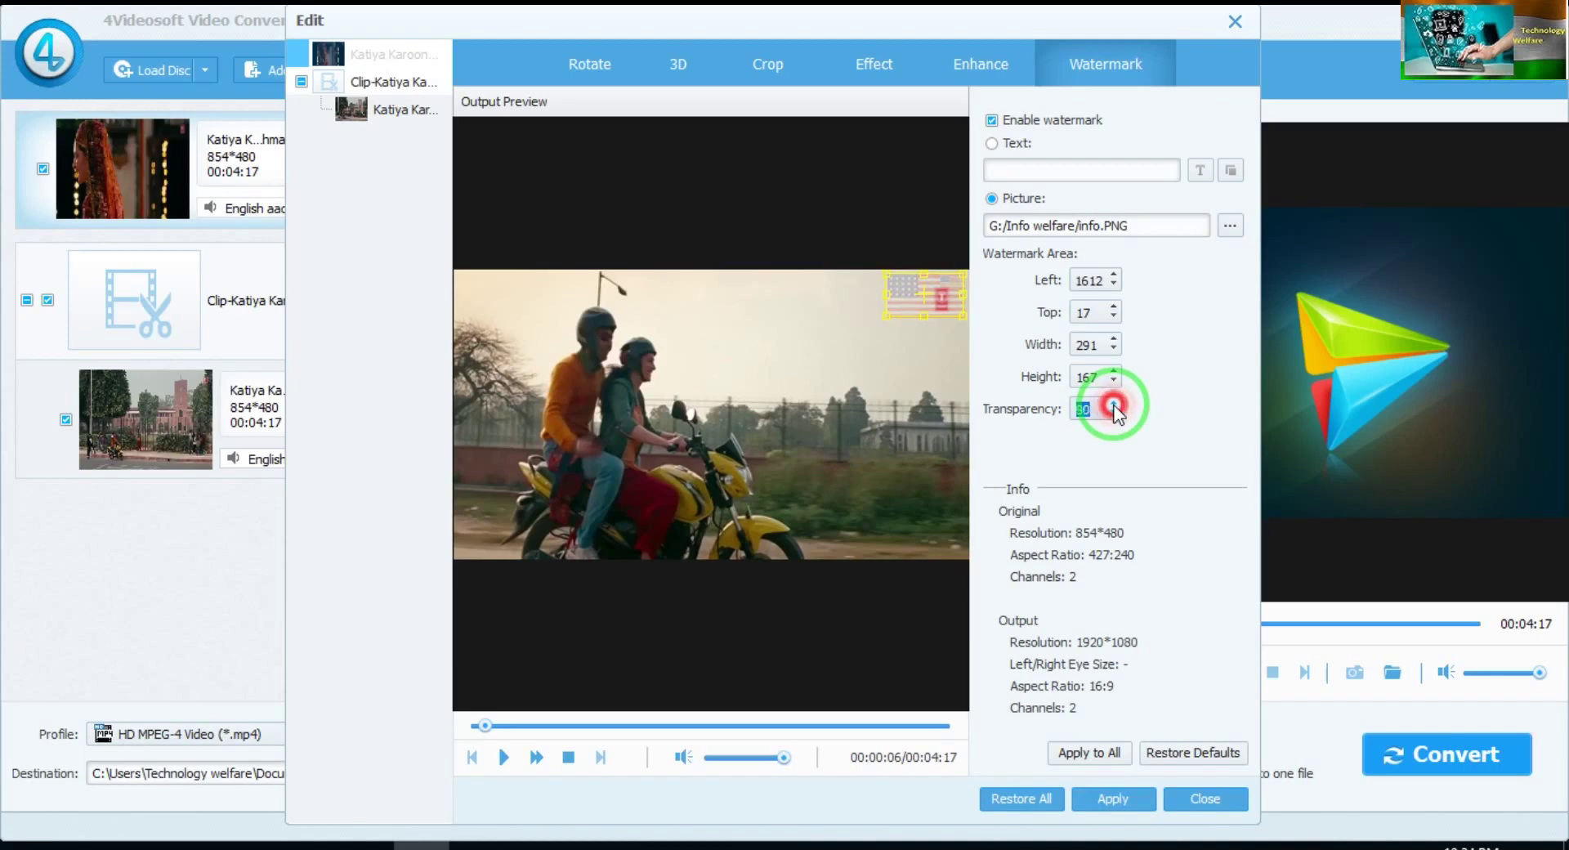
pyautogui.click(1114, 403)
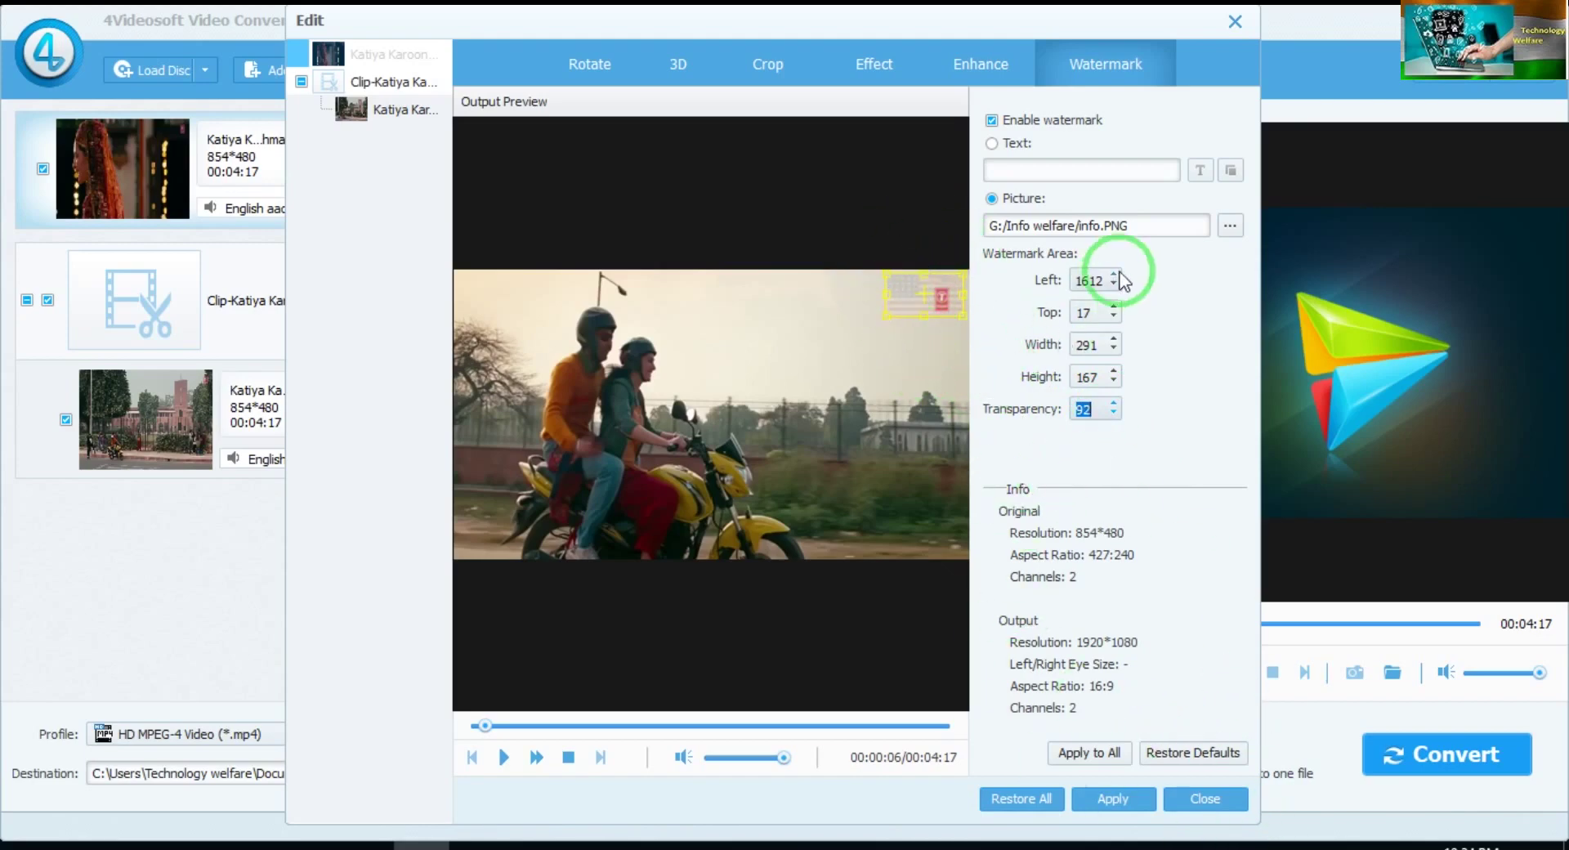
pyautogui.click(1114, 404)
pyautogui.click(1113, 404)
pyautogui.click(1114, 404)
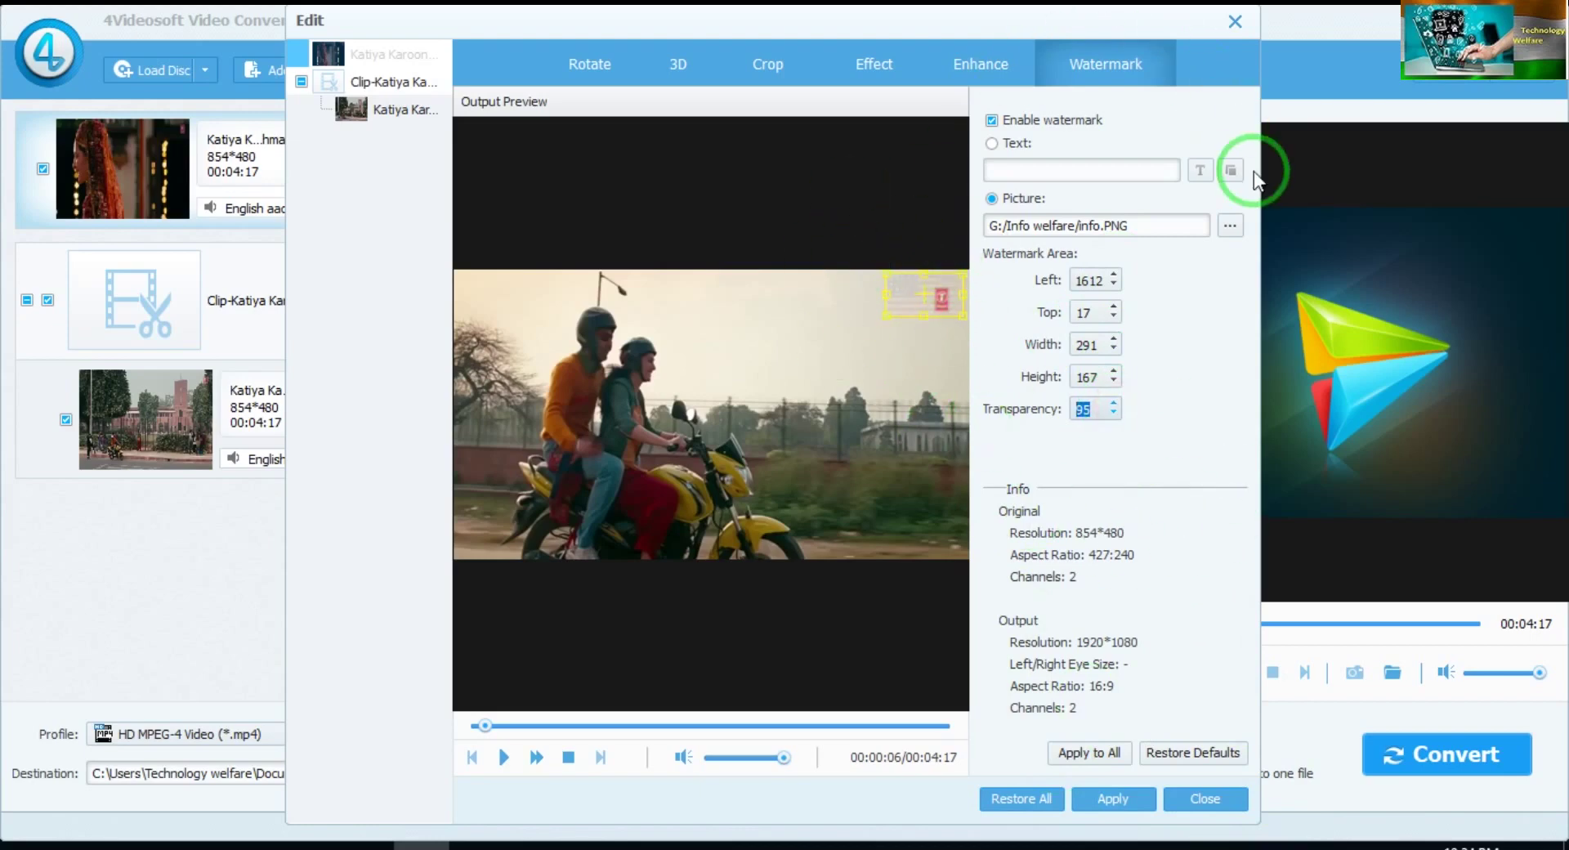
pyautogui.click(1241, 23)
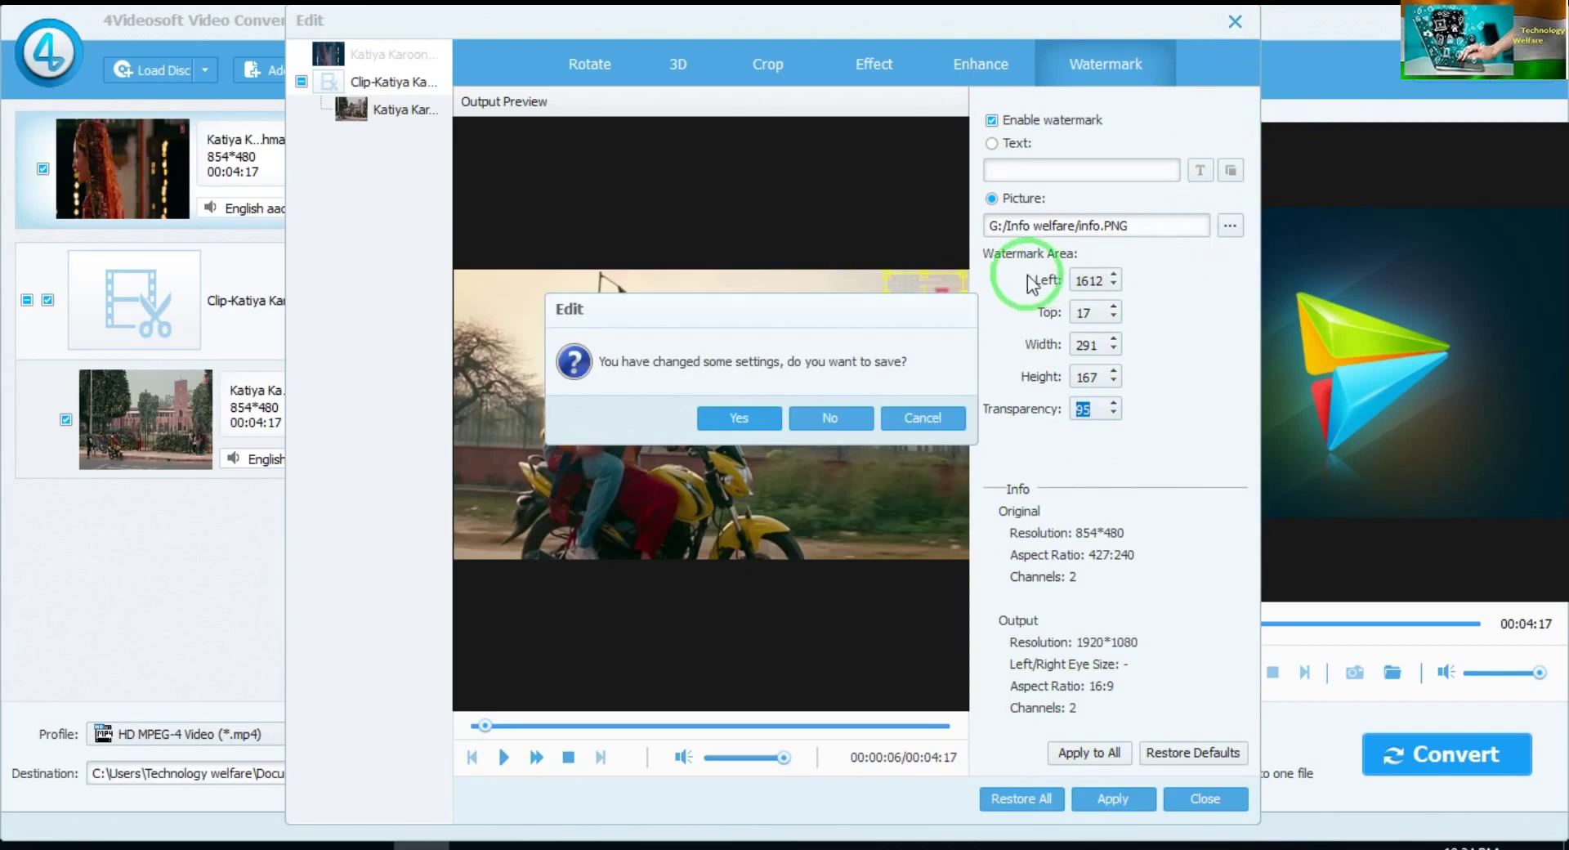